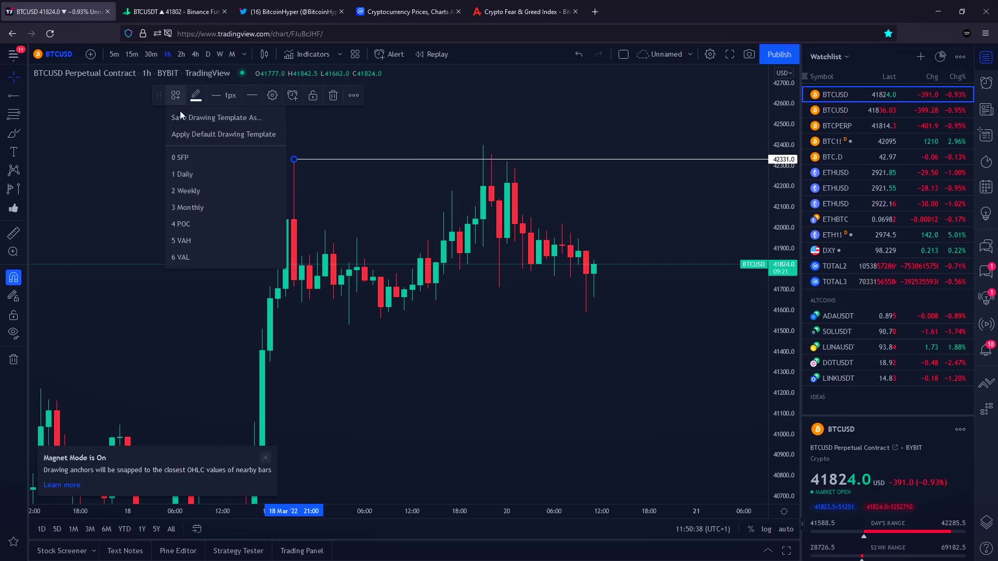
Apply the SFP drawing template to the selected horizontal ray above the price highs
{"action": "left_click", "coordinate": [184, 165]}
Circle the candle wicks that pierce the SFP ray with the brush, and delete the brush drawing
{"action": "left_click", "coordinate": [14, 134]}
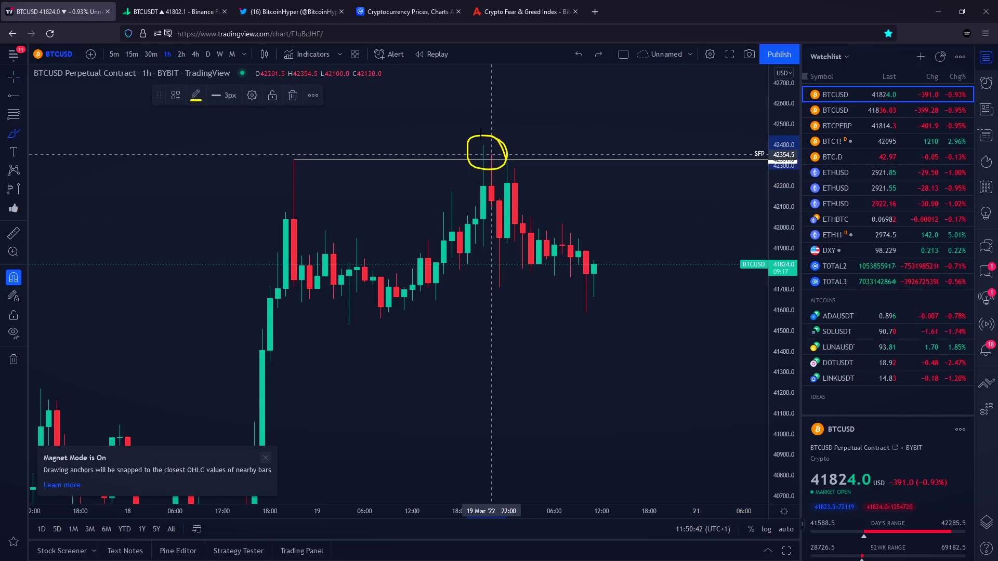
{"action": "scroll", "coordinate": [436, 140], "scroll_direction": "up", "scroll_amount": 1}
{"action": "key", "text": "Delete"}
{"action": "mouse_move", "coordinate": [472, 136]}
{"action": "left_mouse_down"}
{"action": "mouse_move", "coordinate": [429, 149]}
{"action": "mouse_move", "coordinate": [487, 157]}
{"action": "left_mouse_up"}
{"action": "key", "text": "Delete"}
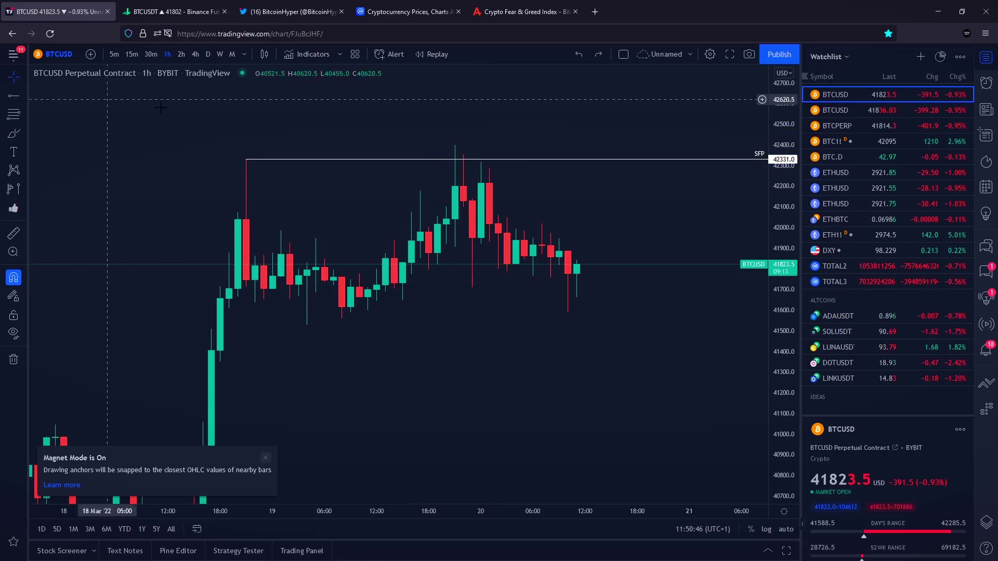
Measure the decline from the SFP ray to the recent low, and circle that price swing with the brush before undoing the circle
{"action": "left_click", "coordinate": [472, 160], "text": "shift"}
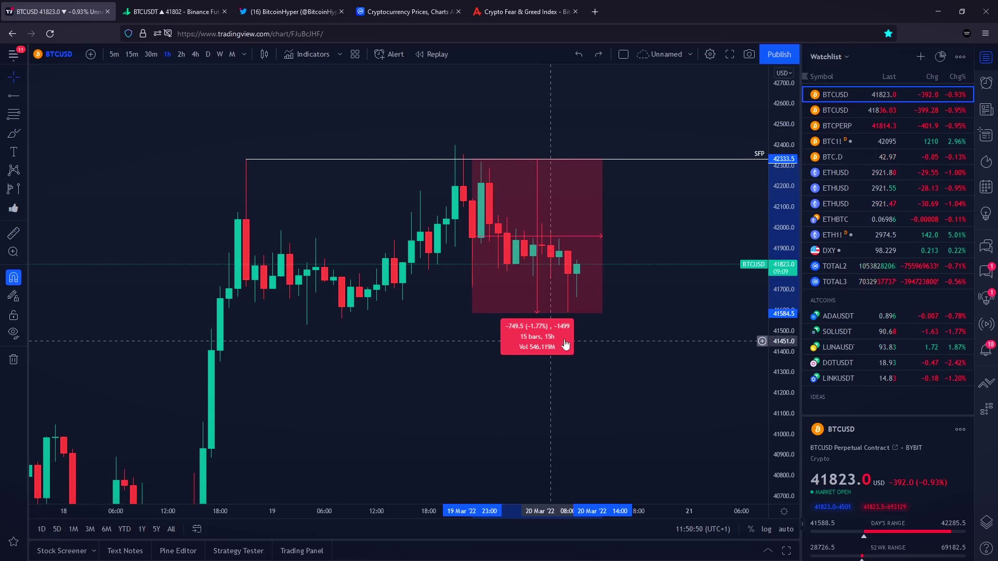
{"action": "left_click", "coordinate": [14, 134]}
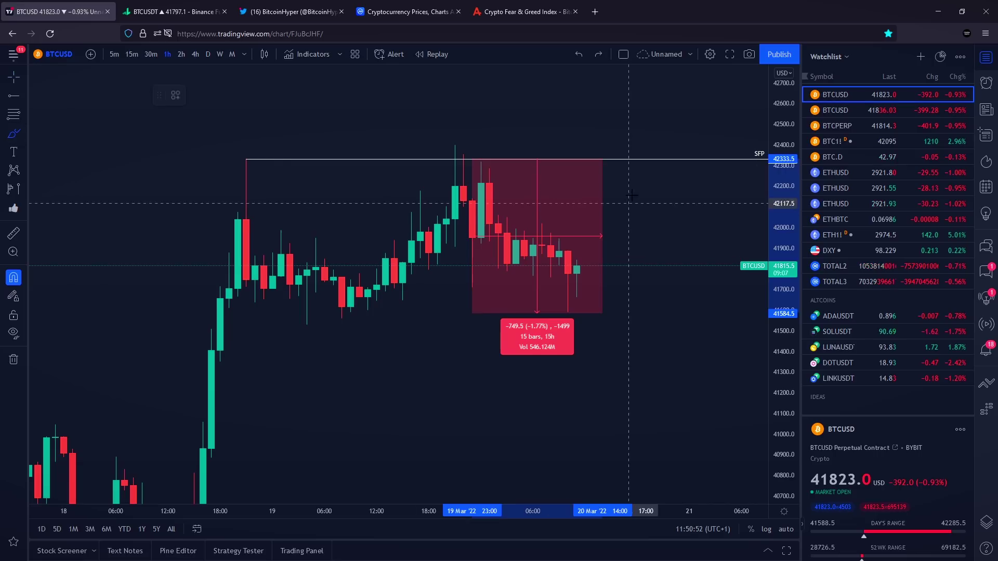
{"action": "mouse_move", "coordinate": [601, 148]}
{"action": "left_mouse_down"}
{"action": "mouse_move", "coordinate": [416, 149]}
{"action": "mouse_move", "coordinate": [602, 161]}
{"action": "left_mouse_up"}
{"action": "scroll", "coordinate": [459, 167], "scroll_direction": "down", "scroll_amount": 1}
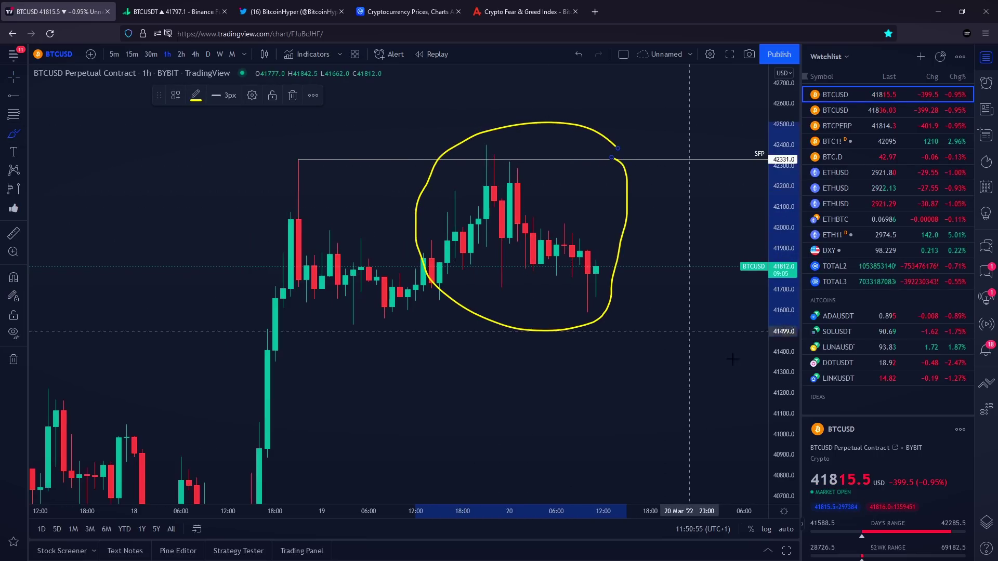
{"action": "key", "text": "ctrl+z"}
Open the object tree and show the last Trend-Based Fib Time drawing in the Fib Time folder
{"action": "left_click", "coordinate": [986, 522]}
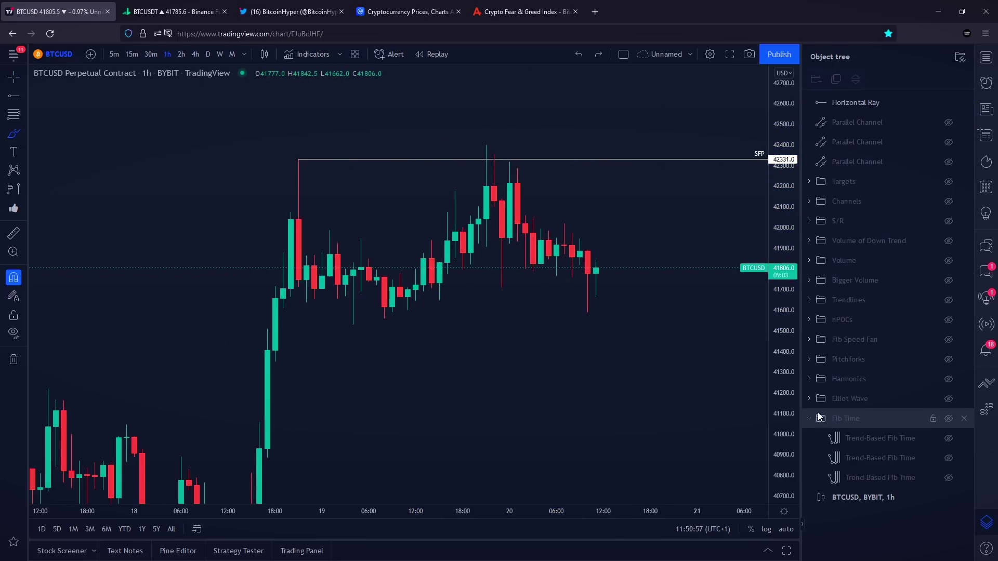
{"action": "left_click", "coordinate": [948, 478]}
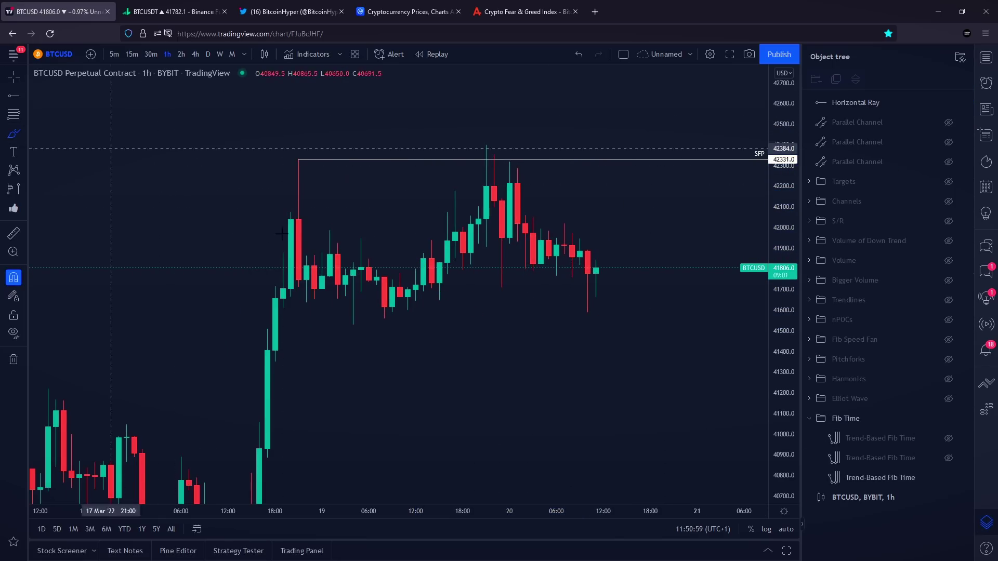
{"action": "left_click_drag", "start_coordinate": [490, 360], "coordinate": [314, 356]}
Brush a stroke from the latest candles toward the vertical Fib time line and delete it
{"action": "left_click", "coordinate": [15, 135]}
{"action": "mouse_move", "coordinate": [420, 255]}
{"action": "left_mouse_down"}
{"action": "mouse_move", "coordinate": [691, 232]}
{"action": "mouse_move", "coordinate": [696, 282]}
{"action": "left_mouse_up"}
{"action": "scroll", "coordinate": [617, 283], "scroll_direction": "down", "scroll_amount": 1}
{"action": "key", "text": "Delete"}
Turn on automatic price scaling for the chart
{"action": "left_click", "coordinate": [788, 530]}
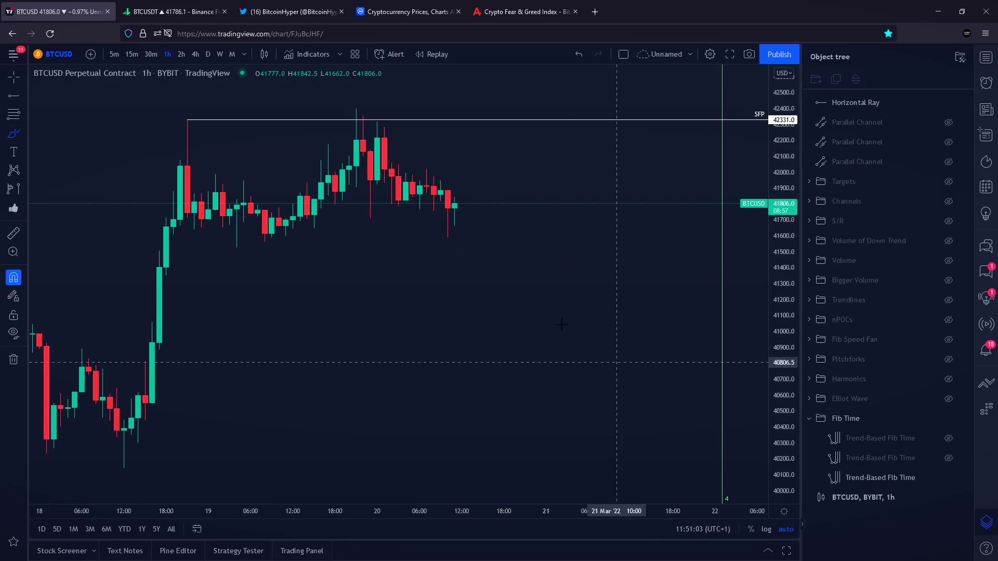
{"action": "scroll", "coordinate": [525, 296], "scroll_direction": "down", "scroll_amount": 3}
{"action": "scroll", "coordinate": [345, 175], "scroll_direction": "up", "scroll_amount": 3}
Sketch a head-and-shoulders outline above the tops, circle the head and right shoulder, and erase the brush drawings
{"action": "left_click_drag", "start_coordinate": [144, 156], "coordinate": [231, 113]}
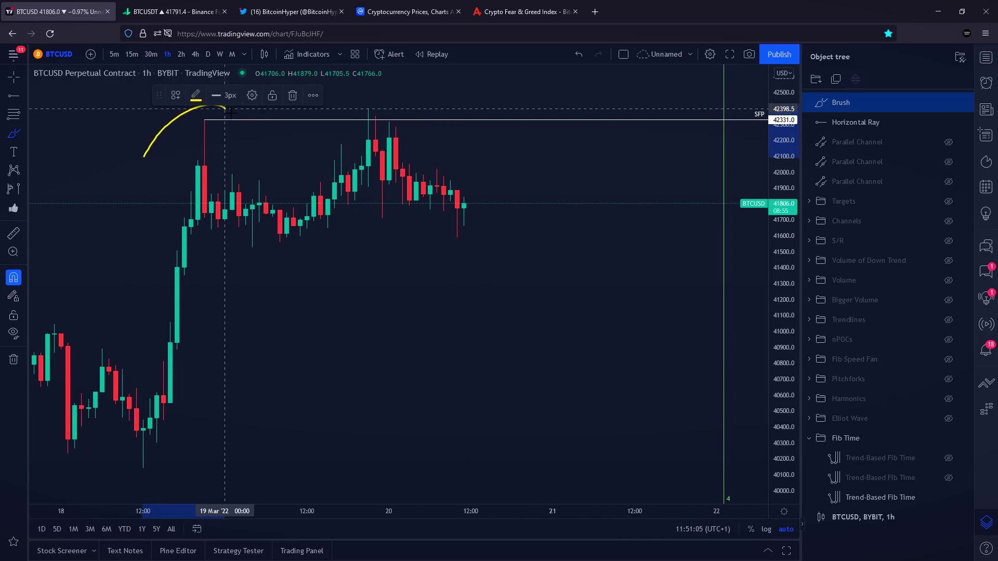
{"action": "mouse_move", "coordinate": [299, 119]}
{"action": "left_mouse_down"}
{"action": "mouse_move", "coordinate": [477, 174]}
{"action": "mouse_move", "coordinate": [531, 162]}
{"action": "mouse_move", "coordinate": [545, 202]}
{"action": "left_mouse_up"}
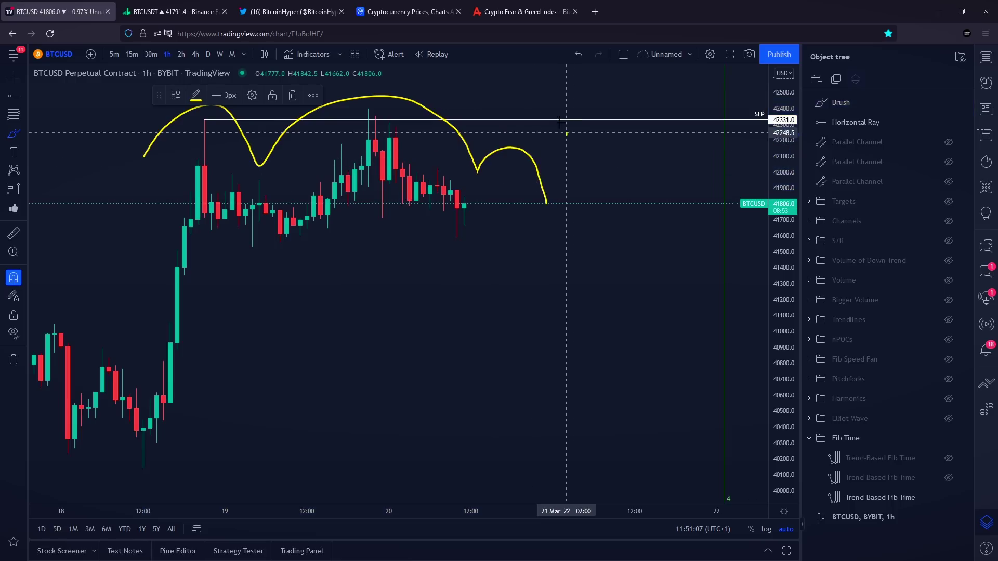
{"action": "left_click_drag", "start_coordinate": [566, 134], "coordinate": [355, 191]}
{"action": "scroll", "coordinate": [484, 214], "scroll_direction": "left", "scroll_amount": 3}
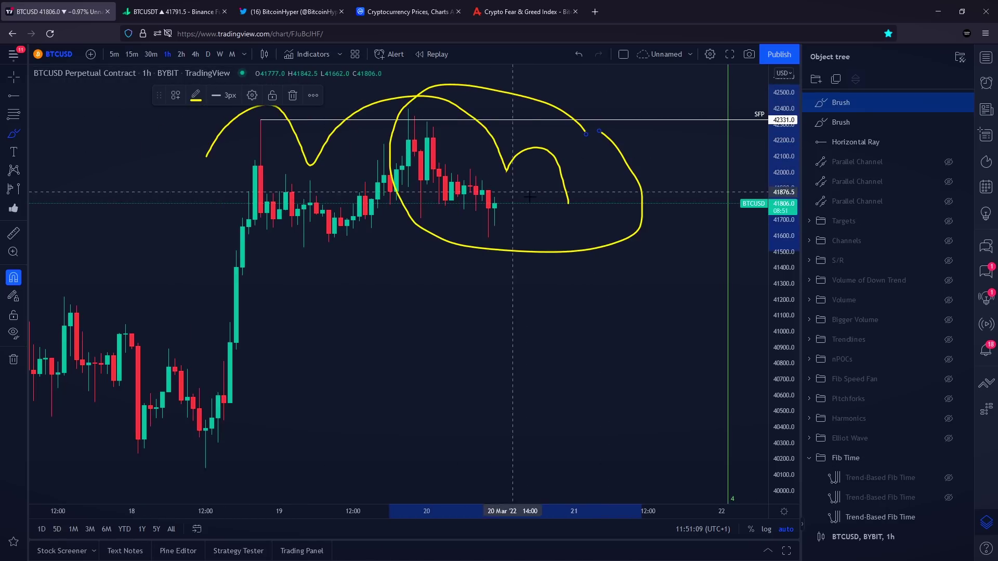
{"action": "key", "text": "Delete"}
{"action": "key", "text": "ctrl+z"}
Sketch a U-shaped rebound curve from the latest candles with the brush and delete it
{"action": "left_click_drag", "start_coordinate": [476, 186], "coordinate": [535, 216]}
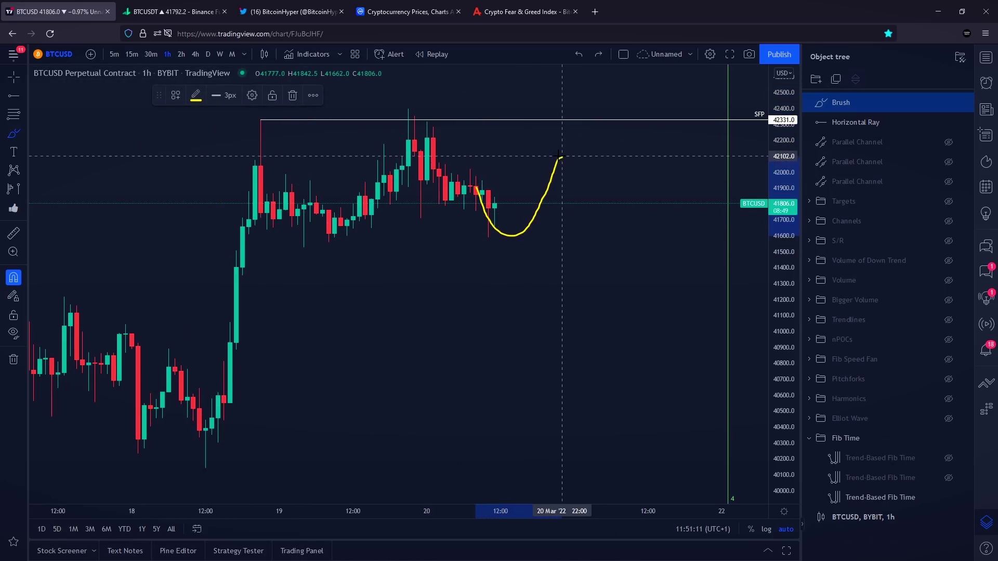
{"action": "scroll", "coordinate": [577, 168], "scroll_direction": "down", "scroll_amount": 2}
{"action": "key", "text": "Delete"}
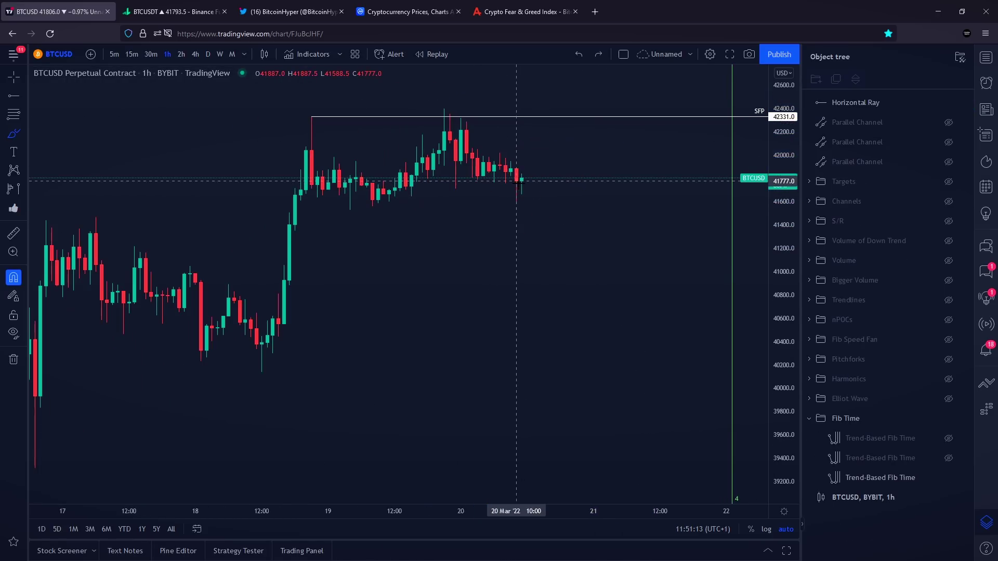
Delete the SFP horizontal ray and add the Volume indicator to the chart
{"action": "left_click", "coordinate": [963, 103]}
{"action": "scroll", "coordinate": [379, 234], "scroll_direction": "up", "scroll_amount": 1}
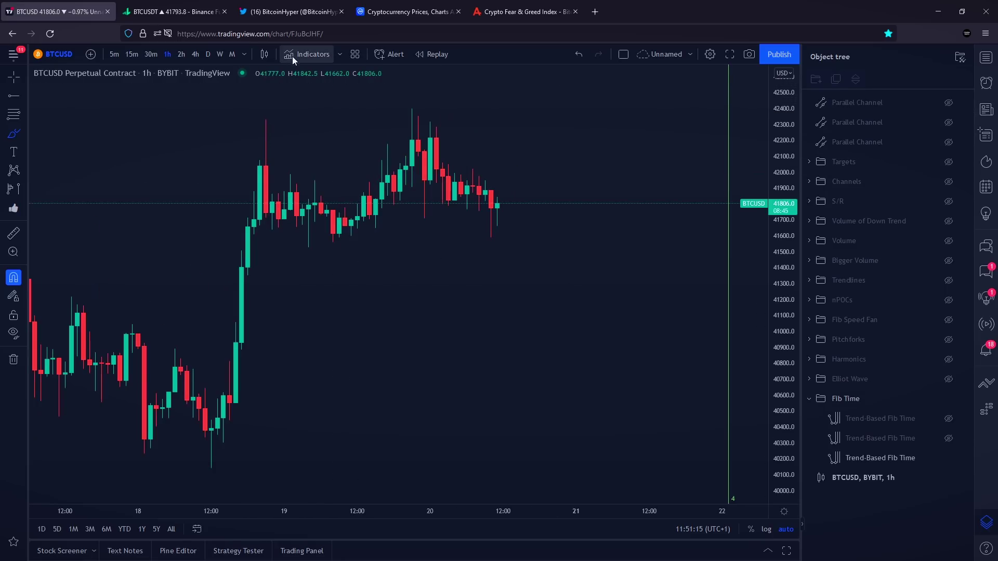
{"action": "left_click", "coordinate": [293, 55]}
{"action": "left_click", "coordinate": [431, 415]}
{"action": "left_click", "coordinate": [700, 165]}
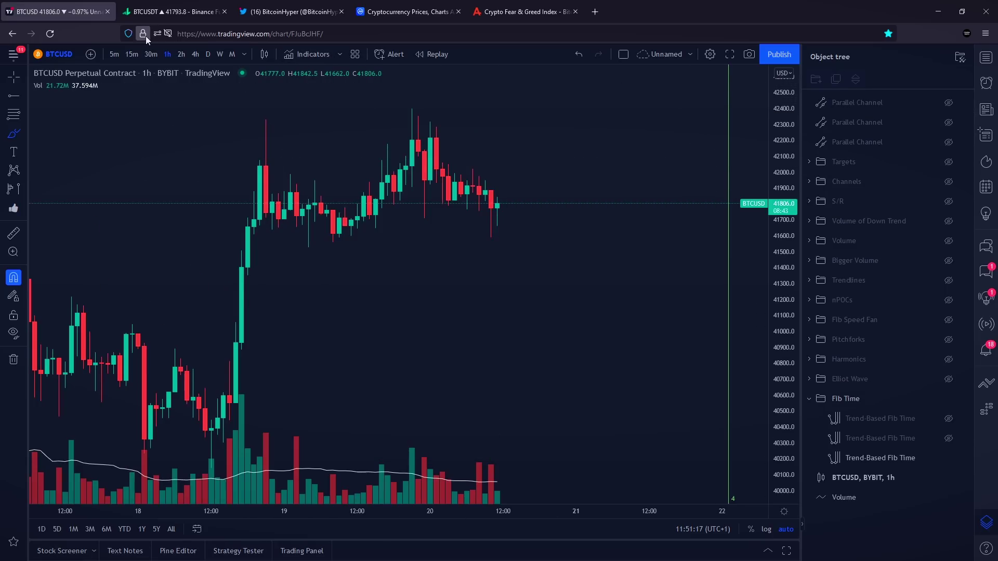
Switch the chart to the 2h timeframe and hide the Fib Time drawings
{"action": "left_click", "coordinate": [181, 54]}
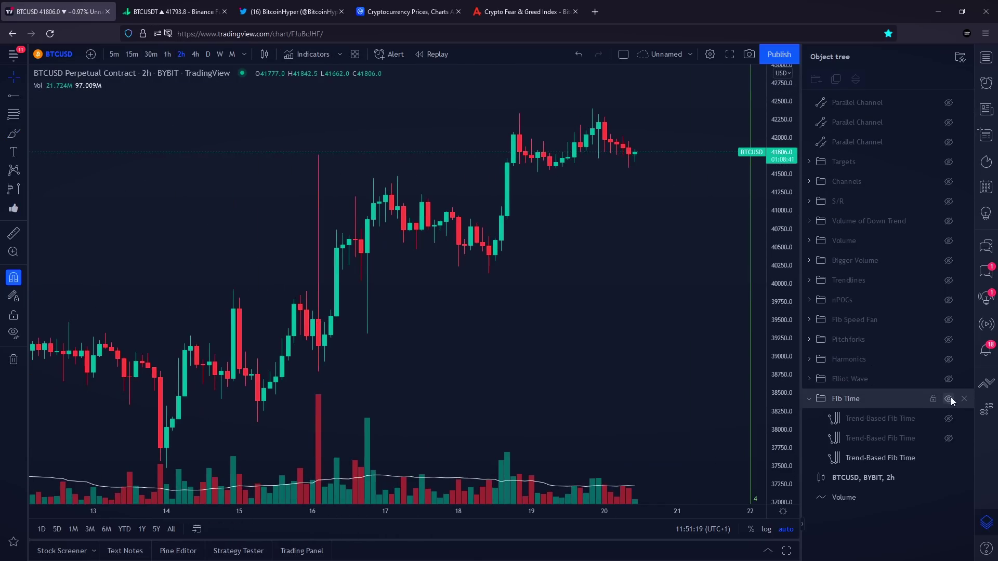
{"action": "scroll", "coordinate": [675, 350], "scroll_direction": "up", "scroll_amount": 1}
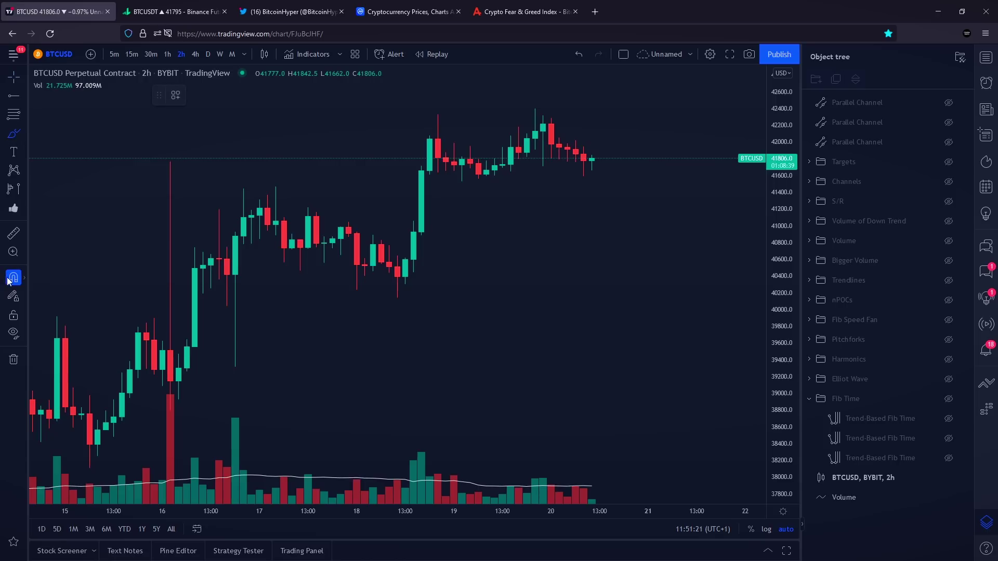
Mark the declining volume bars since 18 March and the latest bars with the brush, and undo the strokes
{"action": "mouse_move", "coordinate": [423, 442]}
{"action": "left_mouse_down"}
{"action": "mouse_move", "coordinate": [592, 479]}
{"action": "mouse_move", "coordinate": [576, 500]}
{"action": "left_mouse_up"}
{"action": "mouse_move", "coordinate": [591, 448]}
{"action": "left_mouse_down"}
{"action": "mouse_move", "coordinate": [389, 454]}
{"action": "mouse_move", "coordinate": [617, 434]}
{"action": "mouse_move", "coordinate": [455, 421]}
{"action": "mouse_move", "coordinate": [586, 511]}
{"action": "left_mouse_up"}
{"action": "scroll", "coordinate": [599, 379], "scroll_direction": "down", "scroll_amount": 1}
{"action": "key", "text": "ctrl+z"}
{"action": "key", "text": "ctrl+z"}
{"action": "key", "text": "ctrl+z"}
Sketch an upward breakout path and a right-shoulder breakdown path from the latest candles, and undo the brush strokes
{"action": "mouse_move", "coordinate": [512, 161]}
{"action": "left_mouse_down"}
{"action": "mouse_move", "coordinate": [590, 156]}
{"action": "mouse_move", "coordinate": [635, 90]}
{"action": "mouse_move", "coordinate": [643, 131]}
{"action": "left_mouse_up"}
{"action": "mouse_move", "coordinate": [555, 143]}
{"action": "left_mouse_down"}
{"action": "mouse_move", "coordinate": [616, 156]}
{"action": "mouse_move", "coordinate": [671, 235]}
{"action": "left_mouse_up"}
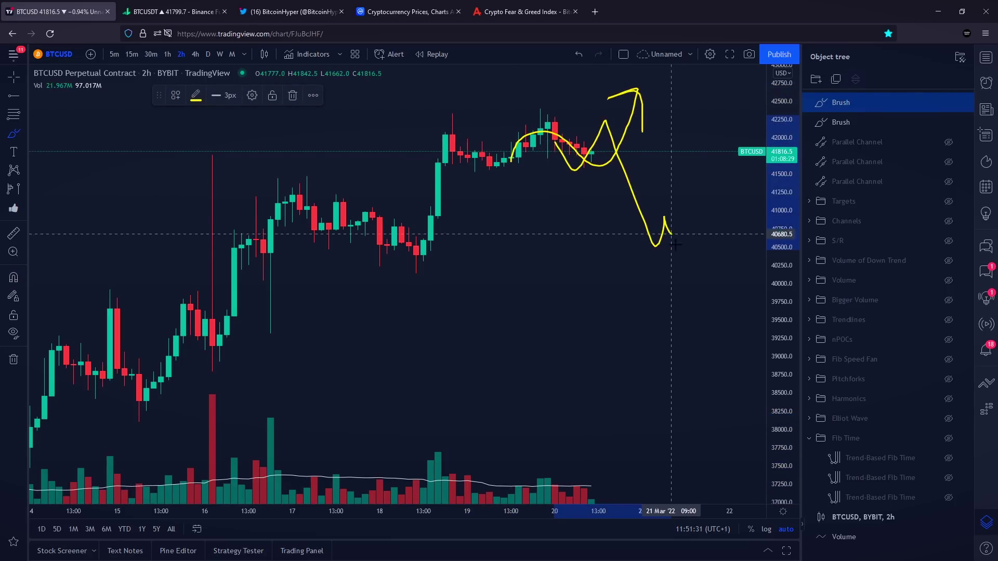
{"action": "key", "text": "ctrl+z"}
{"action": "key", "text": "ctrl+z"}
{"action": "mouse_move", "coordinate": [520, 136]}
{"action": "left_mouse_down"}
{"action": "mouse_move", "coordinate": [553, 130]}
{"action": "mouse_move", "coordinate": [606, 141]}
{"action": "mouse_move", "coordinate": [598, 105]}
{"action": "left_mouse_up"}
{"action": "key", "text": "ctrl+z"}
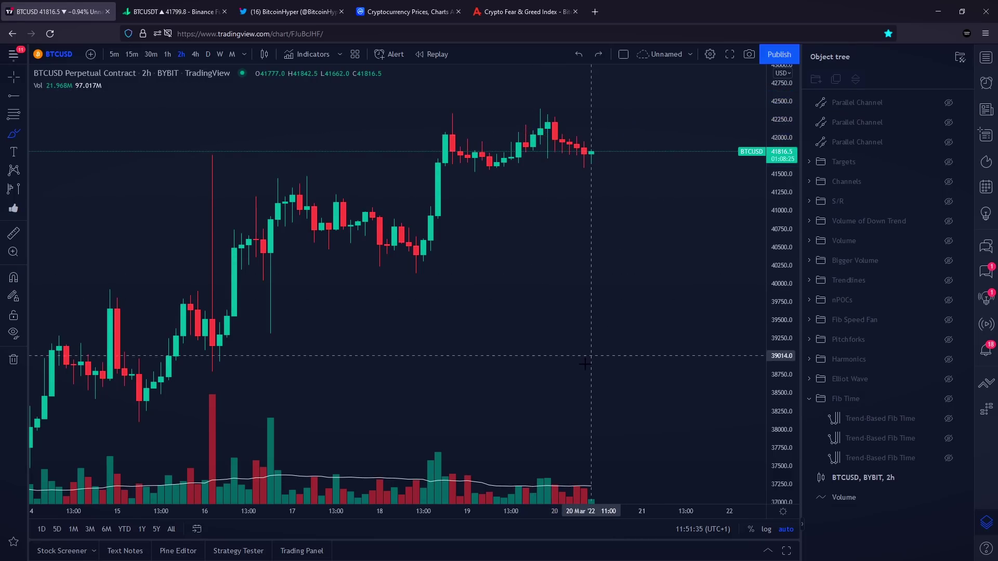
Switch the chart to the 1h timeframe, and brush a stroke along the latest pullback before undoing it
{"action": "scroll", "coordinate": [572, 354], "scroll_direction": "up", "scroll_amount": 2}
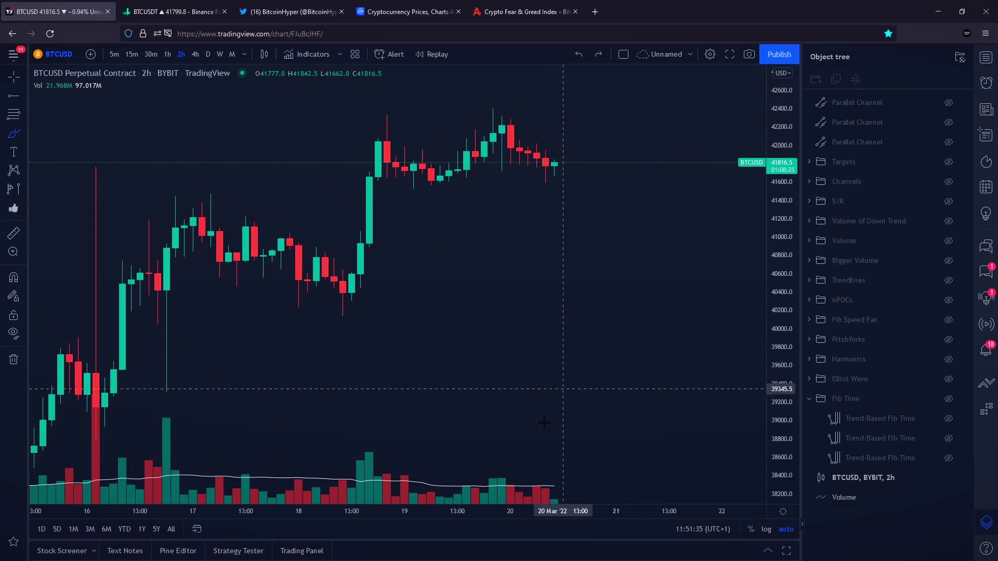
{"action": "left_click", "coordinate": [168, 54]}
{"action": "mouse_move", "coordinate": [453, 128]}
{"action": "left_mouse_down"}
{"action": "mouse_move", "coordinate": [509, 208]}
{"action": "mouse_move", "coordinate": [585, 205]}
{"action": "left_mouse_up"}
{"action": "key", "text": "ctrl+z"}
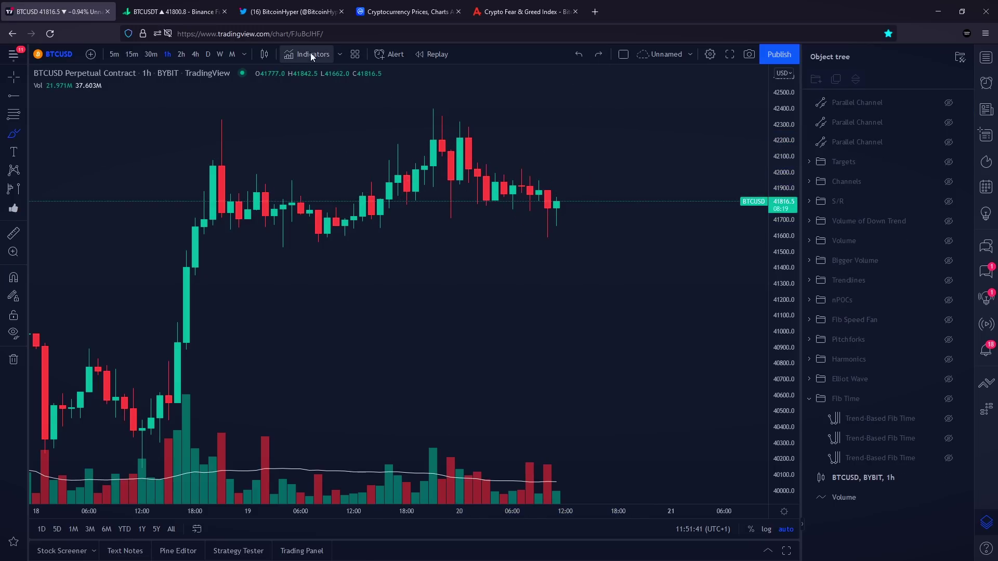
Add the 4EMA indicator to the chart and circle the latest candles touching the red moving average
{"action": "left_click", "coordinate": [310, 54]}
{"action": "left_click", "coordinate": [435, 233]}
{"action": "left_click", "coordinate": [699, 164]}
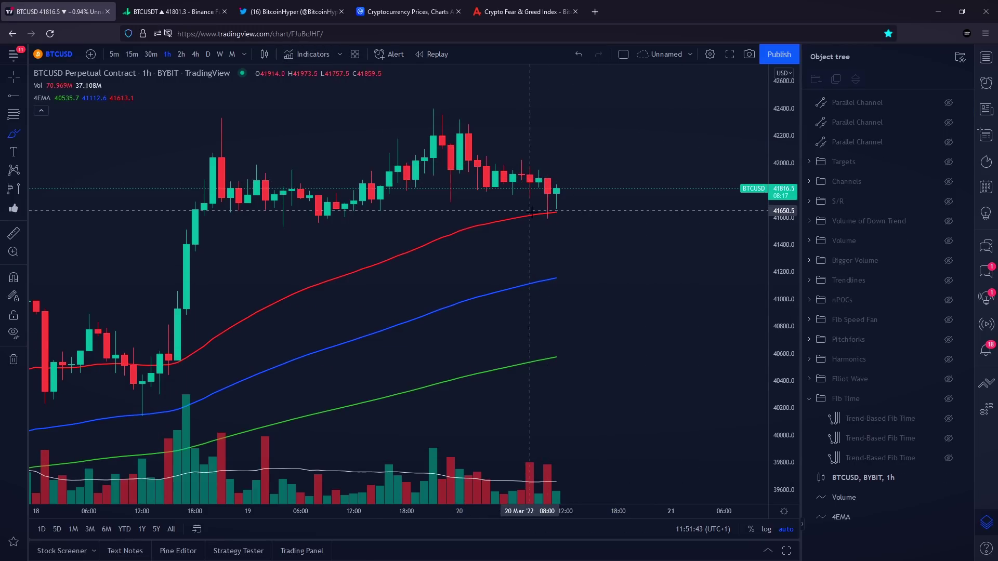
{"action": "mouse_move", "coordinate": [565, 197]}
{"action": "left_mouse_down"}
{"action": "mouse_move", "coordinate": [548, 233]}
{"action": "mouse_move", "coordinate": [567, 193]}
{"action": "left_mouse_up"}
{"action": "scroll", "coordinate": [403, 177], "scroll_direction": "down", "scroll_amount": 1}
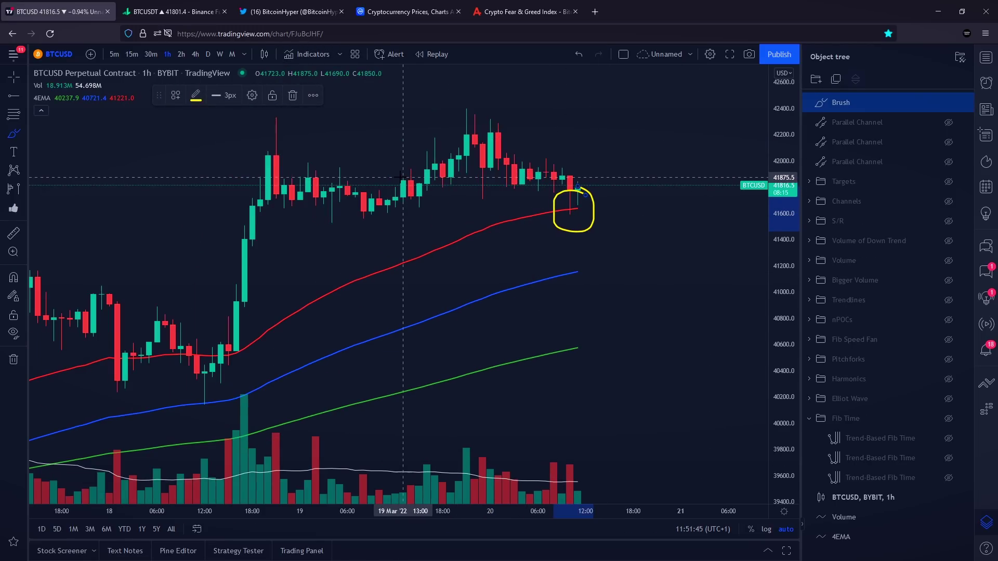
Switch to the TradingLite BTCUSDT chart, circle the latest price low and the matching liquidation spike, and undo the spike's mark
{"action": "left_click", "coordinate": [176, 12]}
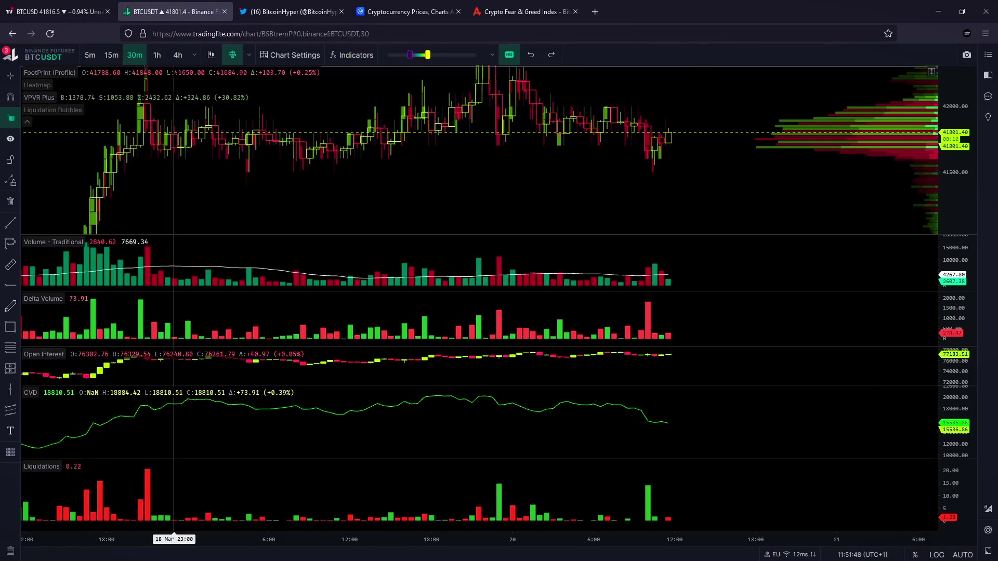
{"action": "mouse_move", "coordinate": [47, 304]}
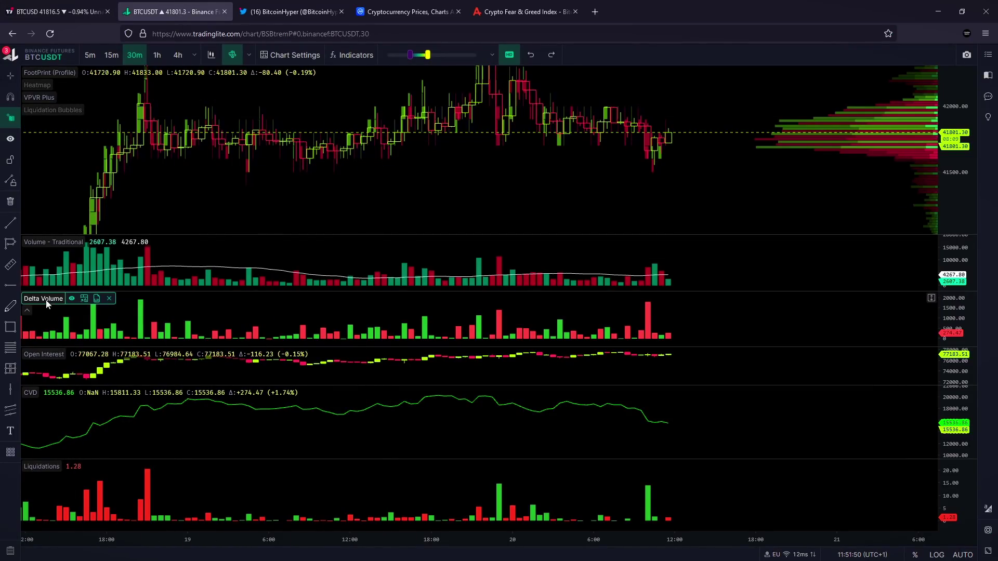
{"action": "left_click", "coordinate": [10, 305]}
{"action": "scroll", "coordinate": [630, 223], "scroll_direction": "down", "scroll_amount": 1}
{"action": "mouse_move", "coordinate": [647, 140]}
{"action": "left_mouse_down"}
{"action": "mouse_move", "coordinate": [629, 171]}
{"action": "mouse_move", "coordinate": [653, 142]}
{"action": "left_mouse_up"}
{"action": "mouse_move", "coordinate": [645, 466]}
{"action": "left_mouse_down"}
{"action": "mouse_move", "coordinate": [612, 482]}
{"action": "mouse_move", "coordinate": [631, 520]}
{"action": "mouse_move", "coordinate": [645, 512]}
{"action": "mouse_move", "coordinate": [606, 493]}
{"action": "mouse_move", "coordinate": [665, 491]}
{"action": "mouse_move", "coordinate": [647, 477]}
{"action": "left_mouse_up"}
{"action": "key", "text": "ctrl+z"}
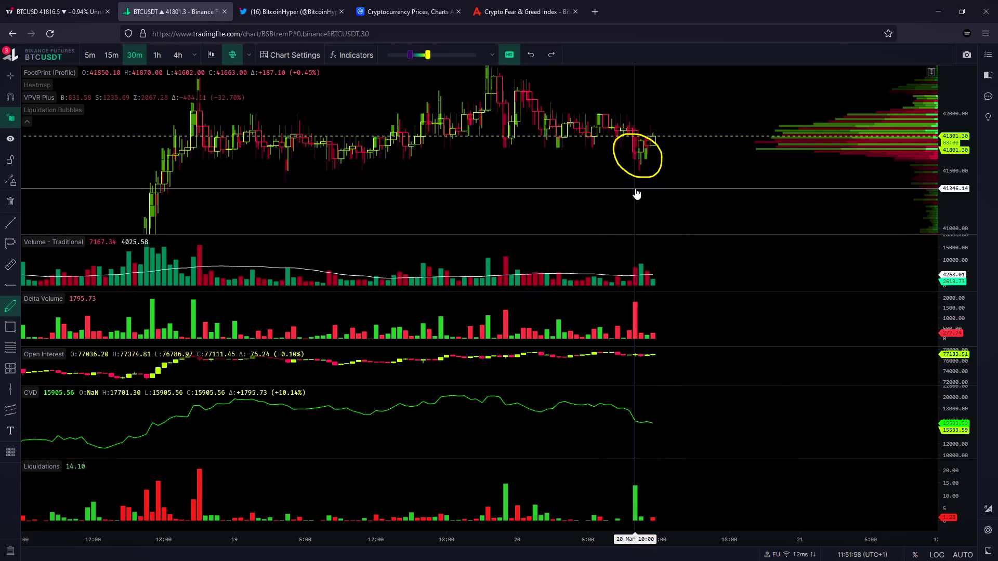
Return to the TradingView BTCUSD chart and sketch a bounce curve off the red moving average before undoing it
{"action": "left_click", "coordinate": [57, 11]}
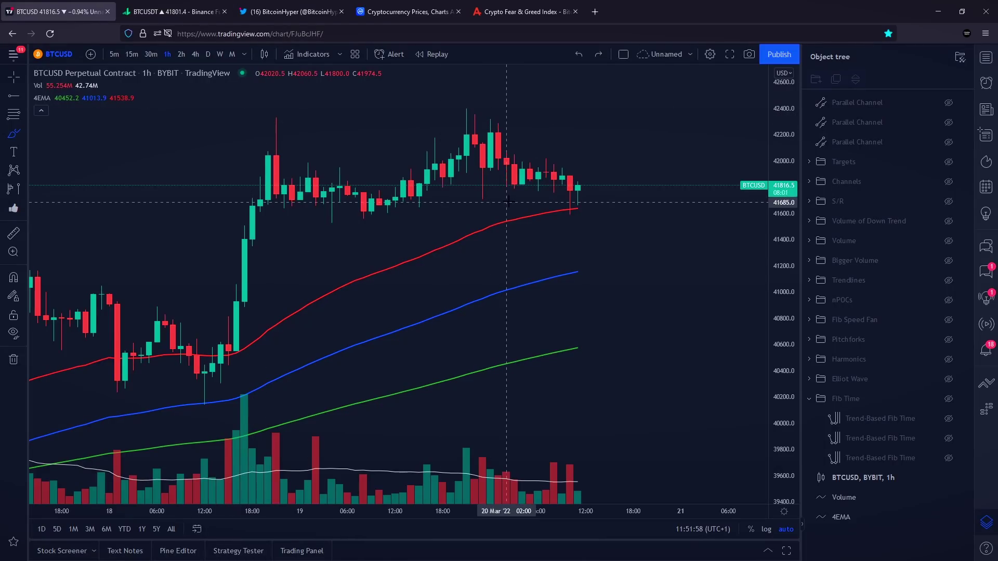
{"action": "left_click_drag", "start_coordinate": [490, 124], "coordinate": [570, 210]}
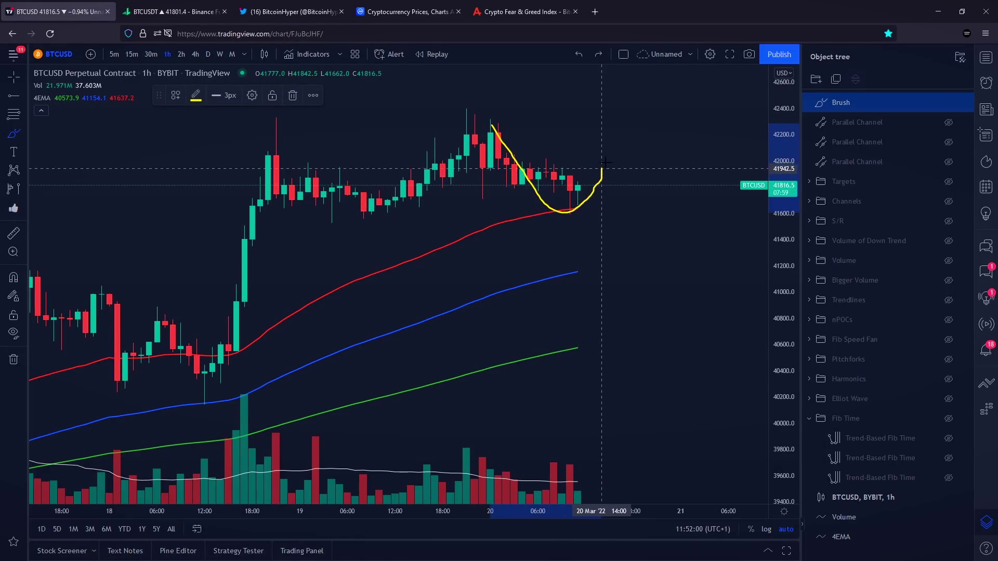
{"action": "scroll", "coordinate": [613, 178], "scroll_direction": "down", "scroll_amount": 2}
{"action": "key", "text": "ctrl+z"}
{"action": "scroll", "coordinate": [385, 159], "scroll_direction": "up", "scroll_amount": 2}
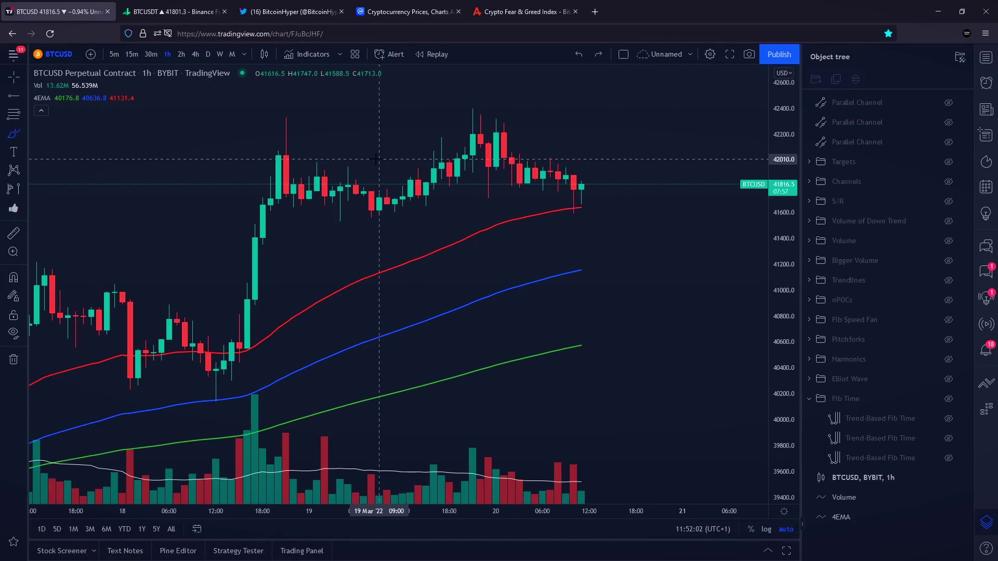
Sketch a three-arc head-and-shoulders outline over the price tops, circle the whole pattern, and undo both brush drawings
{"action": "mouse_move", "coordinate": [249, 143]}
{"action": "left_mouse_down"}
{"action": "mouse_move", "coordinate": [348, 143]}
{"action": "mouse_move", "coordinate": [445, 95]}
{"action": "mouse_move", "coordinate": [580, 167]}
{"action": "mouse_move", "coordinate": [660, 163]}
{"action": "left_mouse_up"}
{"action": "mouse_move", "coordinate": [696, 116]}
{"action": "left_mouse_down"}
{"action": "mouse_move", "coordinate": [572, 73]}
{"action": "mouse_move", "coordinate": [223, 167]}
{"action": "mouse_move", "coordinate": [737, 115]}
{"action": "left_mouse_up"}
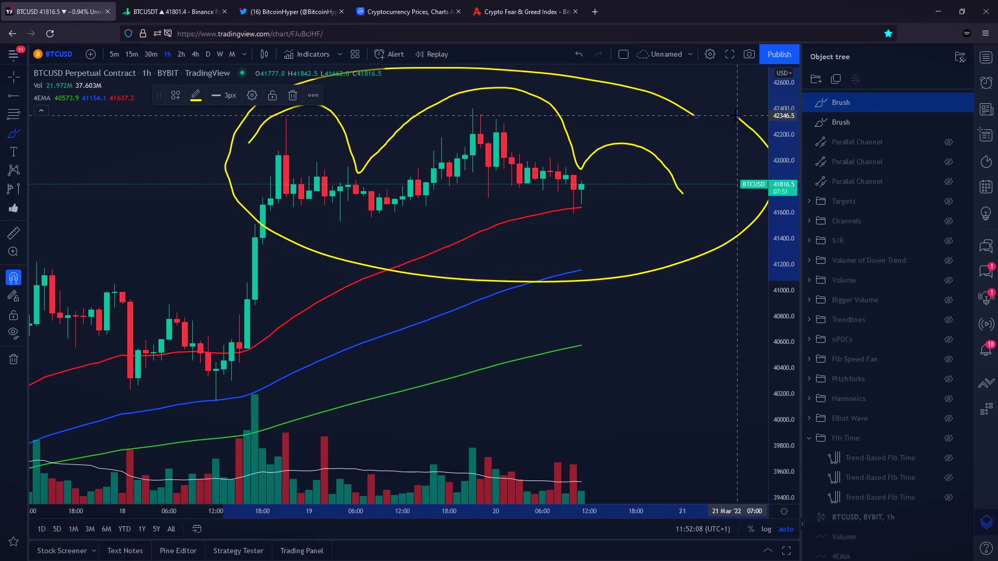
{"action": "key", "text": "ctrl+z"}
{"action": "key", "text": "ctrl+z"}
Remove the 4EMA and Volume indicators from the chart
{"action": "left_click", "coordinate": [101, 99]}
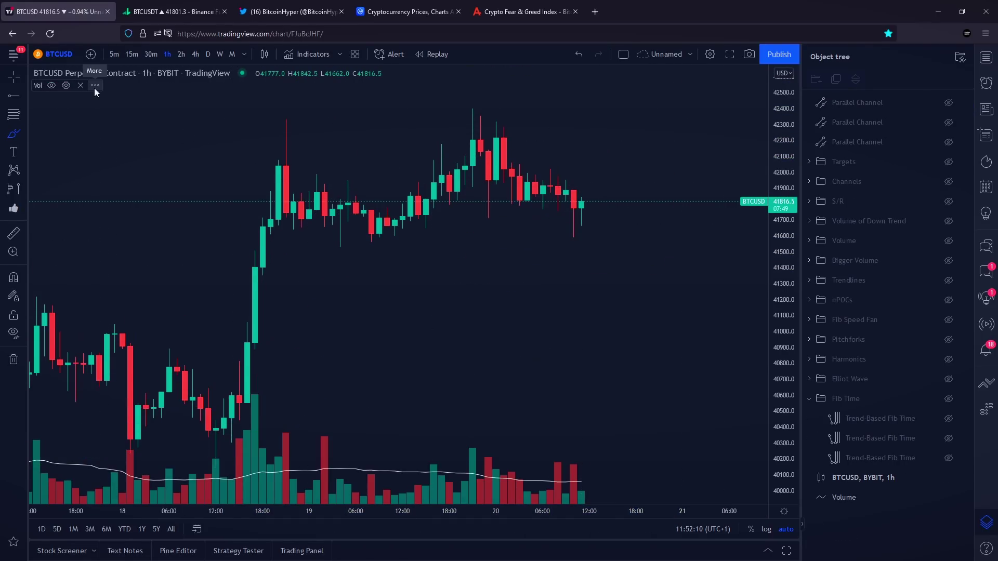
{"action": "left_click", "coordinate": [81, 86]}
{"action": "scroll", "coordinate": [52, 76], "scroll_direction": "down", "scroll_amount": 3}
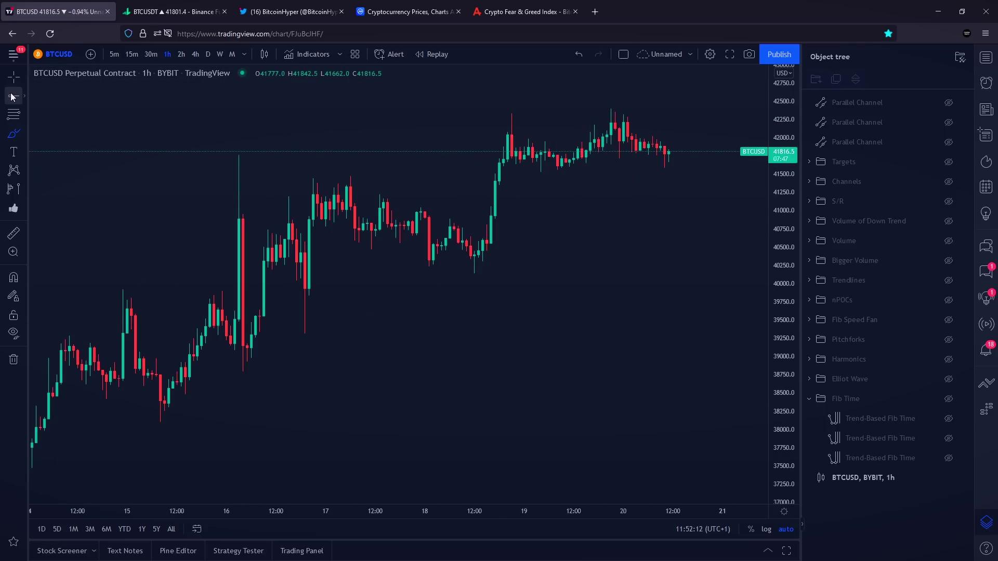
Switch the chart to the 2h interval and, with magnet snapping on, draw a rising trend line from the 14 March low along the higher lows
{"action": "left_click", "coordinate": [12, 96]}
{"action": "left_click", "coordinate": [62, 96]}
{"action": "left_click", "coordinate": [181, 54]}
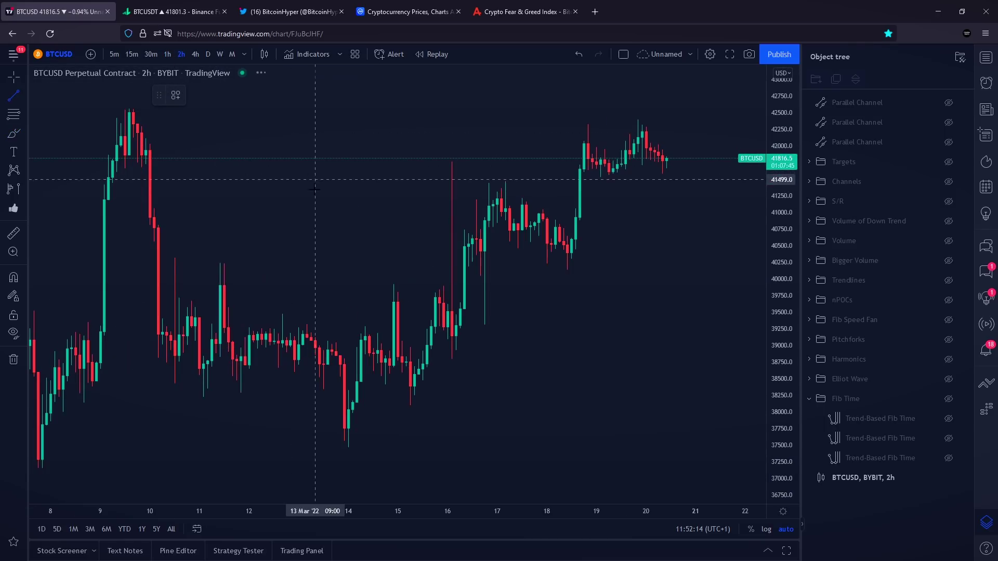
{"action": "left_click", "coordinate": [14, 277]}
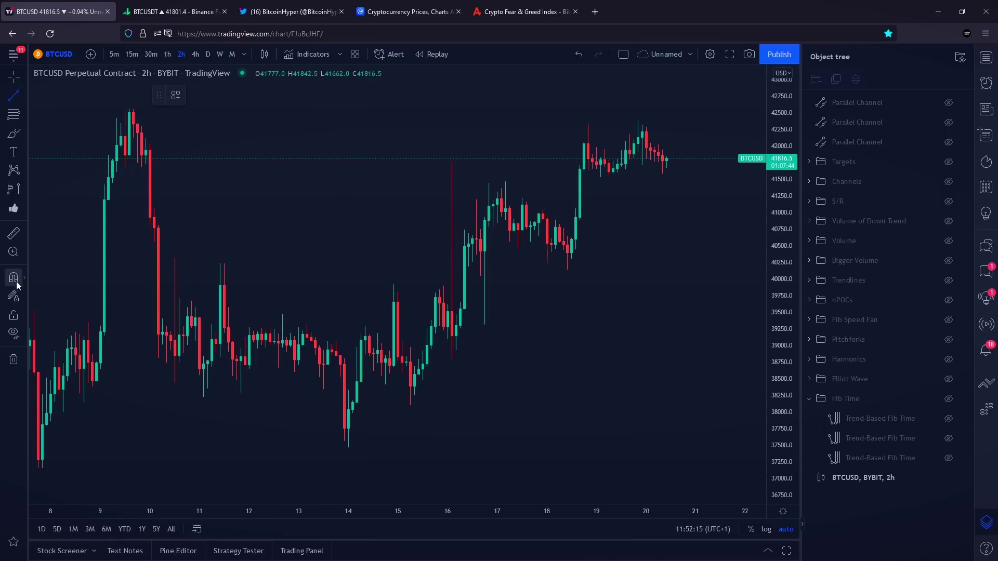
{"action": "left_click", "coordinate": [347, 443]}
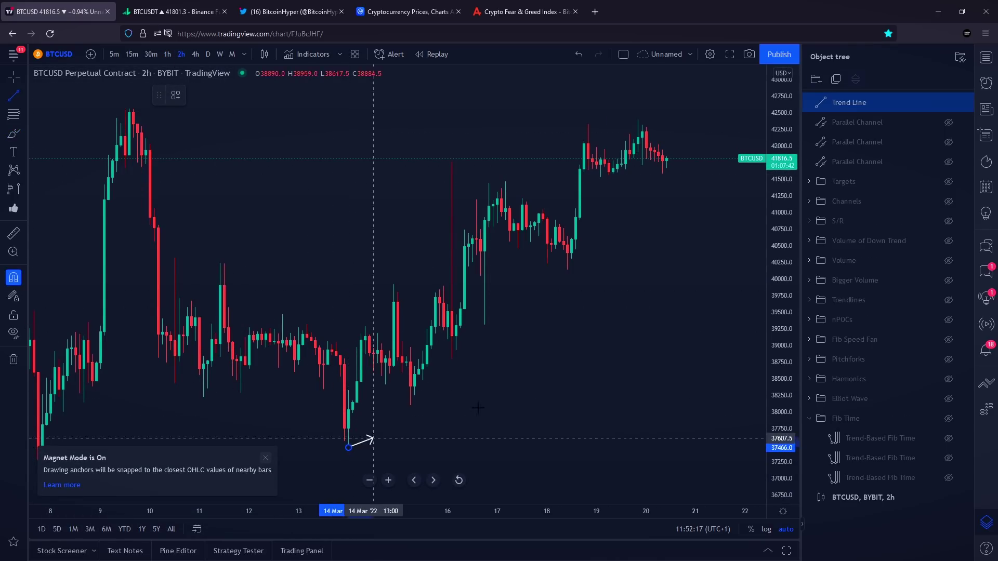
{"action": "left_click", "coordinate": [737, 128]}
Brush a three-arc head-and-shoulders outline over the recent tops, circle the right shoulder and trend-line area, and undo both marks
{"action": "left_click", "coordinate": [13, 133]}
{"action": "scroll", "coordinate": [364, 148], "scroll_direction": "up", "scroll_amount": 5}
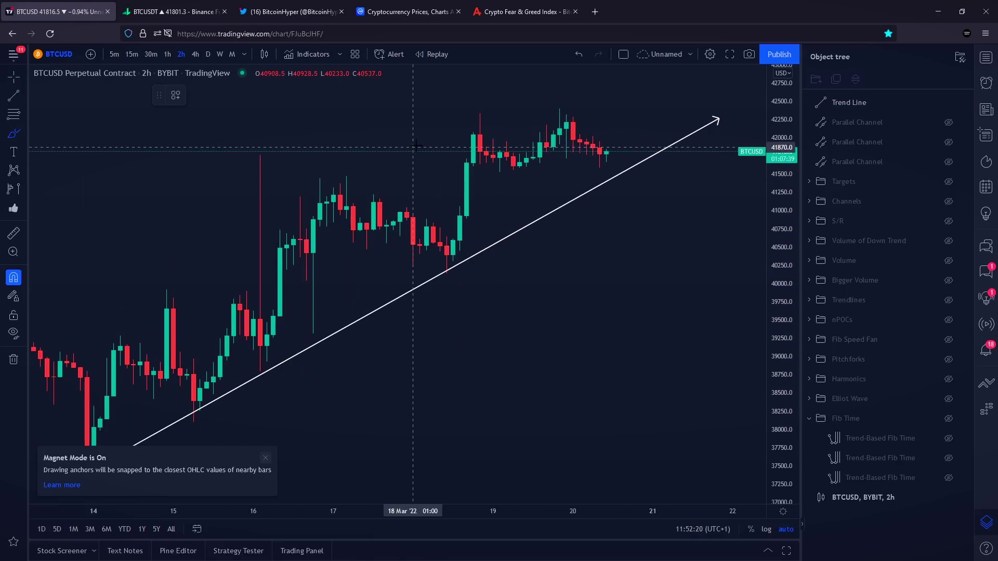
{"action": "mouse_move", "coordinate": [440, 130]}
{"action": "left_mouse_down"}
{"action": "mouse_move", "coordinate": [465, 106]}
{"action": "mouse_move", "coordinate": [533, 119]}
{"action": "left_mouse_up"}
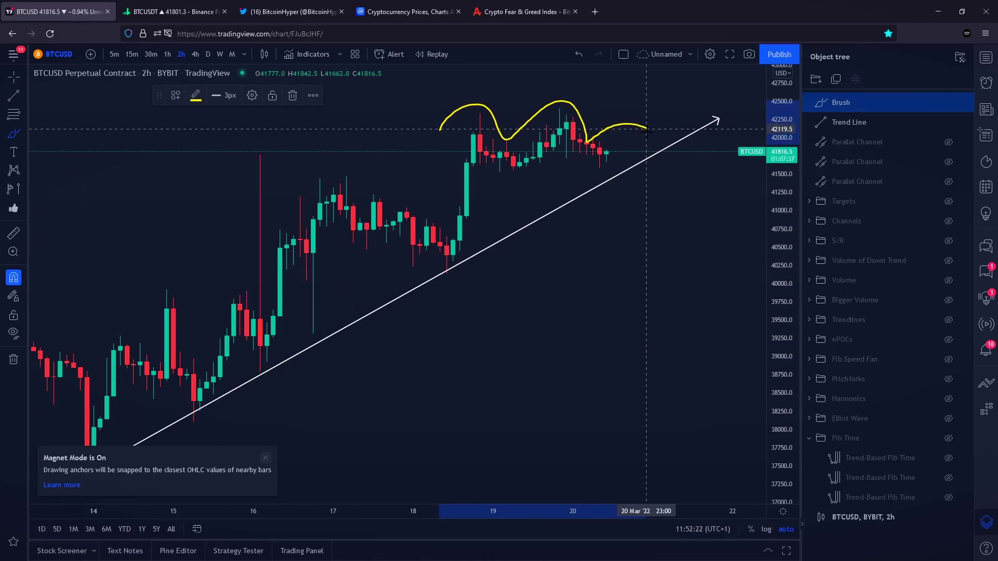
{"action": "mouse_move", "coordinate": [677, 126]}
{"action": "left_mouse_down"}
{"action": "mouse_move", "coordinate": [603, 147]}
{"action": "mouse_move", "coordinate": [556, 214]}
{"action": "mouse_move", "coordinate": [650, 219]}
{"action": "mouse_move", "coordinate": [693, 147]}
{"action": "mouse_move", "coordinate": [612, 148]}
{"action": "left_mouse_up"}
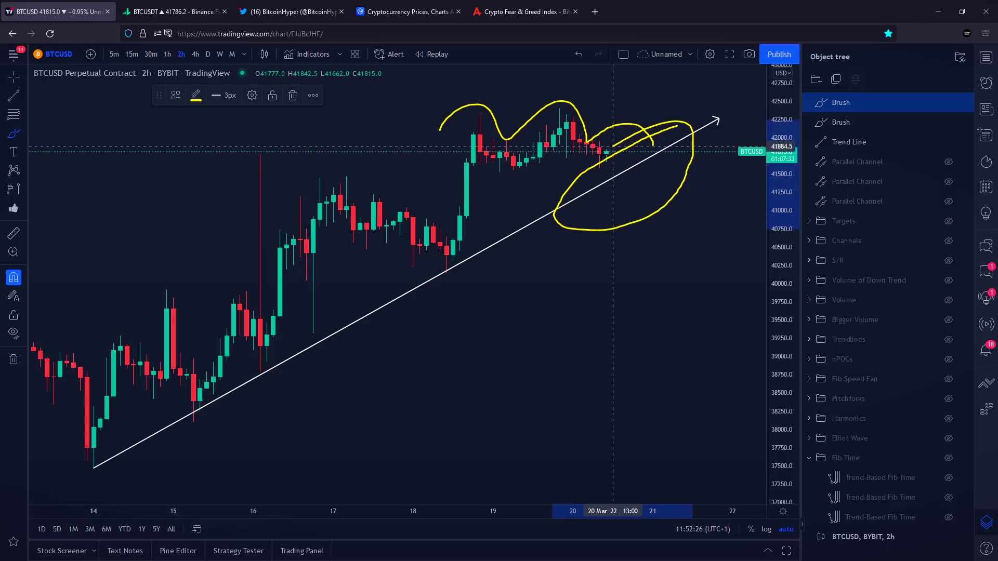
{"action": "key", "text": "ctrl+z"}
{"action": "key", "text": "ctrl+z"}
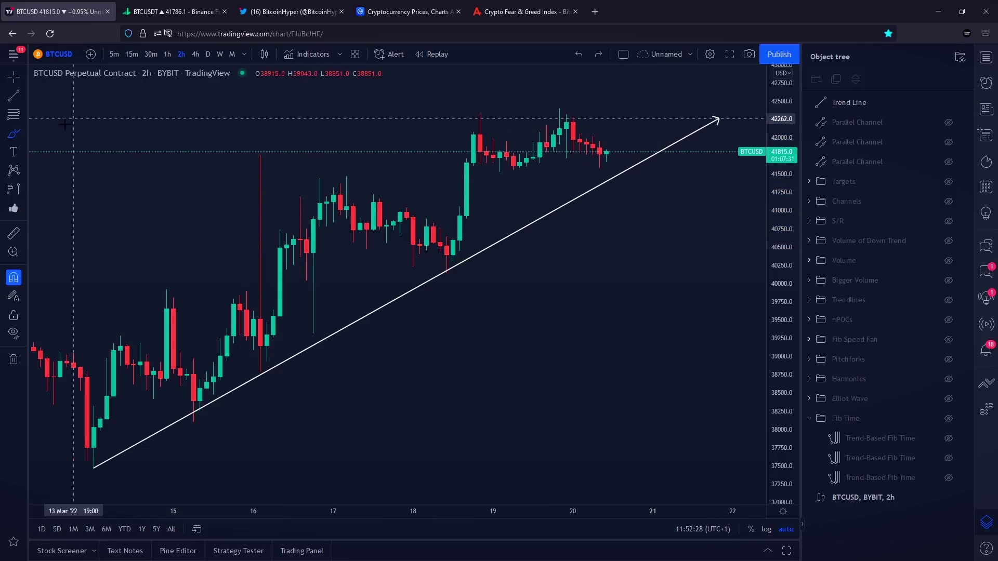
Draw a thin support rectangle between about 41556.5 and 41621 under the recent tops, from 18 March to 21 March
{"action": "left_click", "coordinate": [10, 138]}
{"action": "left_click", "coordinate": [52, 174]}
{"action": "left_click", "coordinate": [446, 164]}
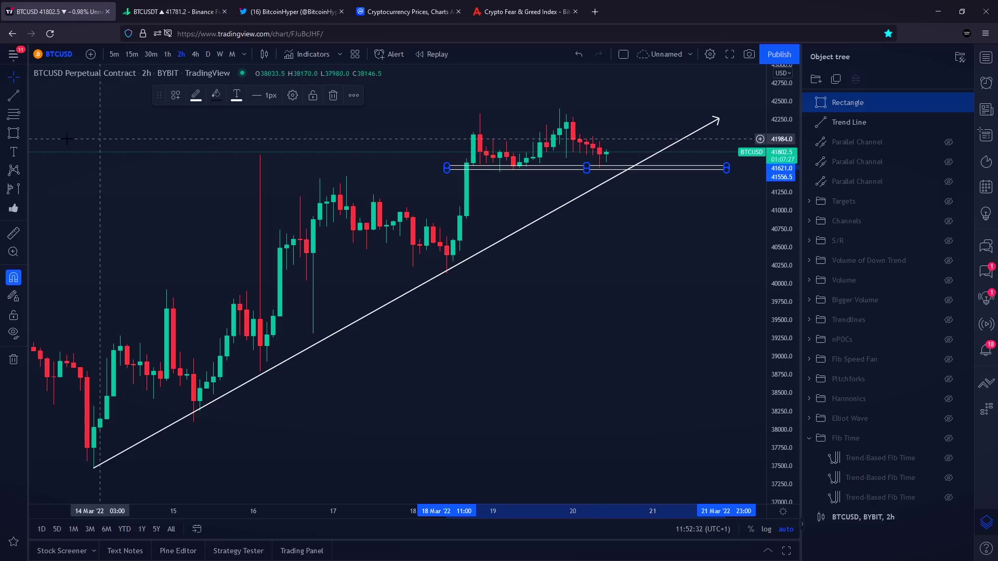
Brush a breakdown path from the latest candle and a wavy line along the support rectangle, undoing both sketches
{"action": "left_click", "coordinate": [13, 136]}
{"action": "left_click", "coordinate": [58, 134]}
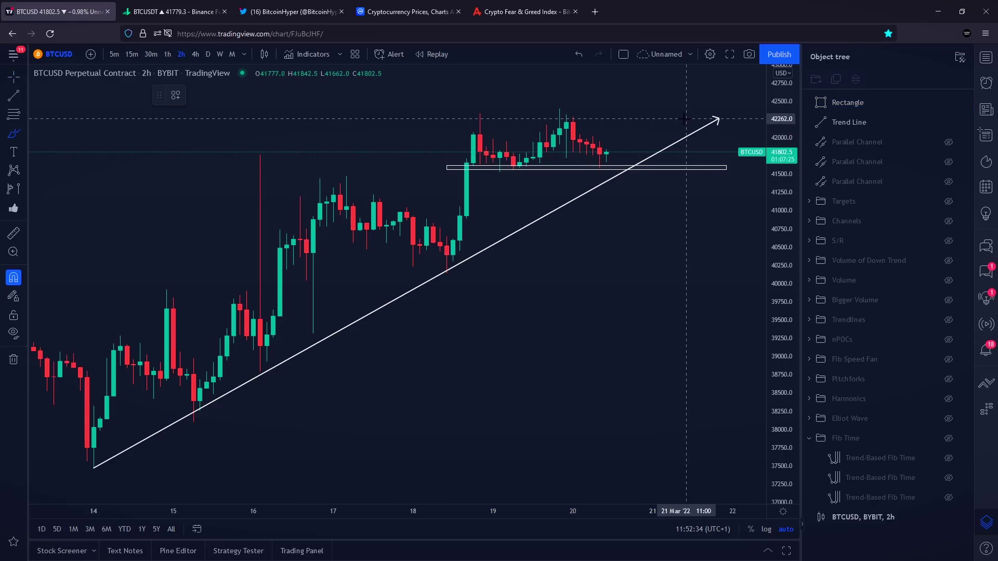
{"action": "left_click_drag", "start_coordinate": [600, 154], "coordinate": [613, 136]}
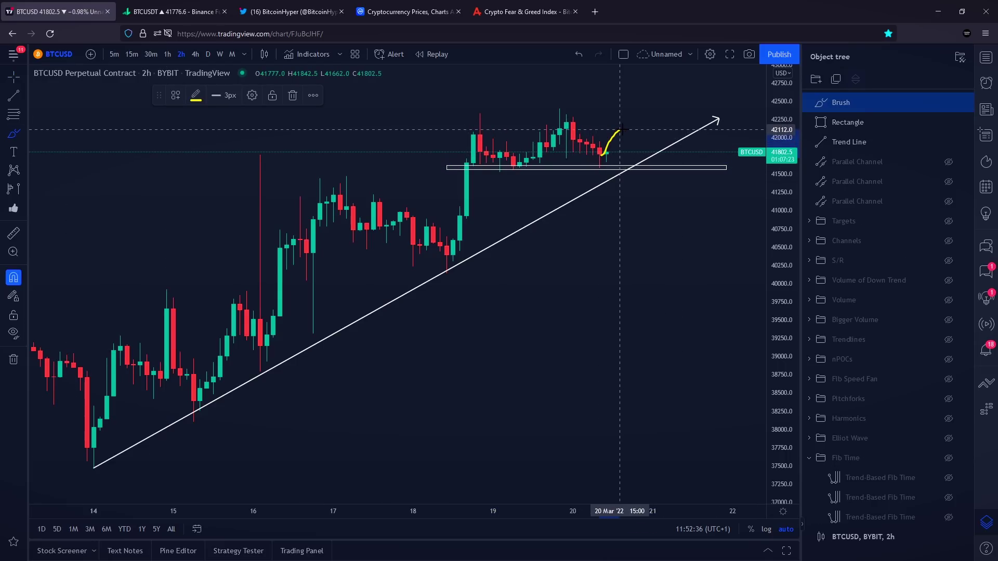
{"action": "mouse_move", "coordinate": [633, 151]}
{"action": "left_mouse_down"}
{"action": "mouse_move", "coordinate": [659, 207]}
{"action": "mouse_move", "coordinate": [627, 232]}
{"action": "left_mouse_up"}
{"action": "scroll", "coordinate": [589, 219], "scroll_direction": "up", "scroll_amount": 2}
{"action": "mouse_move", "coordinate": [654, 139]}
{"action": "left_mouse_down"}
{"action": "mouse_move", "coordinate": [582, 168]}
{"action": "mouse_move", "coordinate": [648, 152]}
{"action": "mouse_move", "coordinate": [568, 165]}
{"action": "left_mouse_up"}
{"action": "key", "text": "ctrl+z"}
{"action": "left_click_drag", "start_coordinate": [348, 200], "coordinate": [383, 174]}
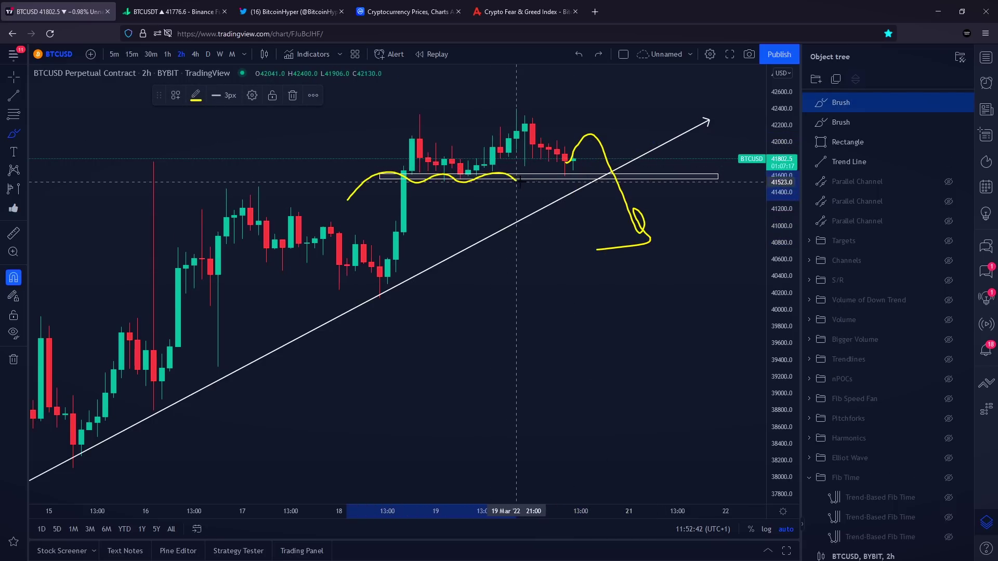
{"action": "key", "text": "ctrl+z"}
{"action": "key", "text": "ctrl+z"}
Add the Volume indicator to the chart, mark the area near the latest volume bars, and undo that mark
{"action": "left_click", "coordinate": [309, 55]}
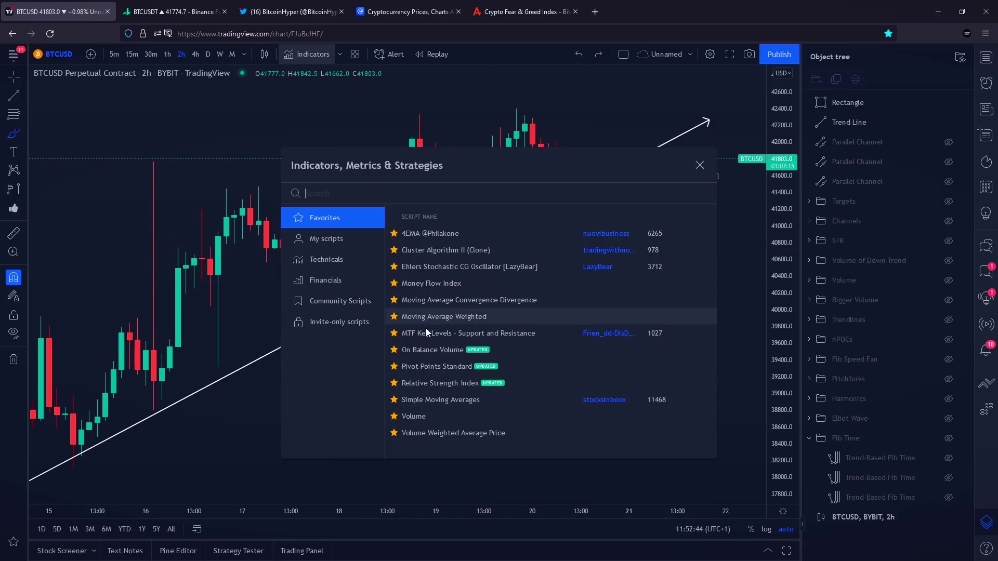
{"action": "left_click", "coordinate": [430, 412]}
{"action": "left_click", "coordinate": [699, 166]}
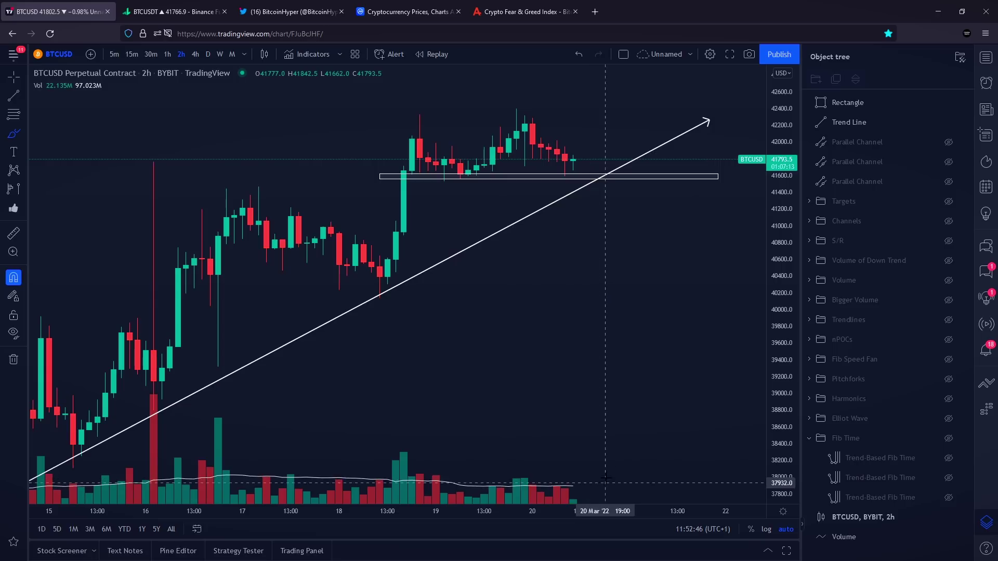
{"action": "mouse_move", "coordinate": [603, 447]}
{"action": "left_mouse_down"}
{"action": "mouse_move", "coordinate": [612, 501]}
{"action": "mouse_move", "coordinate": [589, 407]}
{"action": "left_mouse_up"}
{"action": "key", "text": "ctrl+z"}
Brush a breakdown-and-retest path through the trend line, circle the whole scenario, and undo both drawings
{"action": "mouse_move", "coordinate": [556, 140]}
{"action": "left_mouse_down"}
{"action": "mouse_move", "coordinate": [576, 198]}
{"action": "mouse_move", "coordinate": [622, 165]}
{"action": "mouse_move", "coordinate": [702, 331]}
{"action": "left_mouse_up"}
{"action": "mouse_move", "coordinate": [691, 132]}
{"action": "left_mouse_down"}
{"action": "mouse_move", "coordinate": [567, 398]}
{"action": "mouse_move", "coordinate": [661, 164]}
{"action": "left_mouse_up"}
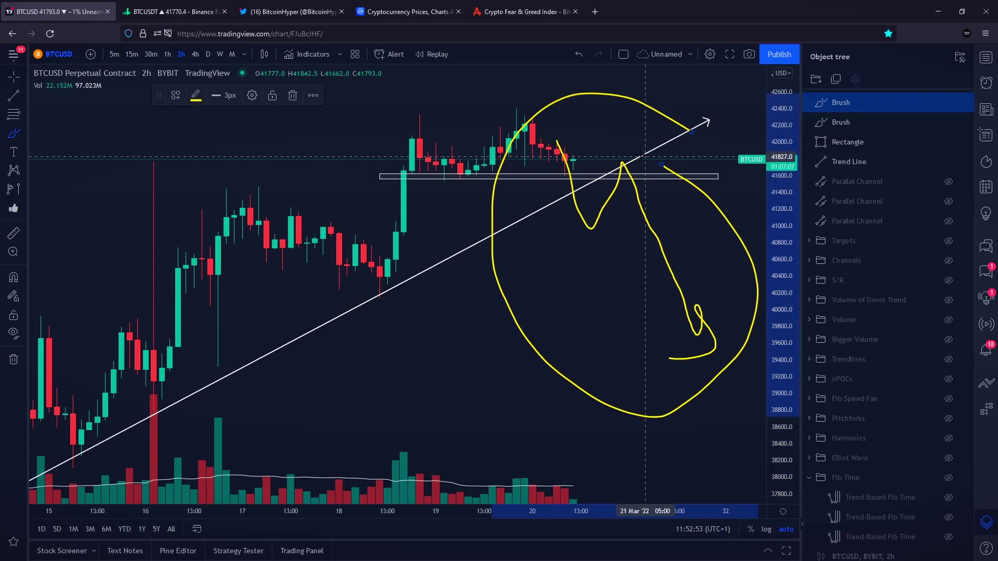
{"action": "key", "text": "ctrl+z"}
{"action": "key", "text": "ctrl+z"}
Circle the crossing of the trend line and the support rectangle with the brush, and delete the mark
{"action": "scroll", "coordinate": [541, 226], "scroll_direction": "up", "scroll_amount": 3}
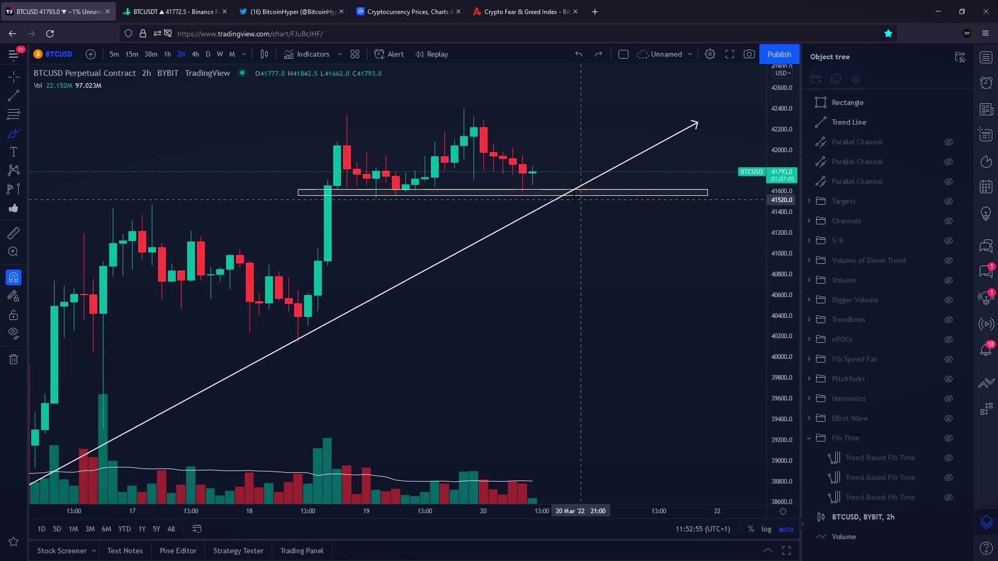
{"action": "left_click_drag", "start_coordinate": [570, 193], "coordinate": [503, 212]}
{"action": "mouse_move", "coordinate": [571, 188]}
{"action": "left_mouse_down"}
{"action": "mouse_move", "coordinate": [522, 255]}
{"action": "mouse_move", "coordinate": [580, 202]}
{"action": "left_mouse_up"}
{"action": "scroll", "coordinate": [580, 202], "scroll_direction": "down", "scroll_amount": 1}
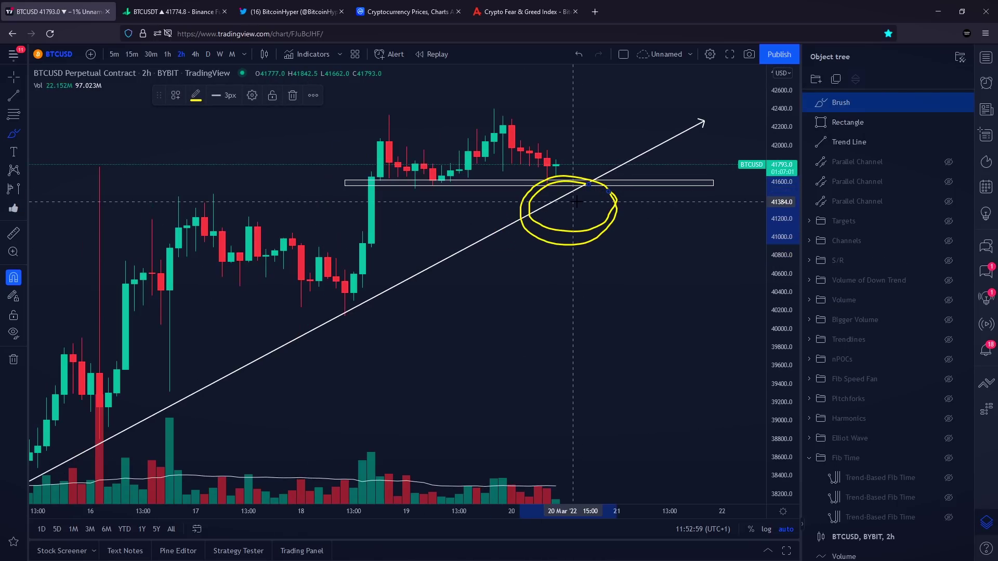
{"action": "key", "text": "Delete"}
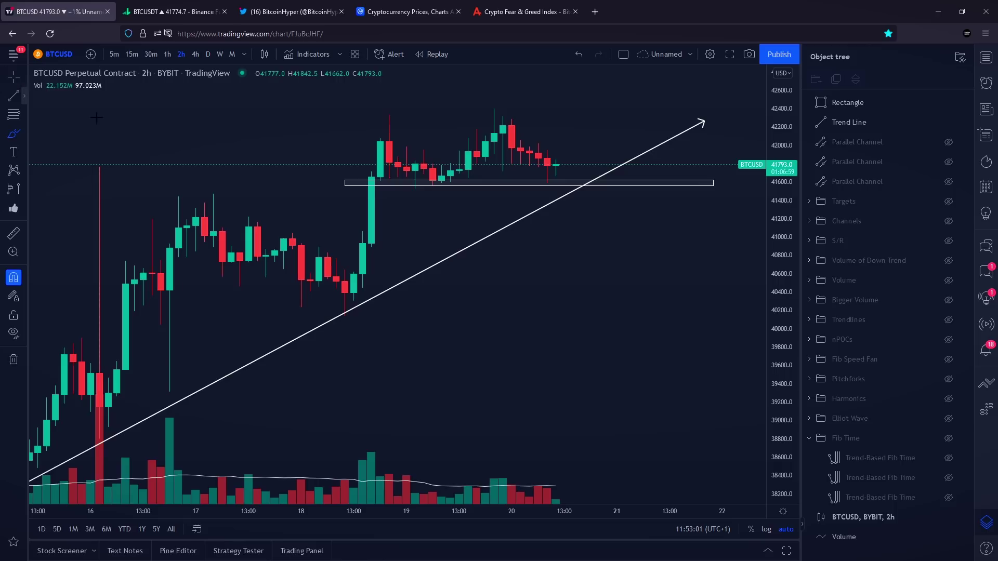
Delete the support rectangle and the rising trend line, and show the last Trend-Based Fib Time drawing in the Fib Time group
{"action": "left_click", "coordinate": [392, 182]}
{"action": "key", "text": "Delete"}
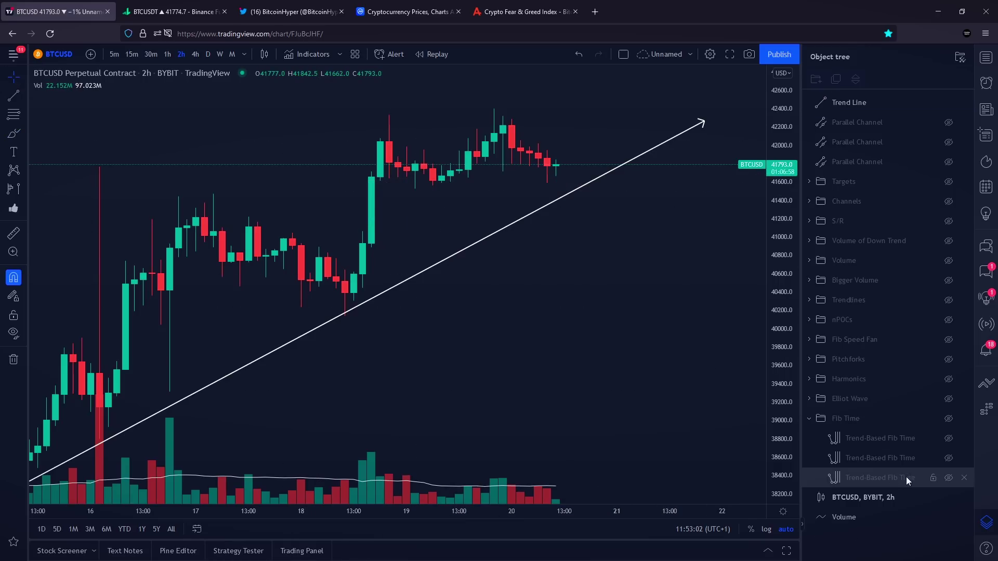
{"action": "left_click", "coordinate": [949, 478]}
{"action": "scroll", "coordinate": [208, 312], "scroll_direction": "down", "scroll_amount": 2}
{"action": "left_click", "coordinate": [439, 265]}
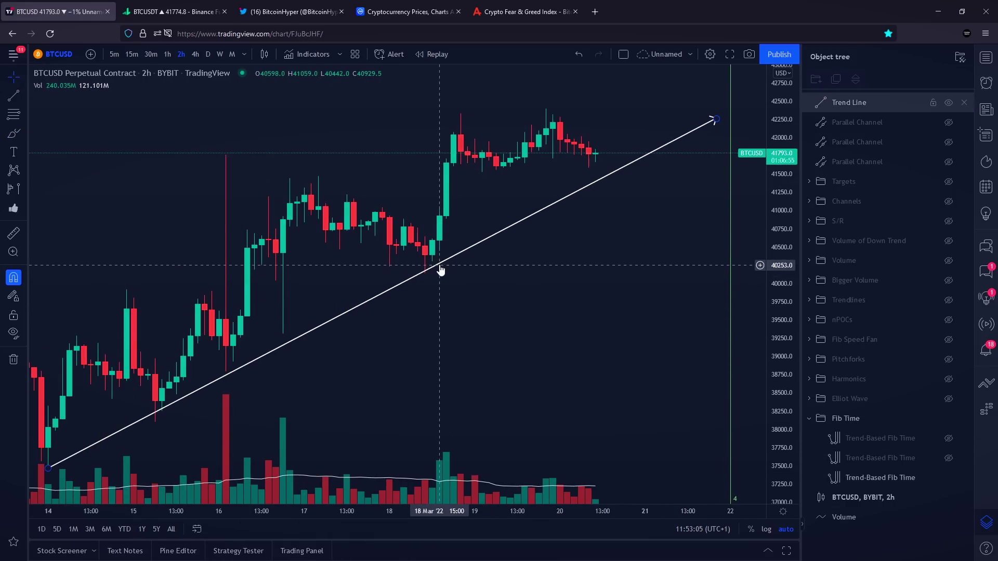
{"action": "key", "text": "Delete"}
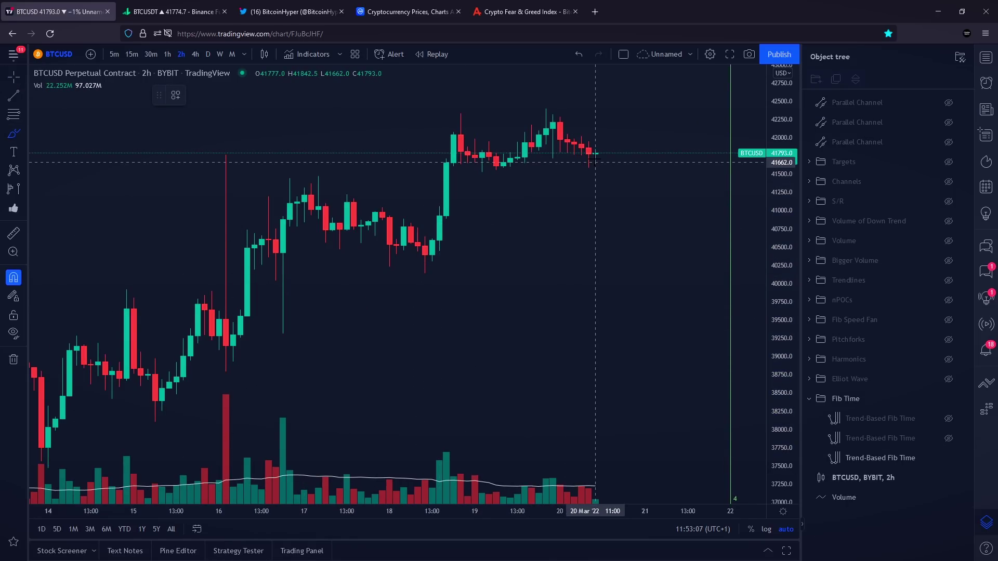
Brush marks from the latest candle and around the green Fib time line near 22 March, undoing each one
{"action": "mouse_move", "coordinate": [595, 159]}
{"action": "left_mouse_down"}
{"action": "mouse_move", "coordinate": [688, 137]}
{"action": "mouse_move", "coordinate": [680, 179]}
{"action": "left_mouse_up"}
{"action": "scroll", "coordinate": [620, 212], "scroll_direction": "up", "scroll_amount": 3}
{"action": "key", "text": "ctrl+z"}
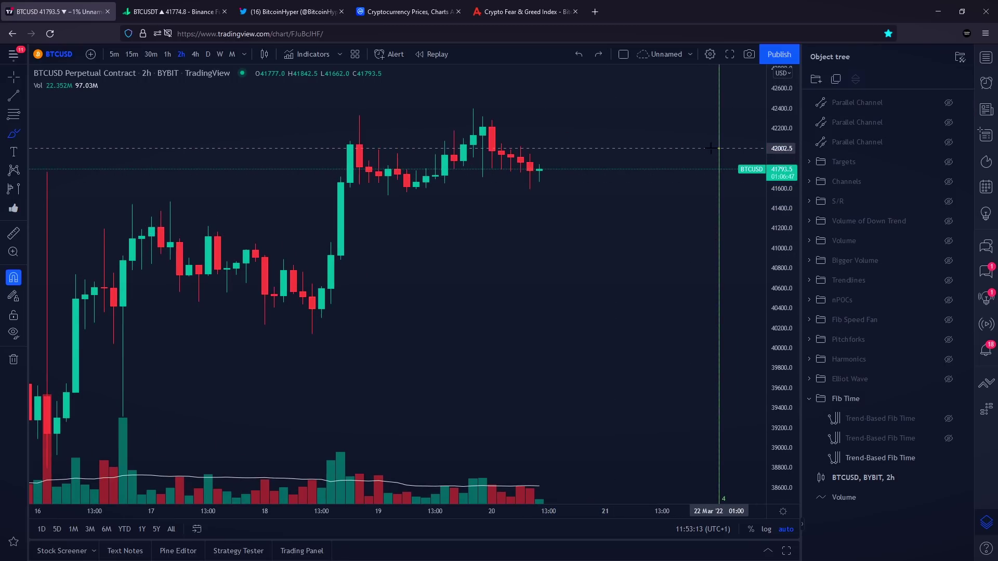
{"action": "left_click_drag", "start_coordinate": [710, 149], "coordinate": [734, 271]}
{"action": "key", "text": "ctrl+z"}
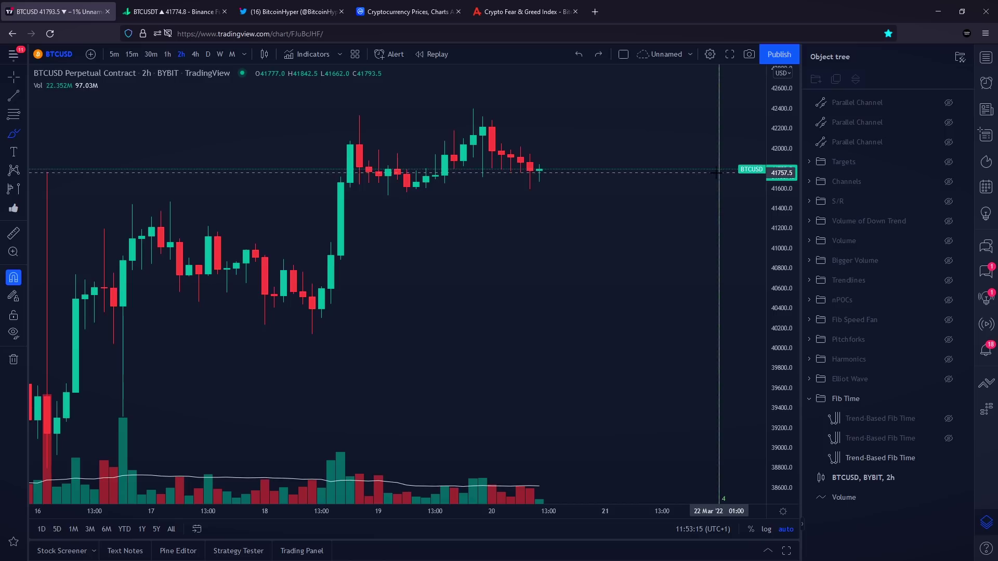
{"action": "scroll", "coordinate": [719, 171], "scroll_direction": "down", "scroll_amount": 3}
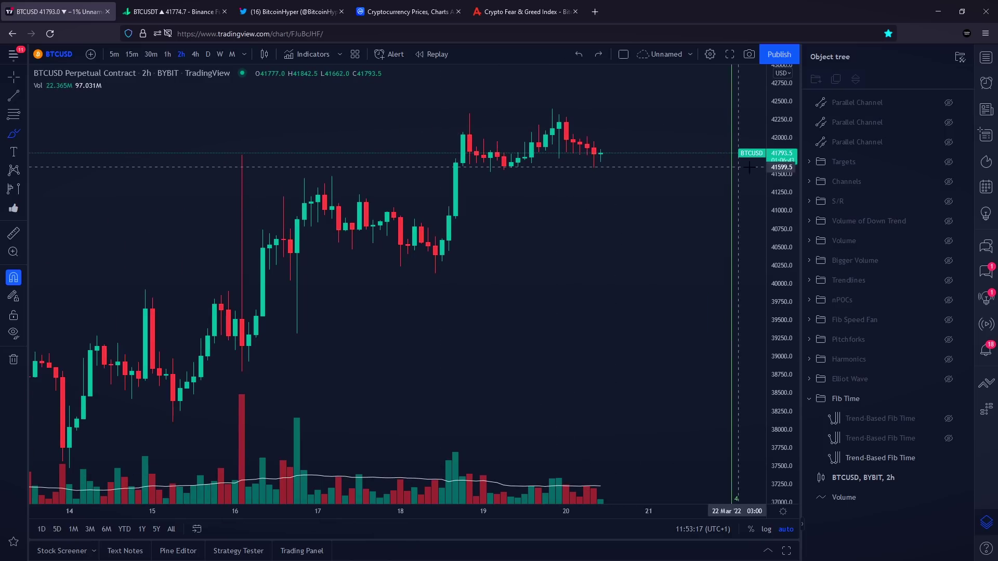
{"action": "left_click_drag", "start_coordinate": [736, 112], "coordinate": [759, 171]}
{"action": "key", "text": "ctrl+z"}
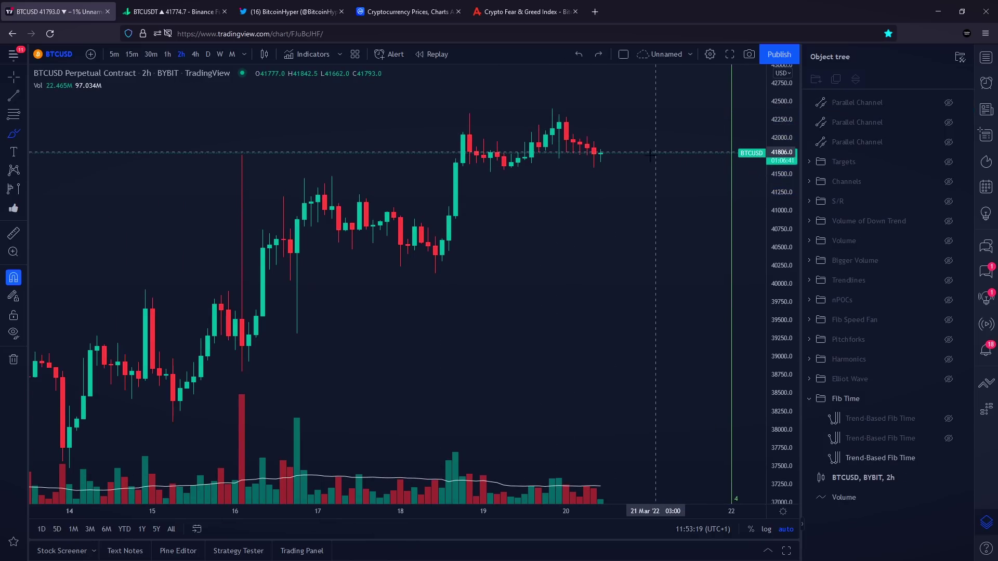
Mark the area beside the green Fib time line, brush a rise-then-drop path from the latest candle across it, and delete both marks
{"action": "scroll", "coordinate": [654, 159], "scroll_direction": "down", "scroll_amount": 4}
{"action": "mouse_move", "coordinate": [727, 113]}
{"action": "left_mouse_down"}
{"action": "mouse_move", "coordinate": [663, 101]}
{"action": "mouse_move", "coordinate": [535, 156]}
{"action": "mouse_move", "coordinate": [739, 135]}
{"action": "mouse_move", "coordinate": [685, 103]}
{"action": "left_mouse_up"}
{"action": "left_click", "coordinate": [293, 96]}
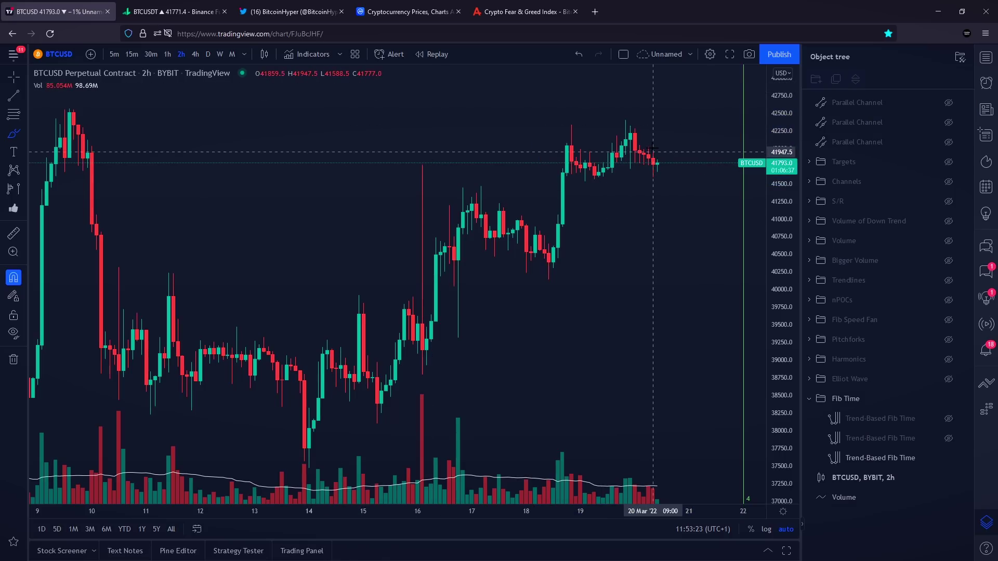
{"action": "mouse_move", "coordinate": [654, 178]}
{"action": "left_mouse_down"}
{"action": "mouse_move", "coordinate": [720, 110]}
{"action": "mouse_move", "coordinate": [752, 241]}
{"action": "left_mouse_up"}
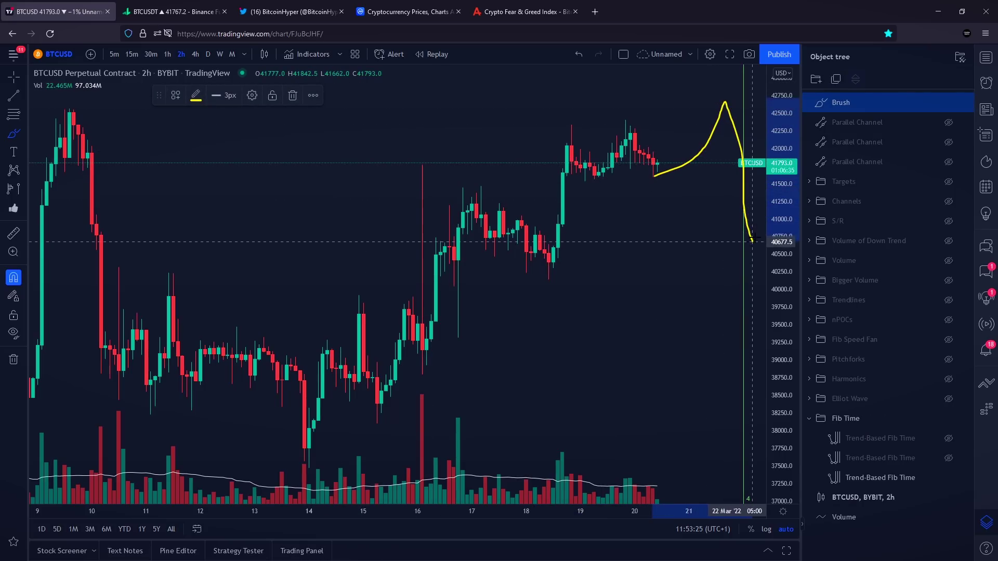
{"action": "scroll", "coordinate": [719, 244], "scroll_direction": "down", "scroll_amount": 1}
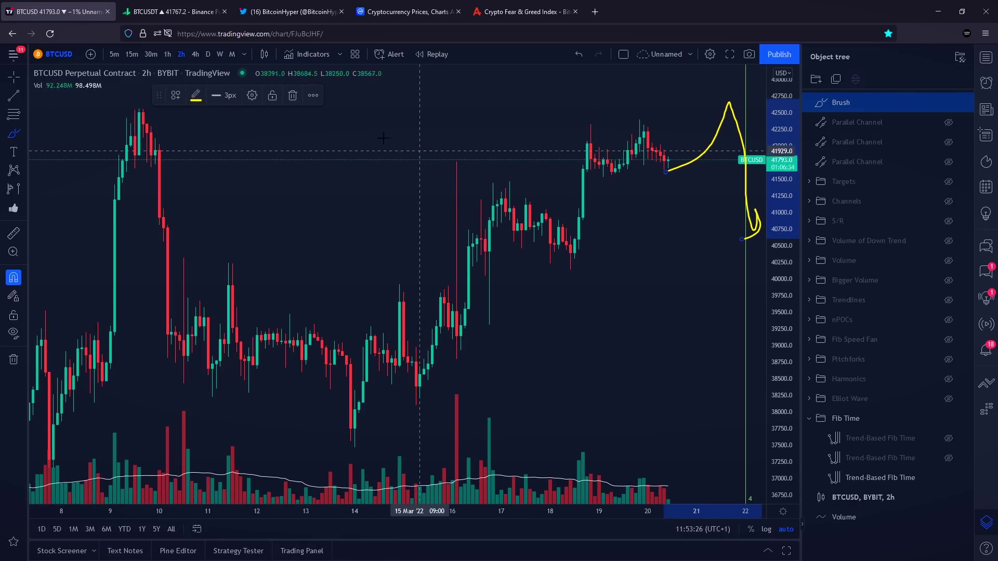
{"action": "left_click", "coordinate": [293, 96]}
Remove the Volume indicator, circle the 3.618 Fib time line's label, and undo the brush mark
{"action": "scroll", "coordinate": [156, 94], "scroll_direction": "down", "scroll_amount": 2}
{"action": "left_click", "coordinate": [81, 85]}
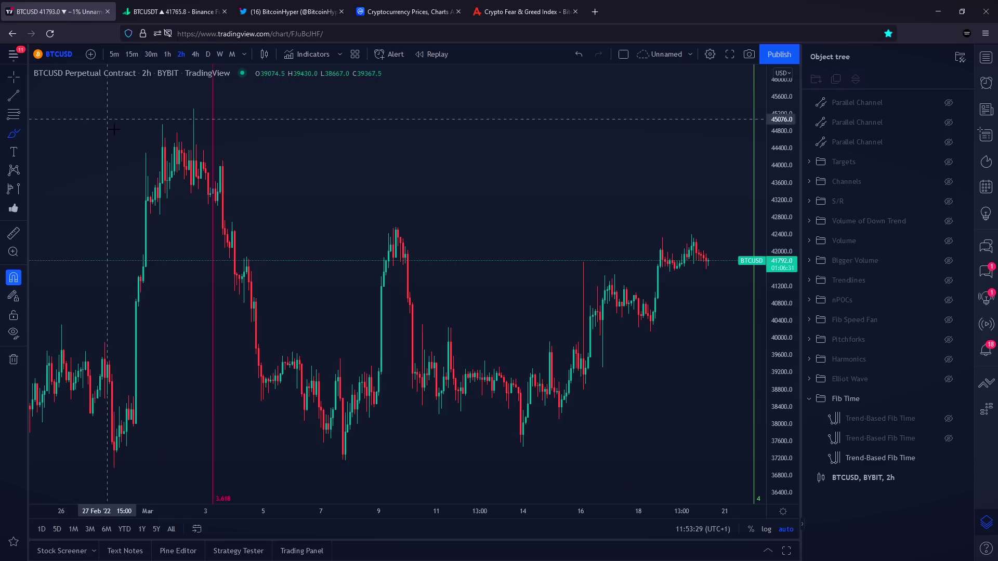
{"action": "scroll", "coordinate": [114, 364], "scroll_direction": "down", "scroll_amount": 2}
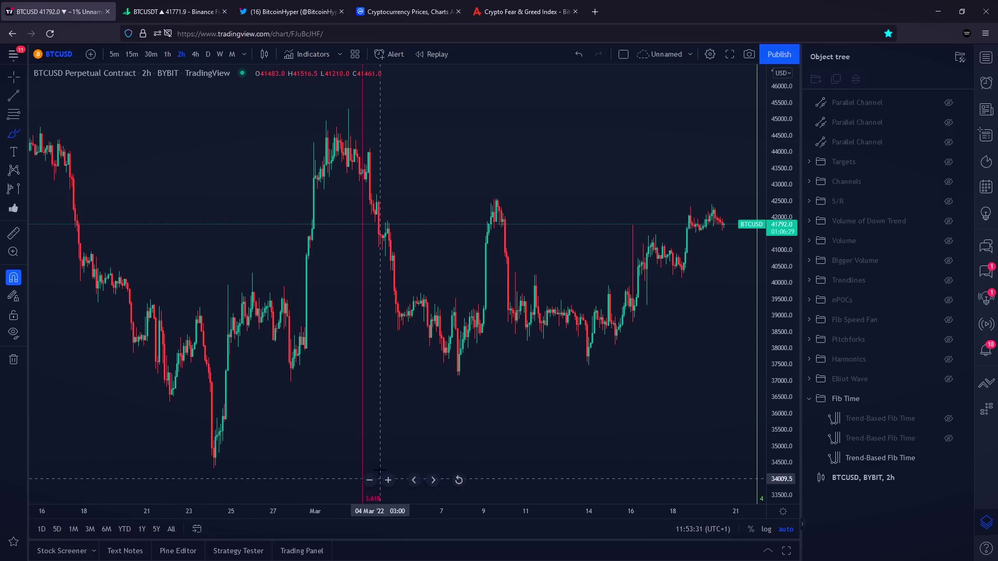
{"action": "left_click_drag", "start_coordinate": [370, 459], "coordinate": [343, 503]}
{"action": "left_click_drag", "start_coordinate": [373, 456], "coordinate": [367, 457]}
{"action": "scroll", "coordinate": [354, 336], "scroll_direction": "down", "scroll_amount": 1}
{"action": "key", "text": "ctrl+z"}
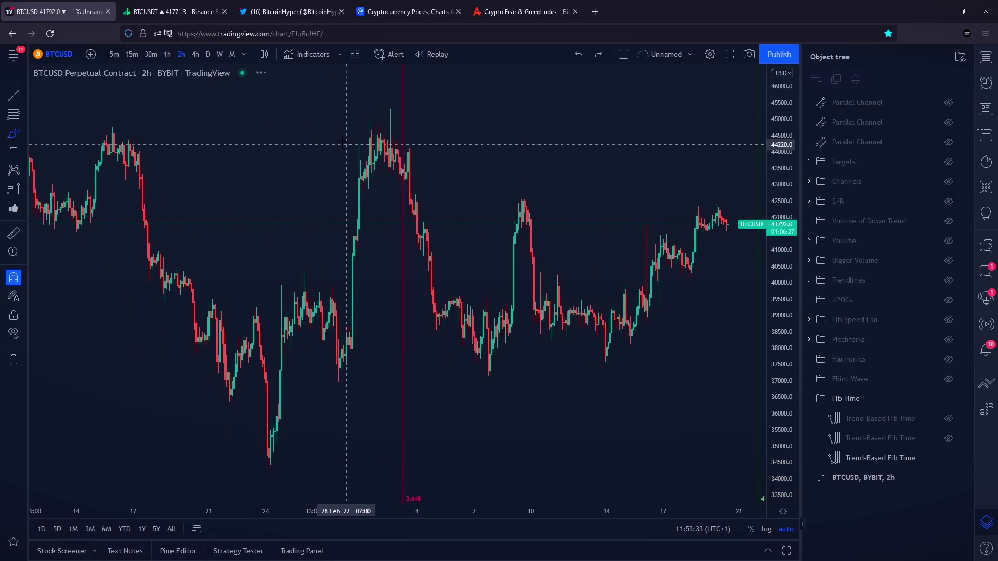
Brush a level line across the early-March tops and the decline to the 7 March low, undoing both
{"action": "left_click_drag", "start_coordinate": [325, 138], "coordinate": [458, 147]}
{"action": "left_click_drag", "start_coordinate": [356, 111], "coordinate": [483, 388]}
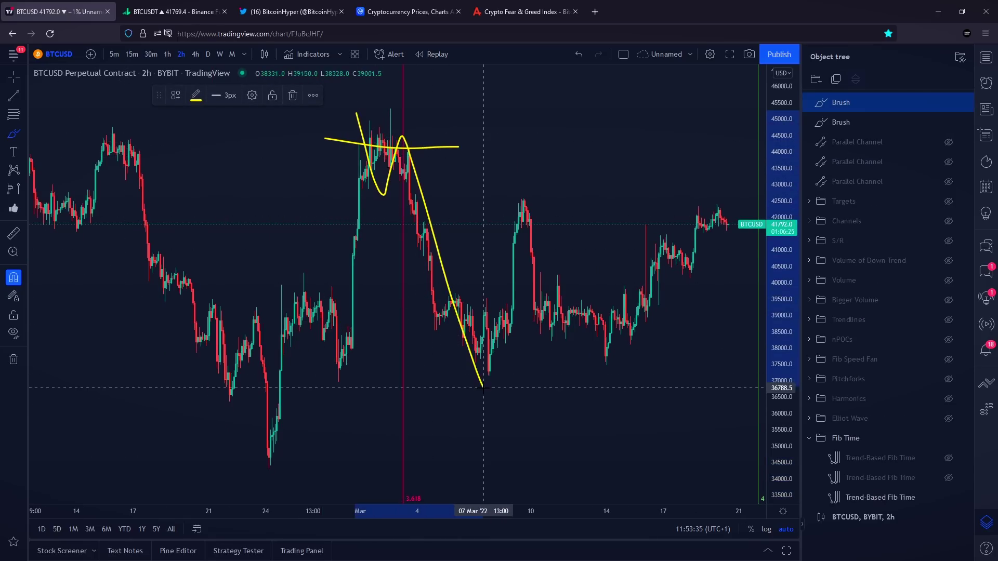
{"action": "scroll", "coordinate": [470, 373], "scroll_direction": "down", "scroll_amount": 5}
{"action": "key", "text": "ctrl+z"}
{"action": "key", "text": "ctrl+z"}
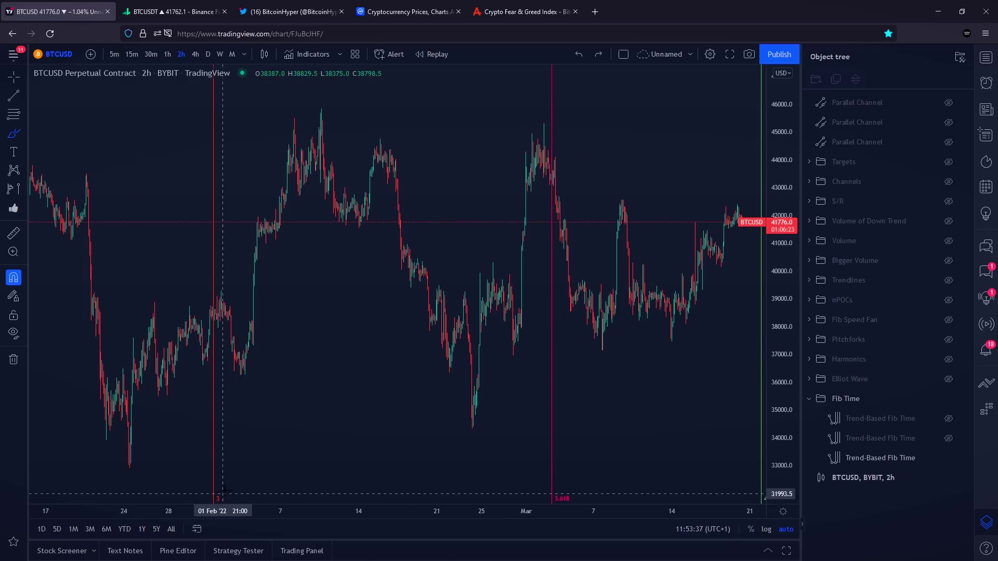
Circle the Fib time line labelled 3, brush the resistance level and the drop beside it, and undo all three marks
{"action": "left_click_drag", "start_coordinate": [223, 483], "coordinate": [197, 504]}
{"action": "scroll", "coordinate": [253, 308], "scroll_direction": "down", "scroll_amount": 1}
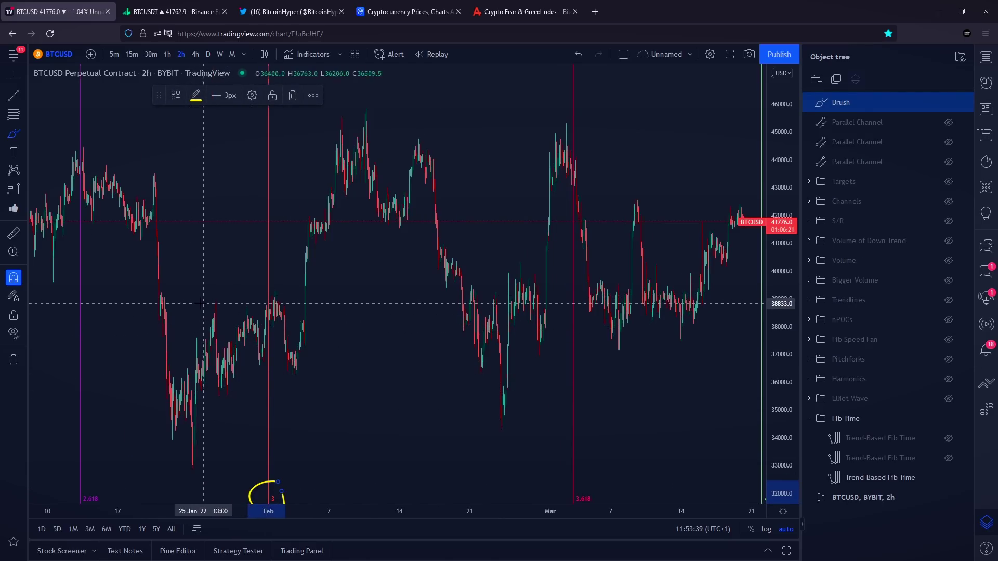
{"action": "mouse_move", "coordinate": [202, 303]}
{"action": "left_mouse_down"}
{"action": "mouse_move", "coordinate": [249, 299]}
{"action": "mouse_move", "coordinate": [290, 364]}
{"action": "left_mouse_up"}
{"action": "scroll", "coordinate": [293, 367], "scroll_direction": "down", "scroll_amount": 1}
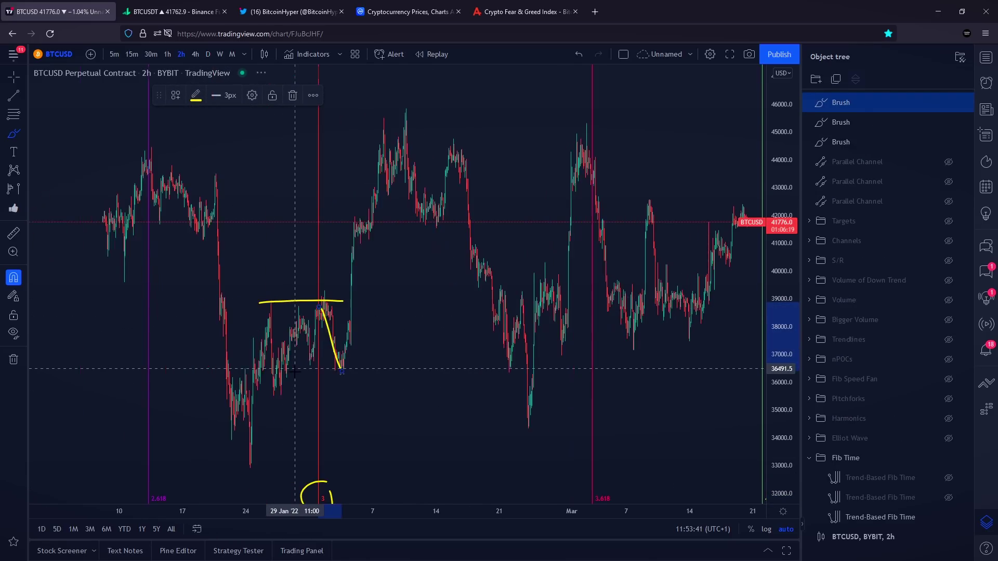
{"action": "key", "text": "ctrl+z"}
{"action": "key", "text": "ctrl+z"}
{"action": "key", "text": "ctrl+z"}
Circle the 2.618 Fib time line's label, brush the mid-January resistance, the swings beneath it and the following drop, and undo all marks
{"action": "left_click_drag", "start_coordinate": [169, 475], "coordinate": [127, 504]}
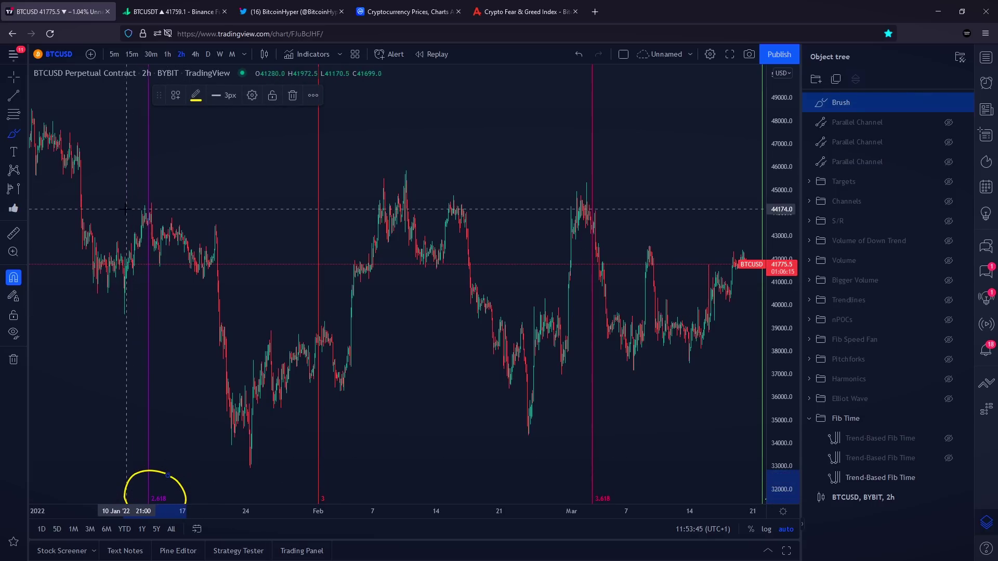
{"action": "mouse_move", "coordinate": [126, 209]}
{"action": "left_mouse_down"}
{"action": "mouse_move", "coordinate": [207, 215]}
{"action": "mouse_move", "coordinate": [151, 229]}
{"action": "mouse_move", "coordinate": [219, 255]}
{"action": "left_mouse_up"}
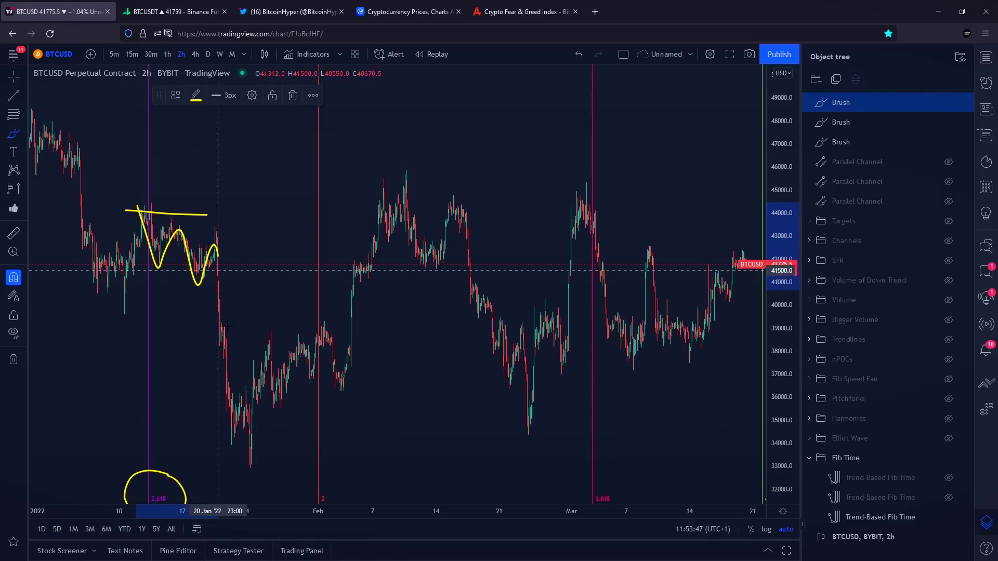
{"action": "left_click_drag", "start_coordinate": [227, 326], "coordinate": [248, 506]}
{"action": "key", "text": "ctrl+z"}
{"action": "key", "text": "ctrl+z"}
{"action": "key", "text": "ctrl+z"}
{"action": "key", "text": "ctrl+z"}
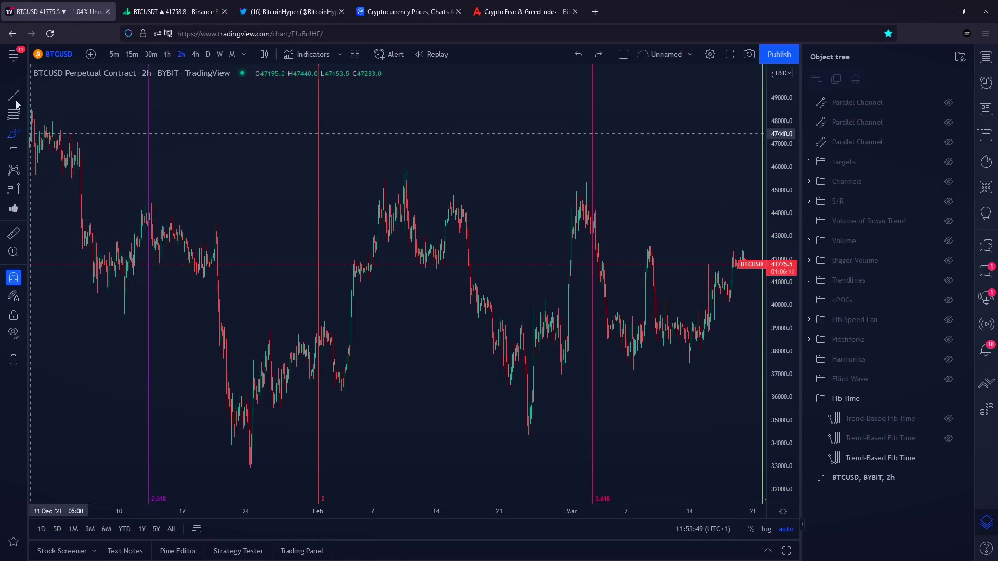
Circle the latest candles up to the Fib time line labelled 4 with the brush, and undo the mark
{"action": "left_click_drag", "start_coordinate": [453, 219], "coordinate": [355, 212]}
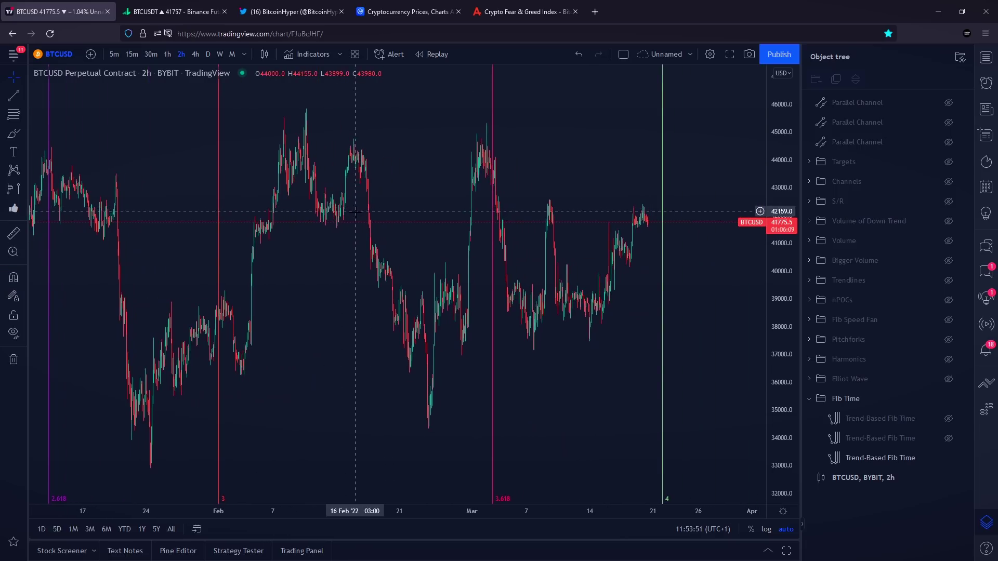
{"action": "scroll", "coordinate": [462, 240], "scroll_direction": "up", "scroll_amount": 7}
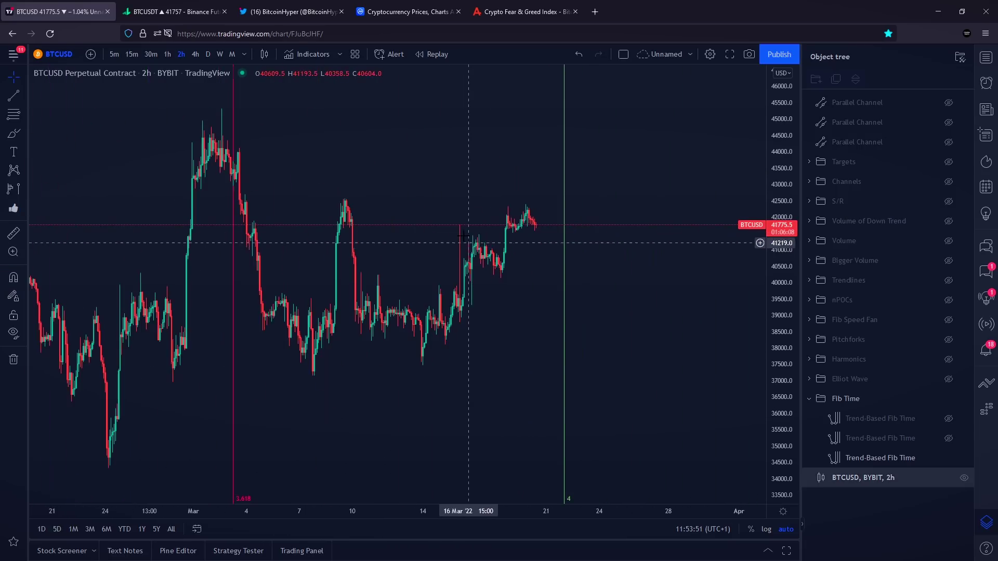
{"action": "left_click", "coordinate": [13, 133]}
{"action": "scroll", "coordinate": [364, 208], "scroll_direction": "up", "scroll_amount": 2}
{"action": "mouse_move", "coordinate": [503, 236]}
{"action": "left_mouse_down"}
{"action": "mouse_move", "coordinate": [401, 262]}
{"action": "mouse_move", "coordinate": [486, 237]}
{"action": "left_mouse_up"}
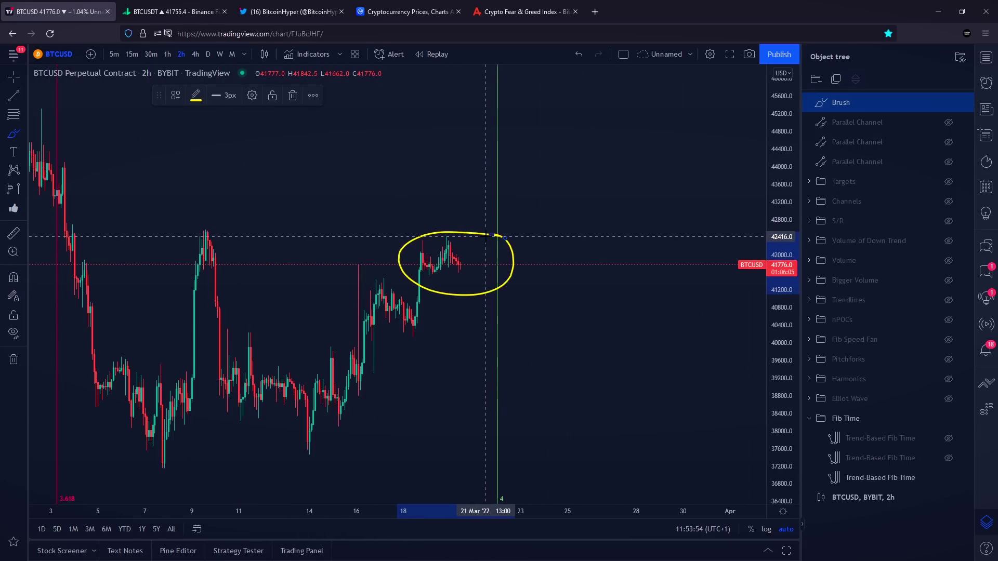
{"action": "key", "text": "ctrl+z"}
Circle the area where Fib time line 4 crosses the recent highs, and delete the circle
{"action": "scroll", "coordinate": [420, 245], "scroll_direction": "up", "scroll_amount": 2}
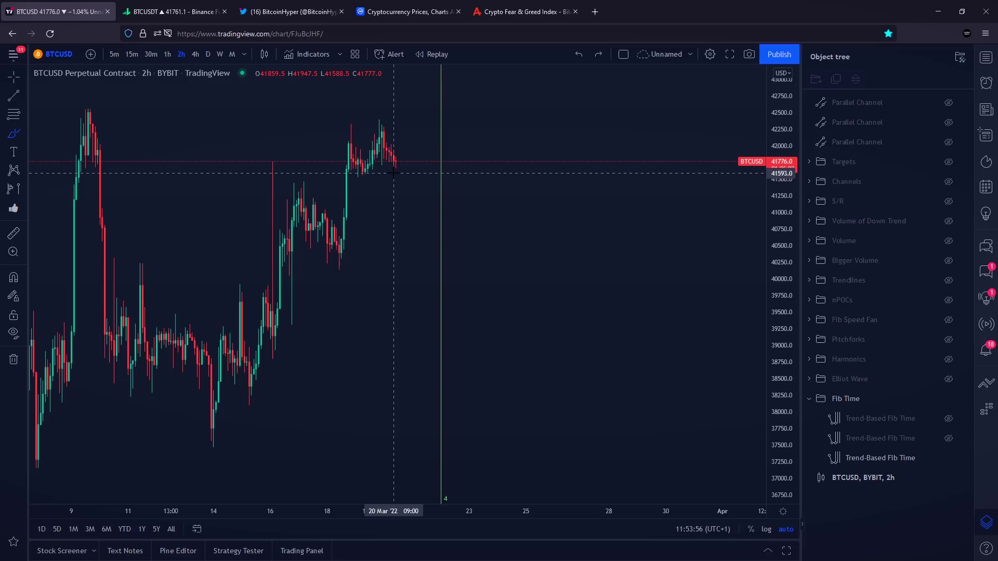
{"action": "left_click_drag", "start_coordinate": [452, 117], "coordinate": [424, 119]}
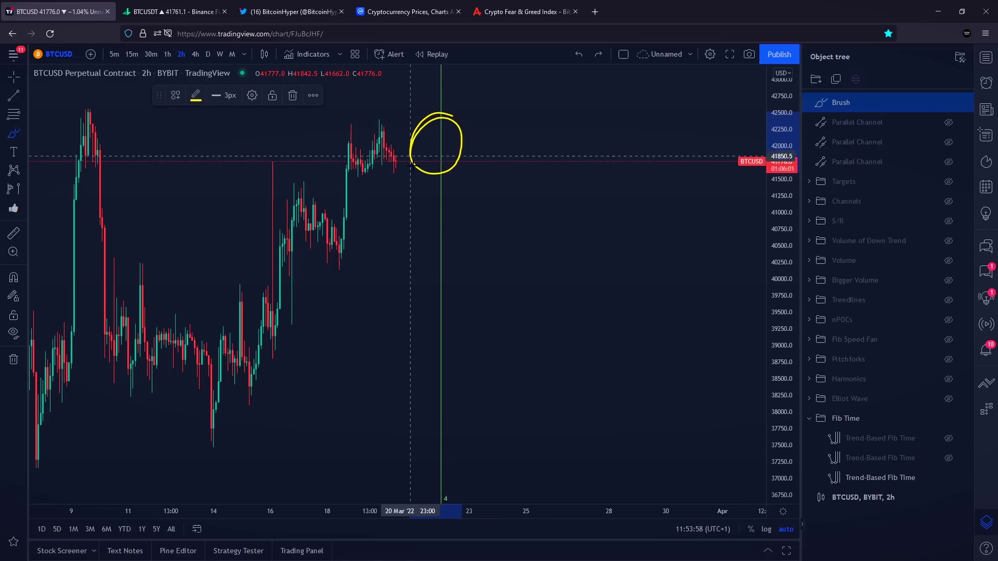
{"action": "key", "text": "Delete"}
Show the S/R levels, brush a rise-then-drop path across Fib time line 4, circle it, and undo both marks
{"action": "left_click", "coordinate": [949, 201]}
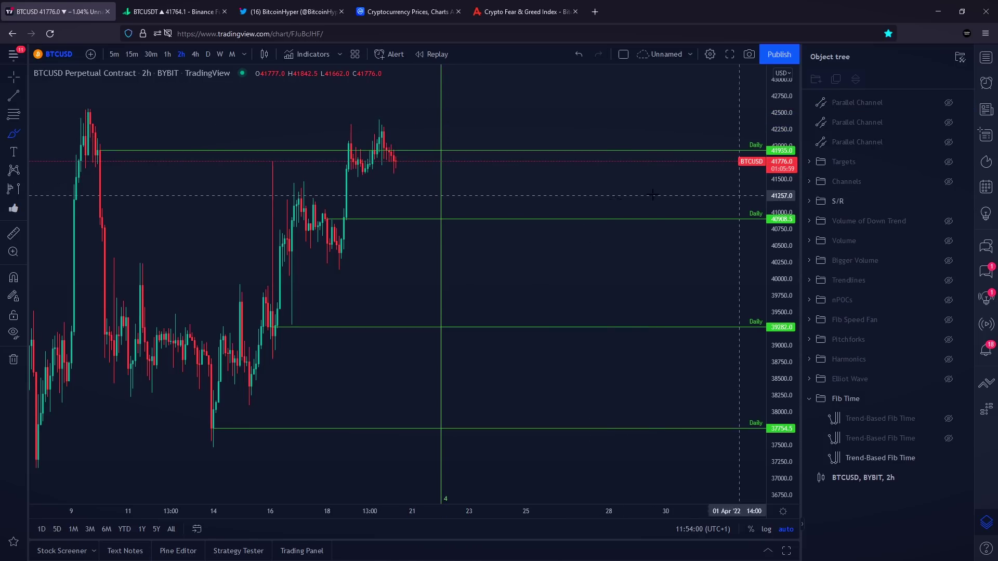
{"action": "mouse_move", "coordinate": [460, 127]}
{"action": "left_mouse_down"}
{"action": "mouse_move", "coordinate": [425, 175]}
{"action": "mouse_move", "coordinate": [446, 114]}
{"action": "mouse_move", "coordinate": [511, 269]}
{"action": "left_mouse_up"}
{"action": "key", "text": "ctrl+z"}
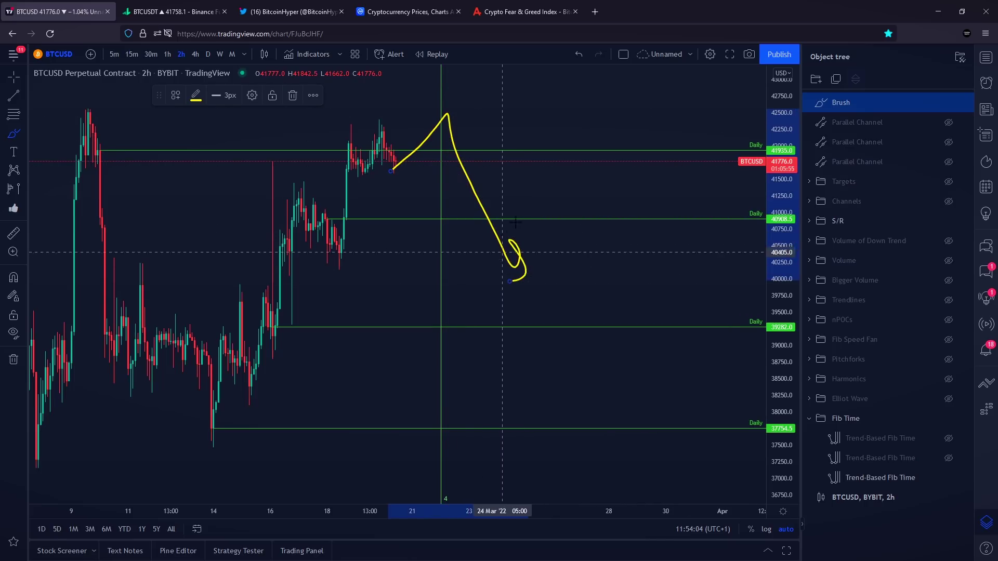
{"action": "mouse_move", "coordinate": [546, 91]}
{"action": "left_mouse_down"}
{"action": "mouse_move", "coordinate": [319, 223]}
{"action": "mouse_move", "coordinate": [517, 97]}
{"action": "left_mouse_up"}
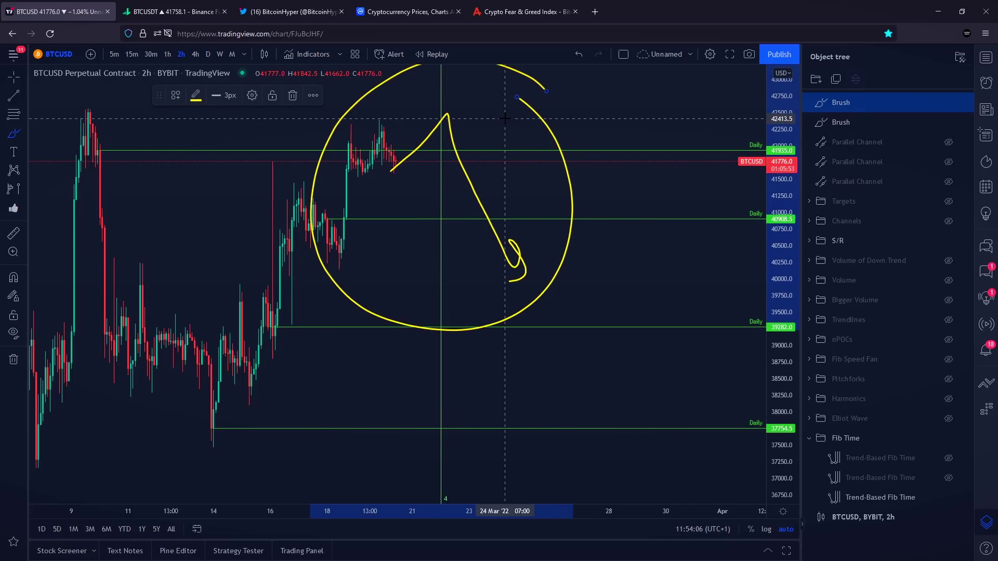
{"action": "key", "text": "ctrl+z"}
{"action": "key", "text": "ctrl+z"}
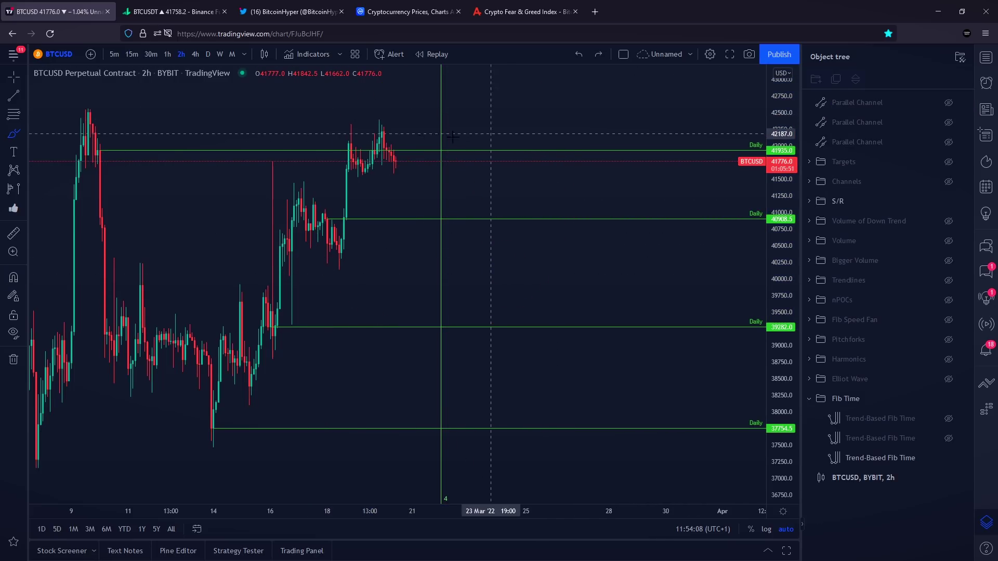
Brush a short upward move from the latest candle towards Fib time line 4 twice, undoing each attempt
{"action": "scroll", "coordinate": [380, 243], "scroll_direction": "up", "scroll_amount": 3}
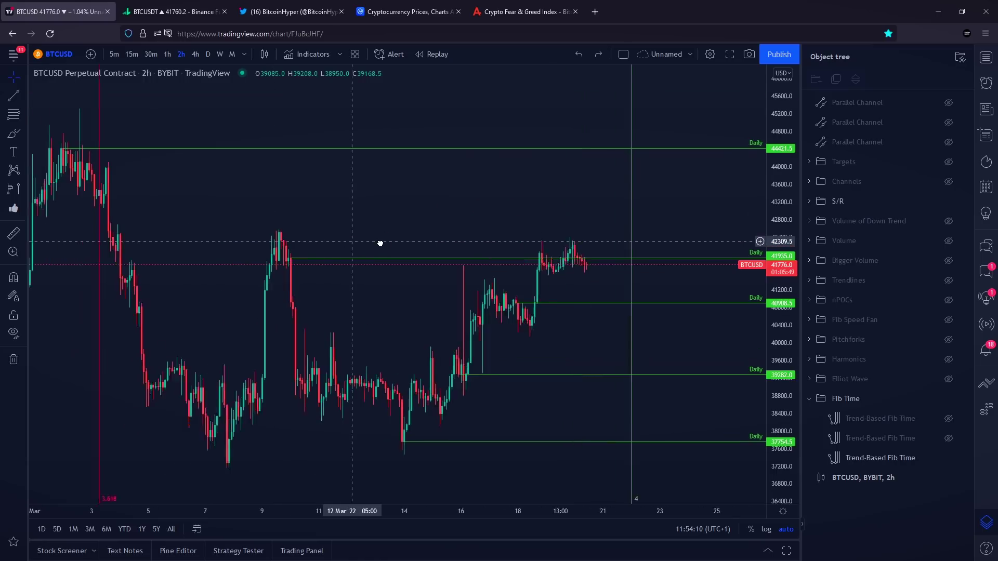
{"action": "scroll", "coordinate": [333, 246], "scroll_direction": "up", "scroll_amount": 2}
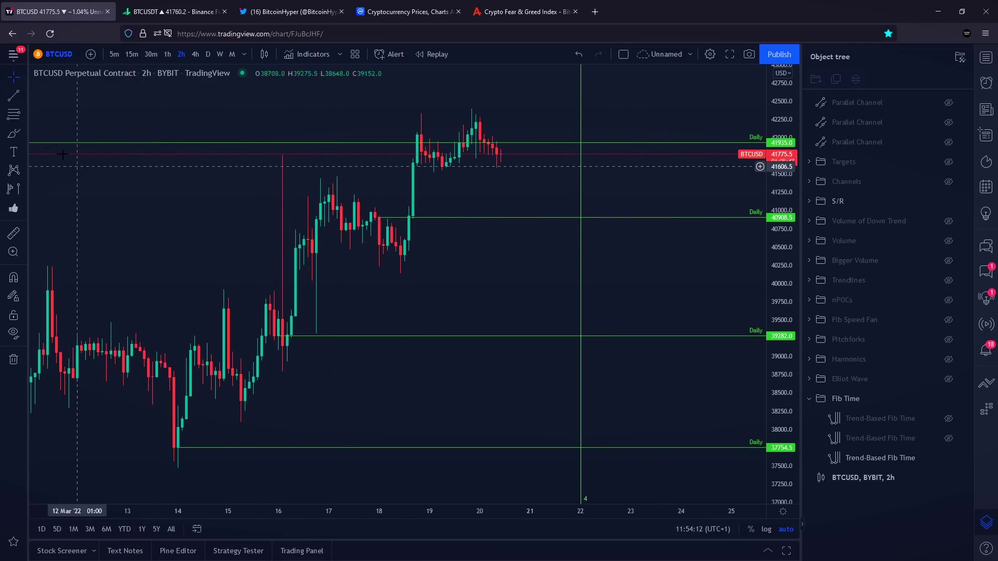
{"action": "left_click", "coordinate": [12, 134]}
{"action": "mouse_move", "coordinate": [495, 158]}
{"action": "left_mouse_down"}
{"action": "mouse_move", "coordinate": [509, 156]}
{"action": "mouse_move", "coordinate": [528, 124]}
{"action": "left_mouse_up"}
{"action": "scroll", "coordinate": [528, 124], "scroll_direction": "down", "scroll_amount": 2}
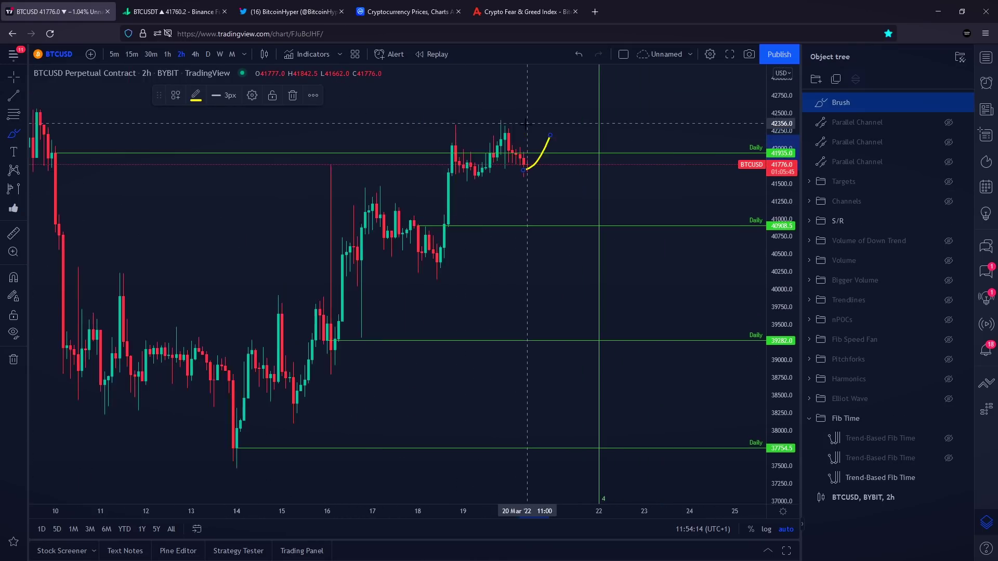
{"action": "key", "text": "ctrl+z"}
{"action": "scroll", "coordinate": [515, 150], "scroll_direction": "down", "scroll_amount": 1}
{"action": "mouse_move", "coordinate": [568, 160]}
{"action": "left_mouse_down"}
{"action": "mouse_move", "coordinate": [607, 100]}
{"action": "mouse_move", "coordinate": [535, 107]}
{"action": "mouse_move", "coordinate": [517, 186]}
{"action": "mouse_move", "coordinate": [604, 139]}
{"action": "mouse_move", "coordinate": [598, 123]}
{"action": "left_mouse_up"}
{"action": "key", "text": "ctrl+z"}
{"action": "key", "text": "ctrl+z"}
Brush a level line across the 9 March top and undo it
{"action": "mouse_move", "coordinate": [187, 93]}
{"action": "left_mouse_down"}
{"action": "mouse_move", "coordinate": [156, 99]}
{"action": "mouse_move", "coordinate": [204, 112]}
{"action": "mouse_move", "coordinate": [193, 97]}
{"action": "left_mouse_up"}
{"action": "scroll", "coordinate": [275, 166], "scroll_direction": "down", "scroll_amount": 3}
{"action": "key", "text": "ctrl+z"}
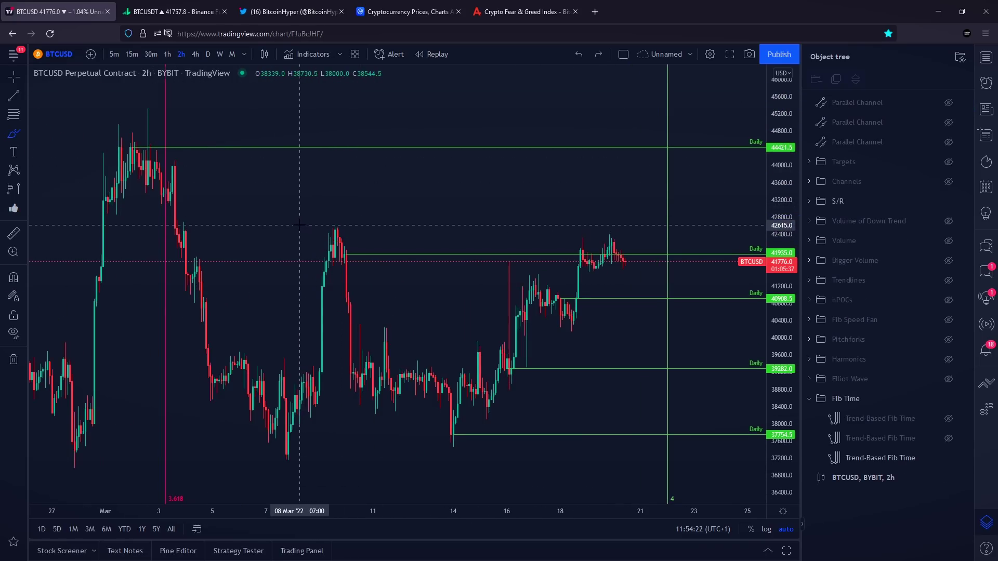
{"action": "left_click_drag", "start_coordinate": [299, 224], "coordinate": [363, 224]}
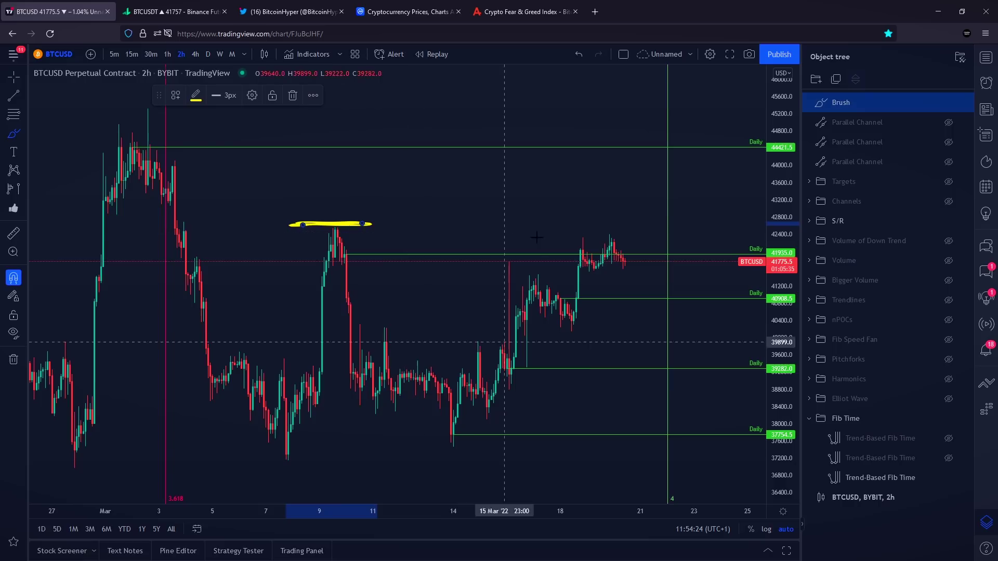
{"action": "key", "text": "ctrl+z"}
Brush a rise and reversal at Fib time line 4, the 9 March resistance, a drop arrow and a surrounding circle, undoing all marks
{"action": "left_click_drag", "start_coordinate": [620, 259], "coordinate": [656, 241]}
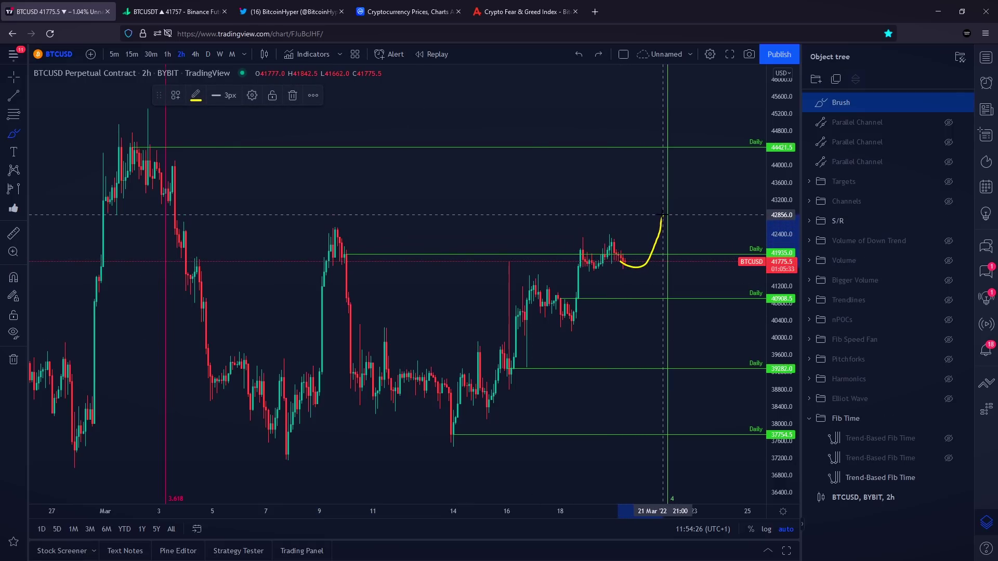
{"action": "left_click_drag", "start_coordinate": [676, 212], "coordinate": [654, 214]}
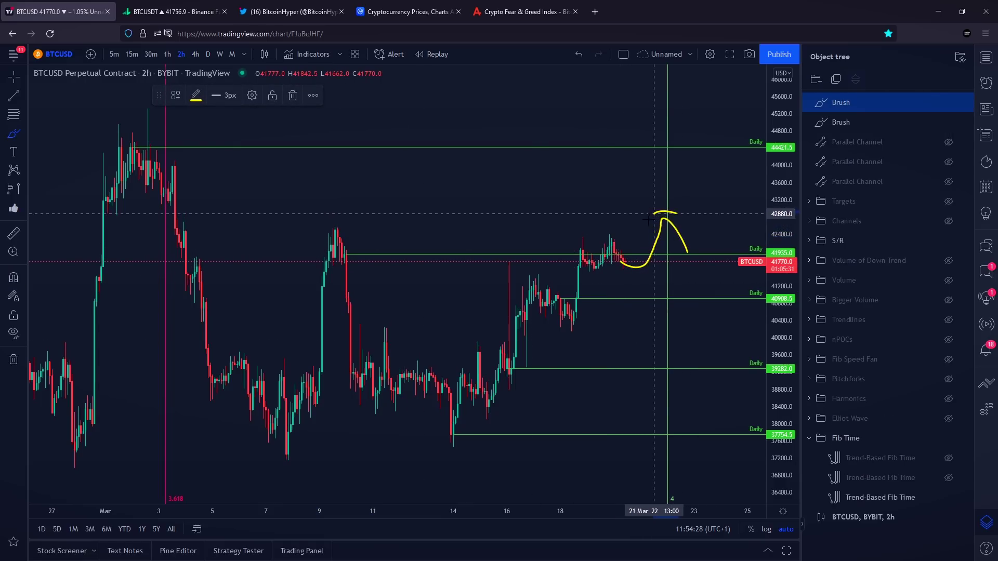
{"action": "left_click_drag", "start_coordinate": [309, 223], "coordinate": [382, 224]}
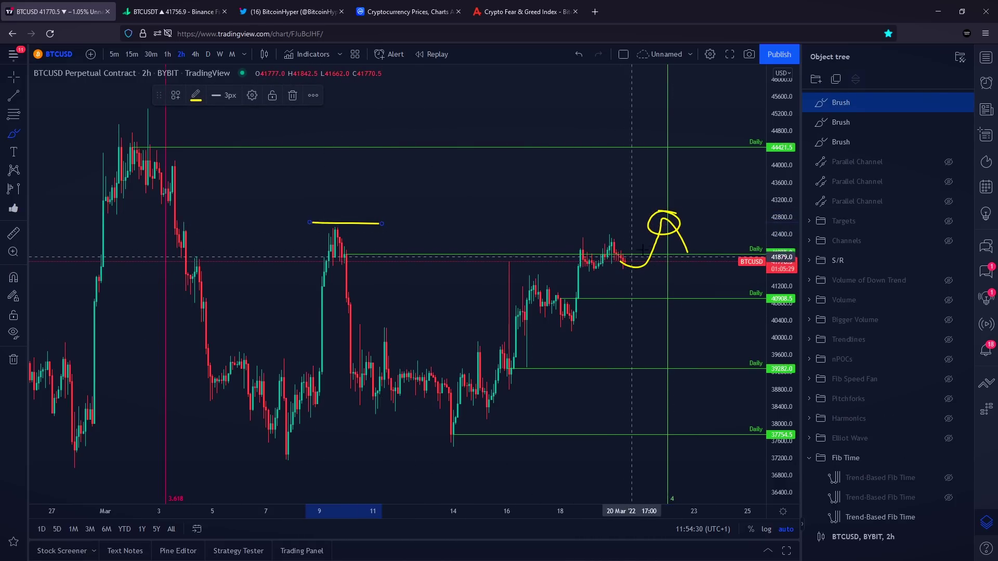
{"action": "scroll", "coordinate": [652, 235], "scroll_direction": "up", "scroll_amount": 2}
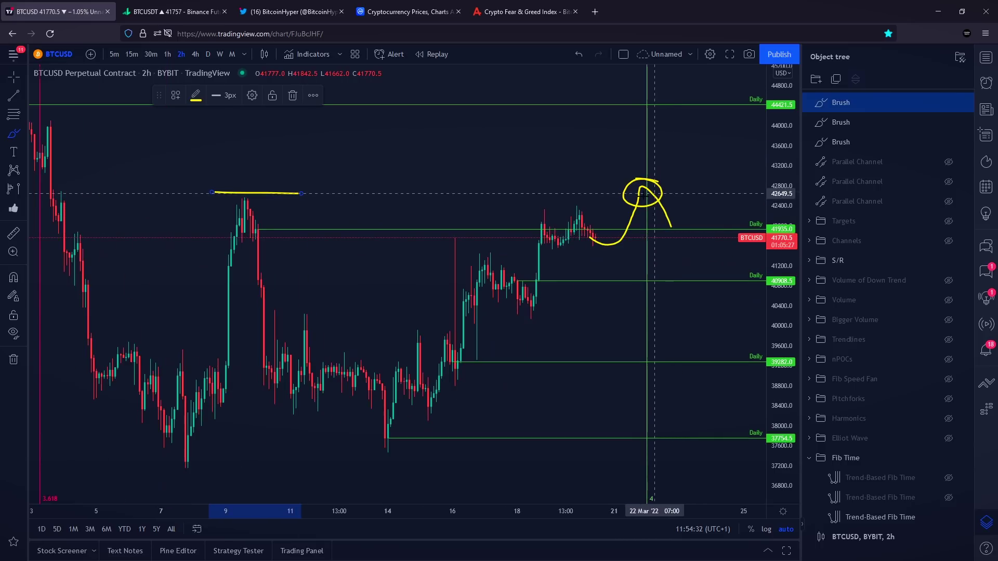
{"action": "left_click_drag", "start_coordinate": [646, 187], "coordinate": [708, 279]}
{"action": "left_click_drag", "start_coordinate": [707, 173], "coordinate": [684, 196]}
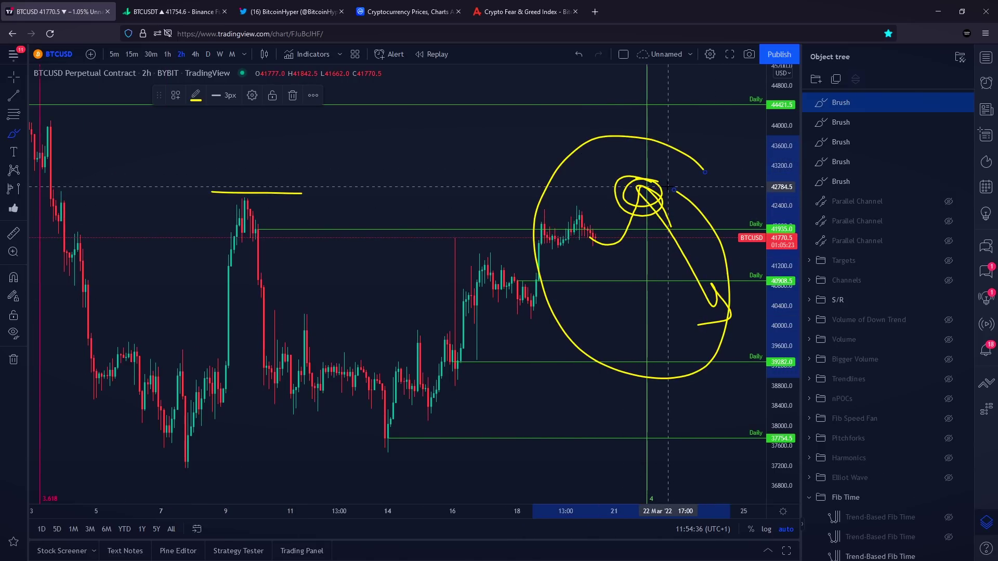
{"action": "key", "text": "ctrl+z"}
{"action": "key", "text": "ctrl+z"}
{"action": "key", "text": "ctrl+z"}
{"action": "key", "text": "ctrl+z"}
{"action": "key", "text": "ctrl+z"}
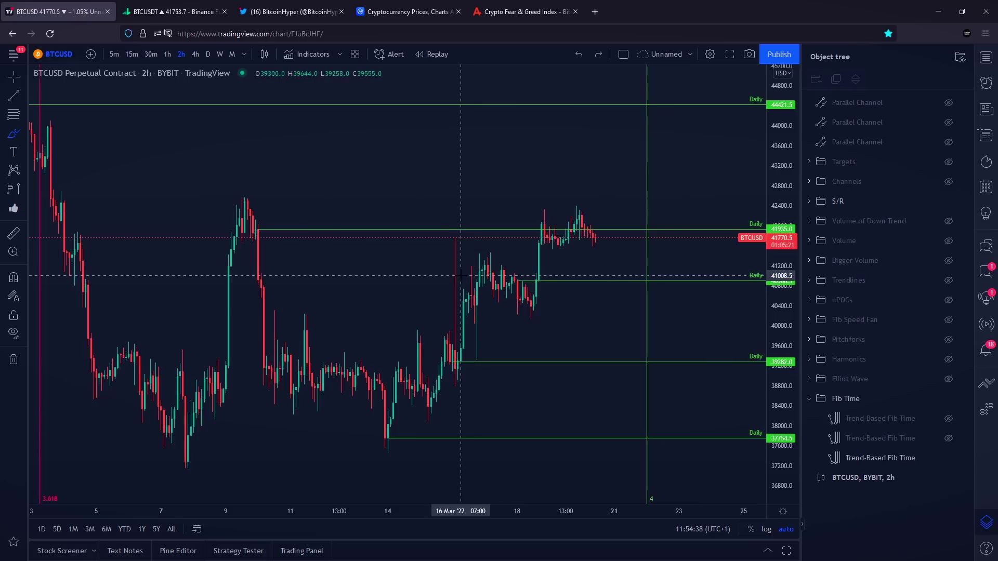
Hide the S/R levels and switch the chart to the 1h timeframe
{"action": "scroll", "coordinate": [460, 275], "scroll_direction": "up", "scroll_amount": 5}
{"action": "left_click", "coordinate": [952, 203]}
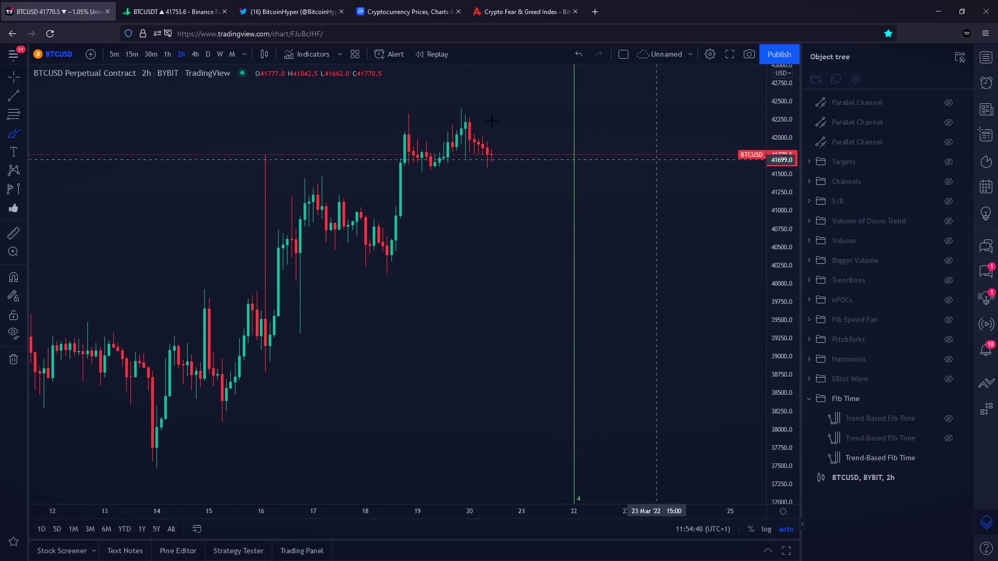
{"action": "left_click", "coordinate": [167, 54]}
{"action": "scroll", "coordinate": [245, 197], "scroll_direction": "down", "scroll_amount": 3}
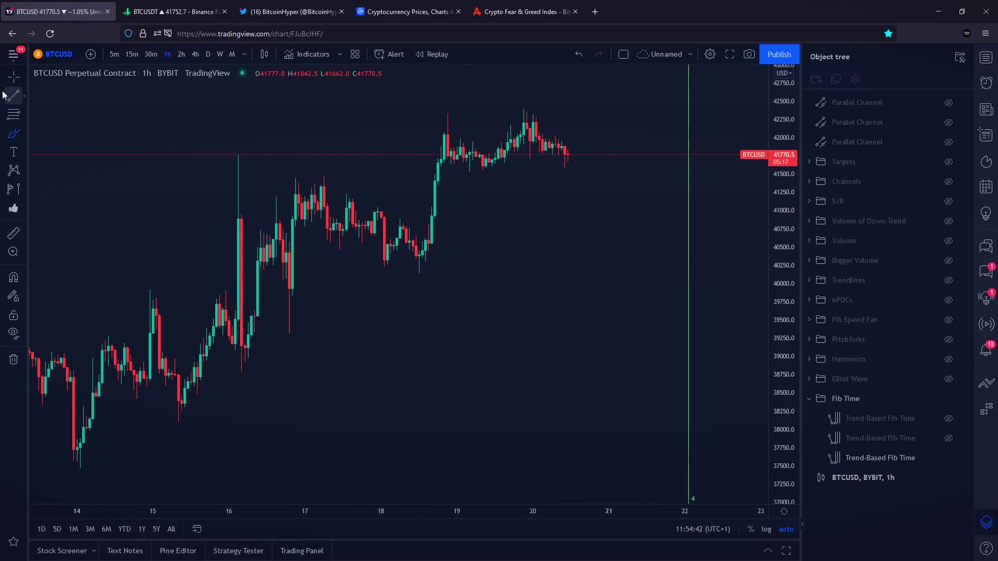
With the magnet on, draw a parallel channel from the 16 March high at 41441 through the 18 March high at 42331, down to the 18 March low
{"action": "left_click", "coordinate": [24, 97]}
{"action": "left_click", "coordinate": [69, 285]}
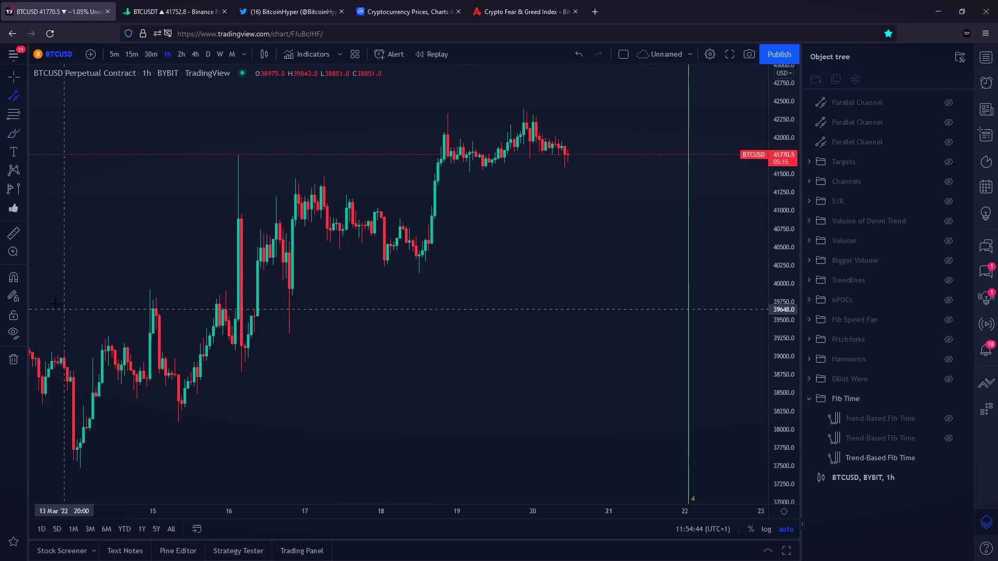
{"action": "left_click", "coordinate": [13, 277]}
{"action": "left_click", "coordinate": [296, 178]}
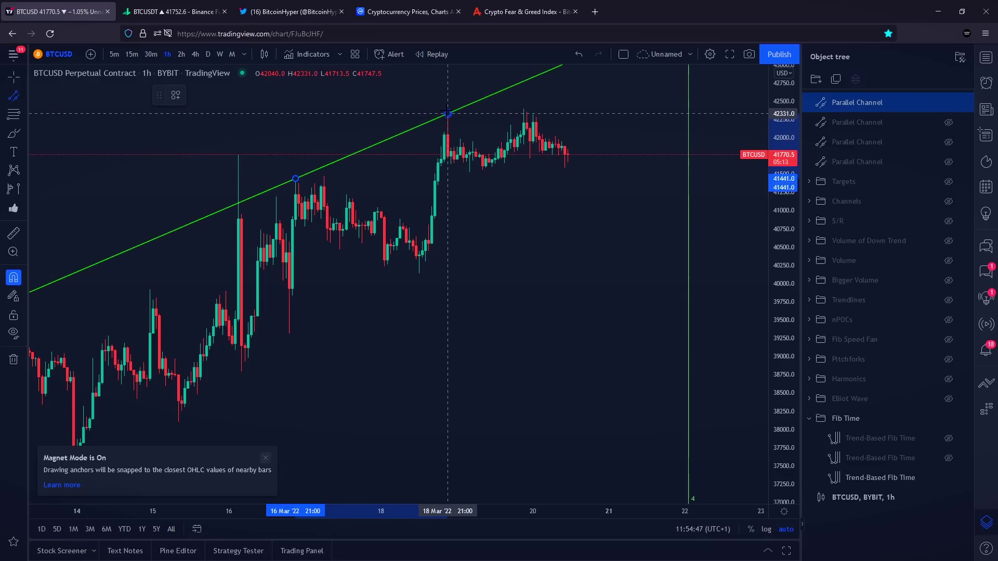
{"action": "left_click", "coordinate": [447, 112]}
{"action": "left_click", "coordinate": [420, 273]}
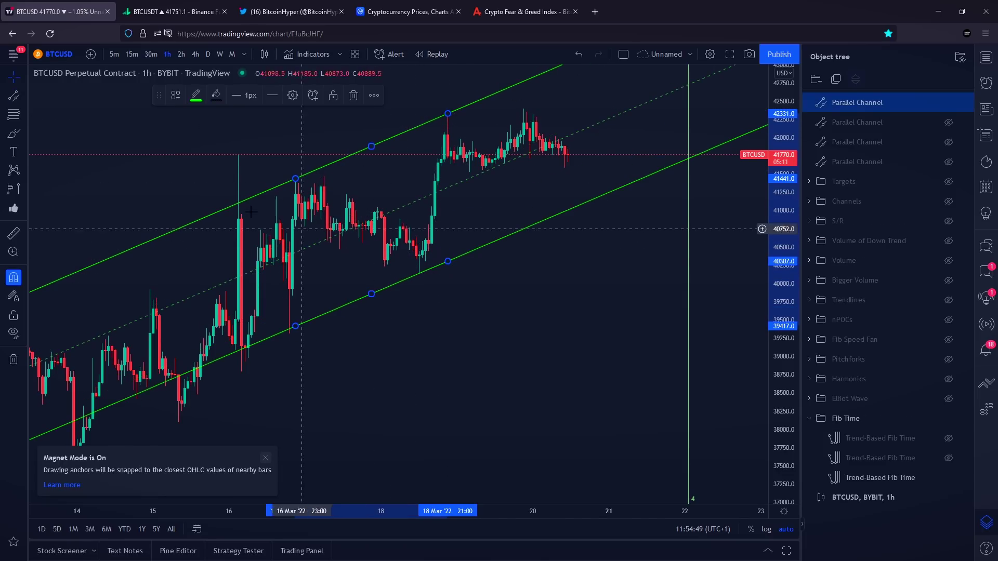
Brush the rising swings inside the channel and a projected breakdown below it, circle the target area, and undo both marks
{"action": "left_click", "coordinate": [18, 135]}
{"action": "mouse_move", "coordinate": [265, 338]}
{"action": "left_mouse_down"}
{"action": "mouse_move", "coordinate": [268, 312]}
{"action": "mouse_move", "coordinate": [356, 267]}
{"action": "mouse_move", "coordinate": [455, 127]}
{"action": "mouse_move", "coordinate": [536, 92]}
{"action": "left_mouse_up"}
{"action": "mouse_move", "coordinate": [596, 123]}
{"action": "left_mouse_down"}
{"action": "mouse_move", "coordinate": [644, 223]}
{"action": "mouse_move", "coordinate": [699, 206]}
{"action": "left_mouse_up"}
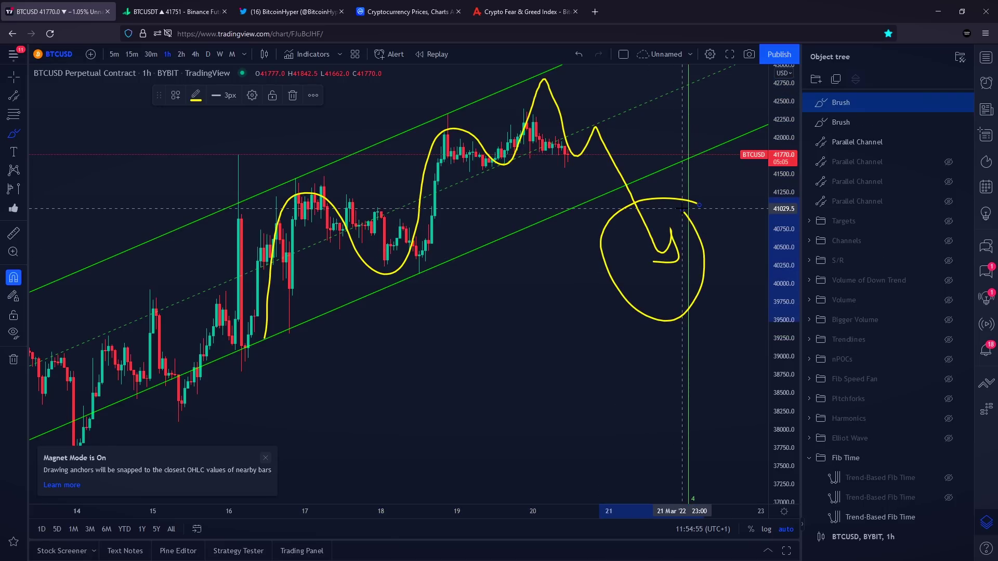
{"action": "key", "text": "ctrl+z"}
{"action": "key", "text": "ctrl+z"}
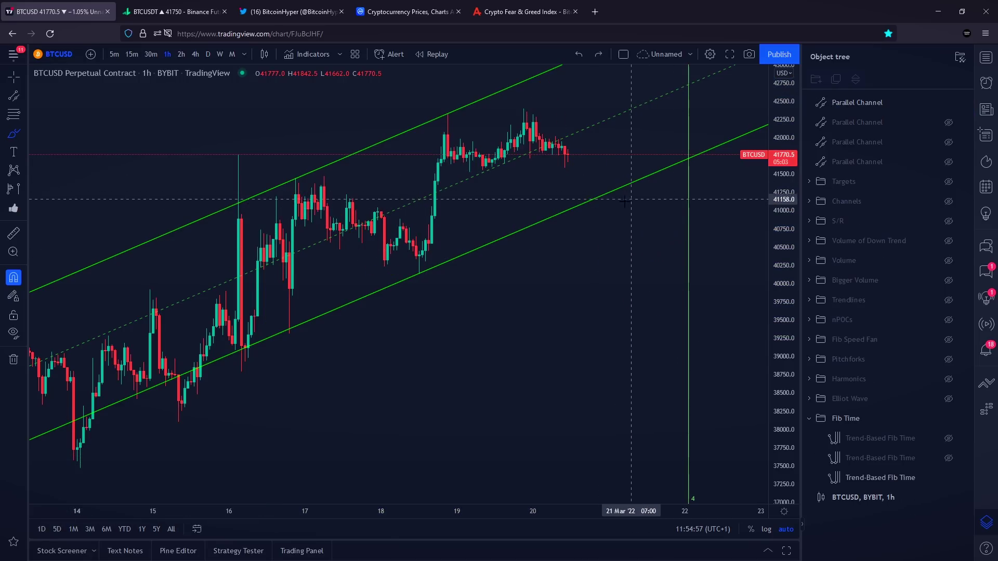
Circle the channel's lower line just ahead of price, brush along that line from the 18 March low, and undo both marks
{"action": "mouse_move", "coordinate": [629, 169]}
{"action": "left_mouse_down"}
{"action": "mouse_move", "coordinate": [598, 213]}
{"action": "mouse_move", "coordinate": [591, 177]}
{"action": "left_mouse_up"}
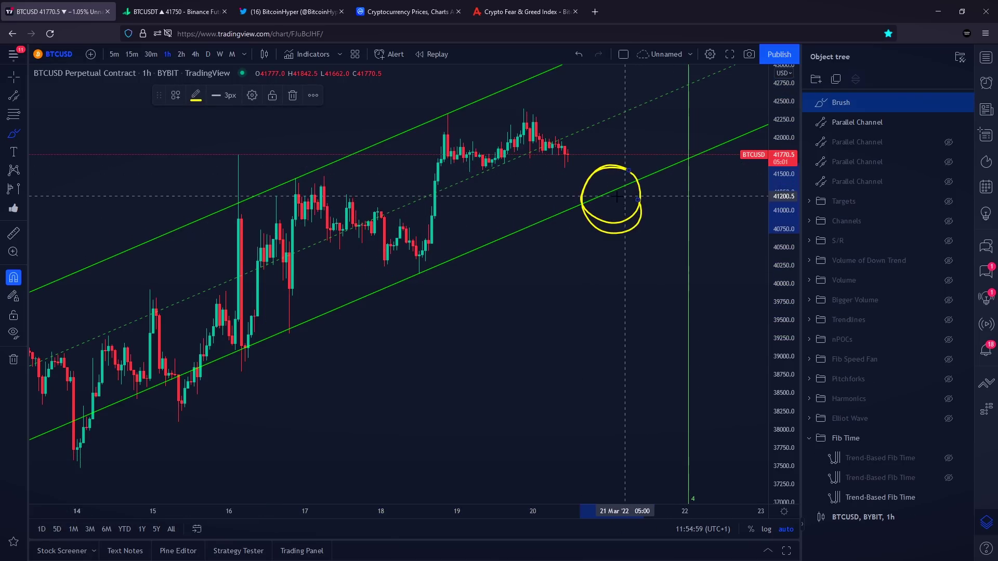
{"action": "key", "text": "ctrl+z"}
{"action": "mouse_move", "coordinate": [406, 276]}
{"action": "left_mouse_down"}
{"action": "mouse_move", "coordinate": [460, 125]}
{"action": "mouse_move", "coordinate": [536, 114]}
{"action": "mouse_move", "coordinate": [606, 205]}
{"action": "mouse_move", "coordinate": [628, 209]}
{"action": "left_mouse_up"}
{"action": "key", "text": "ctrl+z"}
Add the Volume indicator to the chart
{"action": "left_click", "coordinate": [308, 54]}
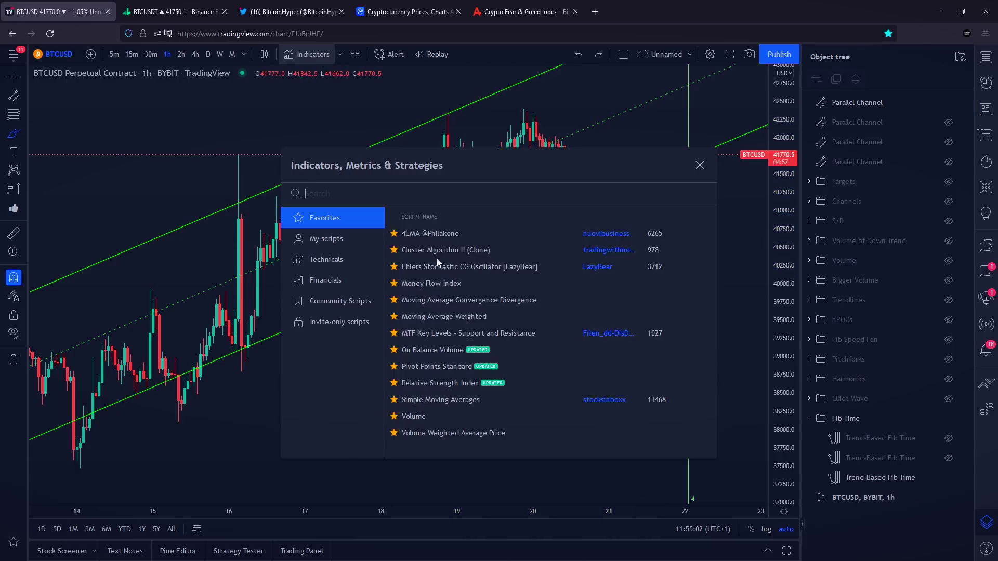
{"action": "left_click", "coordinate": [451, 419]}
{"action": "left_click", "coordinate": [700, 165]}
Circle the possible breakdown area on the channel's lower line and the latest volume bars, and undo both marks
{"action": "mouse_move", "coordinate": [616, 171]}
{"action": "left_mouse_down"}
{"action": "mouse_move", "coordinate": [575, 185]}
{"action": "mouse_move", "coordinate": [618, 173]}
{"action": "left_mouse_up"}
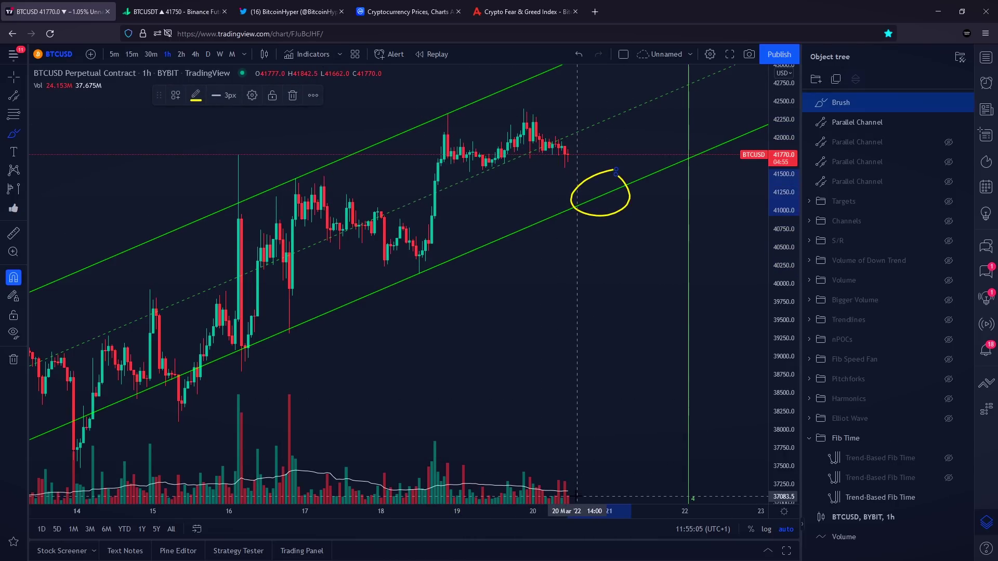
{"action": "mouse_move", "coordinate": [587, 454]}
{"action": "left_mouse_down"}
{"action": "mouse_move", "coordinate": [551, 484]}
{"action": "mouse_move", "coordinate": [586, 441]}
{"action": "left_mouse_up"}
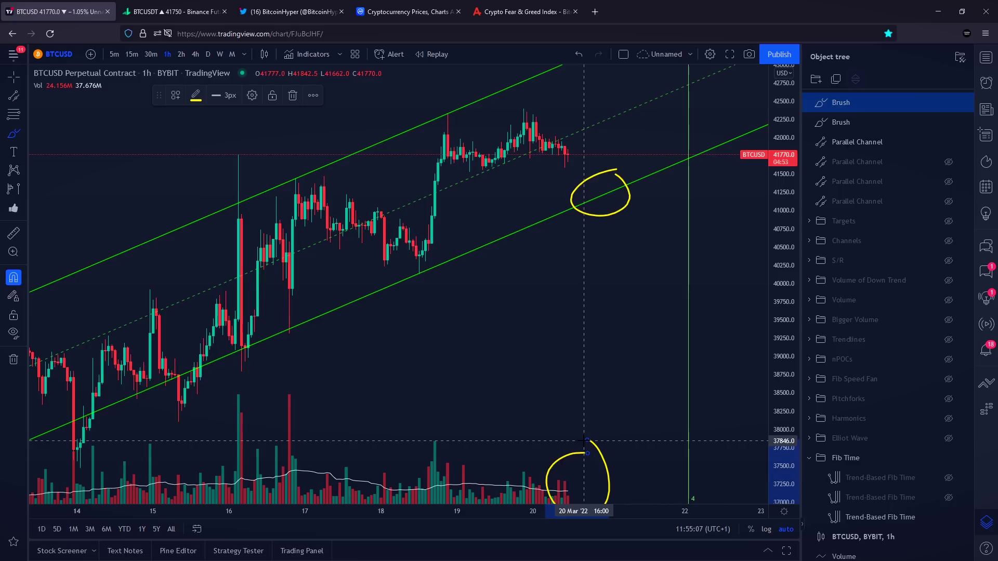
{"action": "key", "text": "ctrl+z"}
{"action": "key", "text": "ctrl+z"}
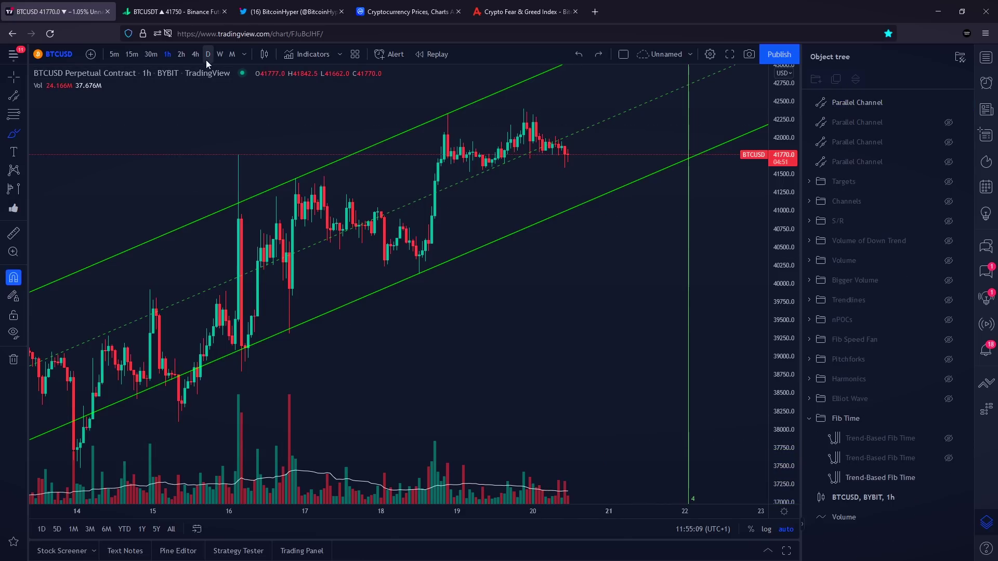
Switch the chart to the weekly timeframe and hide all drawings in the Fib Time folder
{"action": "left_click", "coordinate": [219, 53]}
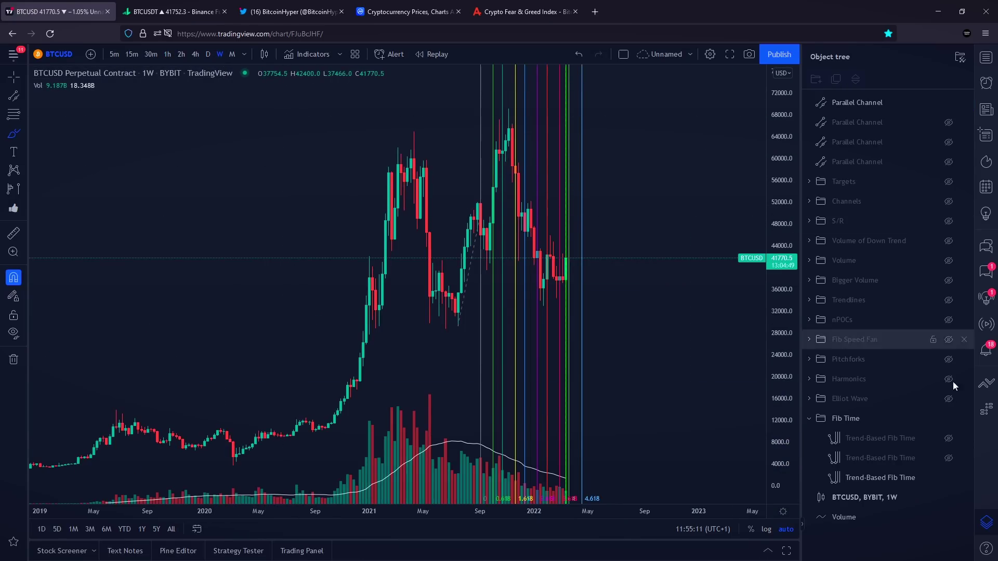
{"action": "left_click", "coordinate": [948, 418]}
{"action": "scroll", "coordinate": [202, 210], "scroll_direction": "up", "scroll_amount": 2}
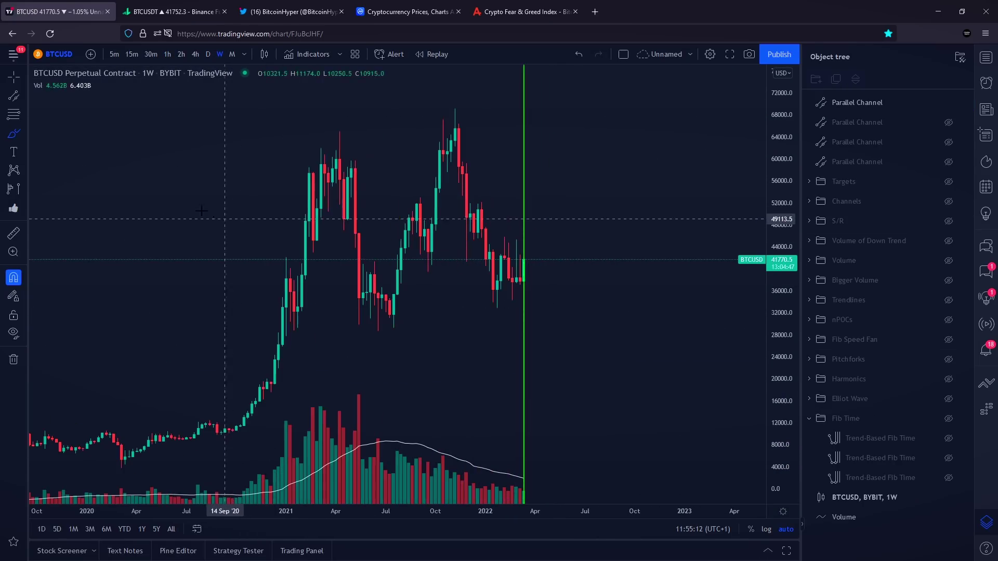
Place a thumbs-up icon over the weekly candles, enlarge it, reposition it, and delete it
{"action": "left_click", "coordinate": [14, 208]}
{"action": "left_click", "coordinate": [455, 289]}
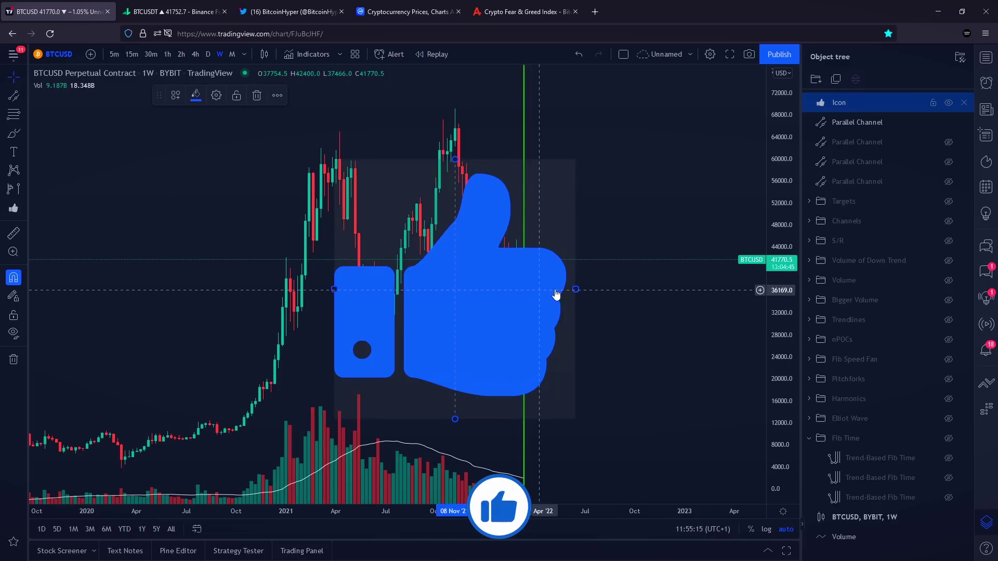
{"action": "left_click_drag", "start_coordinate": [574, 289], "coordinate": [675, 323]}
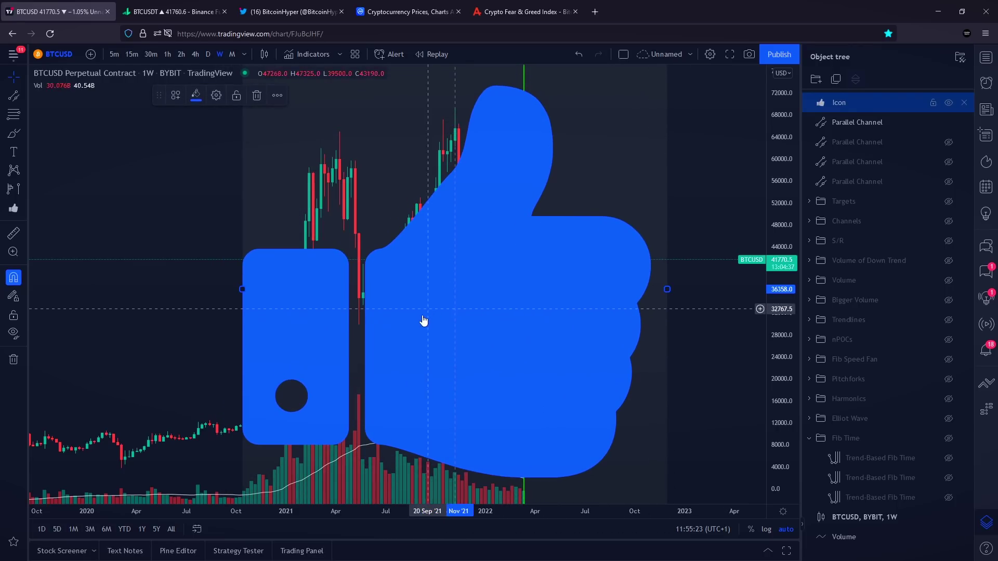
{"action": "left_click_drag", "start_coordinate": [424, 321], "coordinate": [378, 308]}
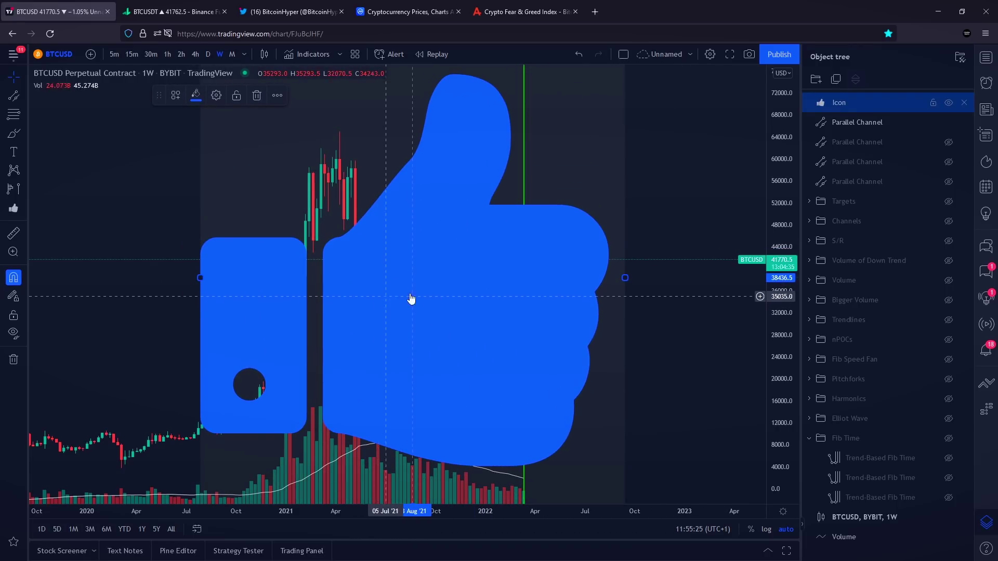
{"action": "key", "text": "Delete"}
Hide the last visible Parallel Channel and remove the Volume indicator from the chart
{"action": "left_click", "coordinate": [949, 104]}
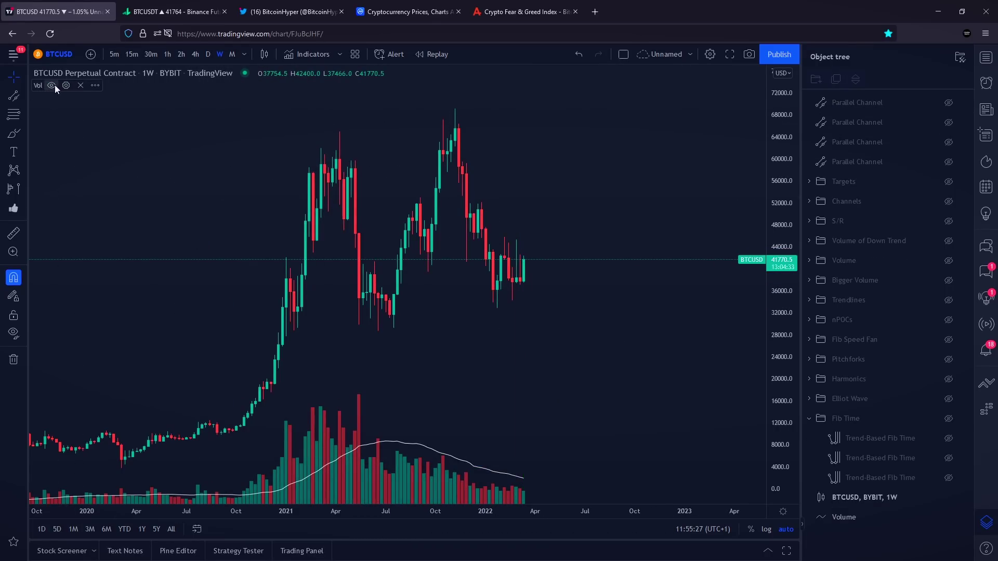
{"action": "left_click", "coordinate": [79, 85]}
{"action": "scroll", "coordinate": [225, 194], "scroll_direction": "up", "scroll_amount": 5}
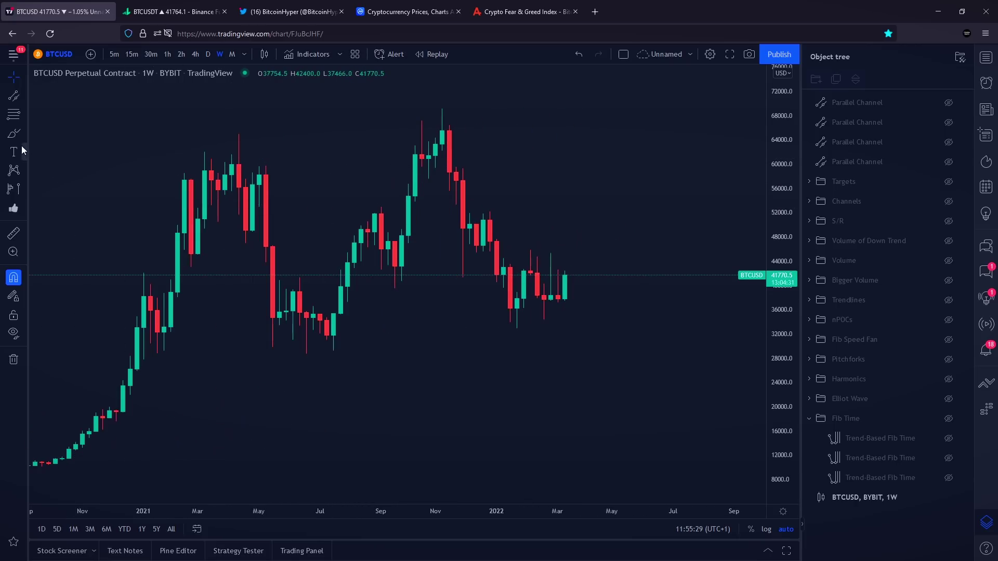
Brush a mark around the latest weekly candle and delete it
{"action": "scroll", "coordinate": [166, 210], "scroll_direction": "up", "scroll_amount": 3}
{"action": "mouse_move", "coordinate": [490, 337]}
{"action": "left_mouse_down"}
{"action": "mouse_move", "coordinate": [439, 367]}
{"action": "mouse_move", "coordinate": [486, 336]}
{"action": "left_mouse_up"}
{"action": "key", "text": "Delete"}
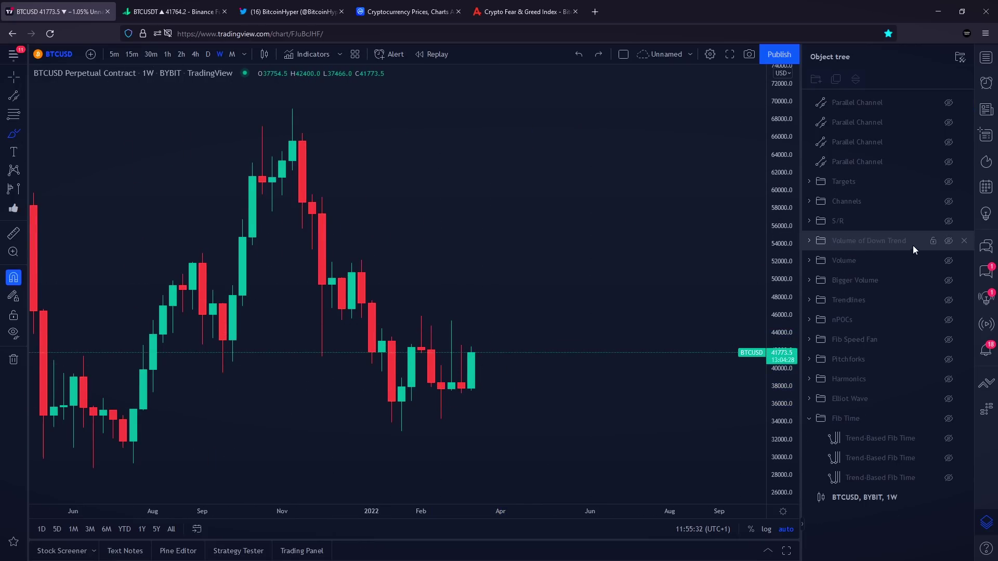
Show the S/R folder's levels, brush around the latest weekly candle, and delete the mark
{"action": "left_click", "coordinate": [949, 221]}
{"action": "scroll", "coordinate": [349, 230], "scroll_direction": "up", "scroll_amount": 3}
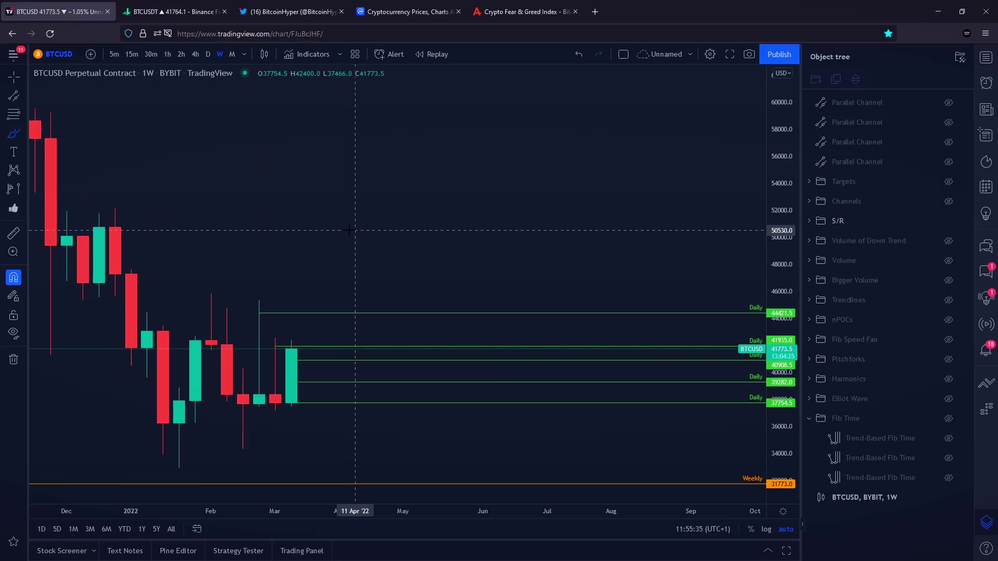
{"action": "scroll", "coordinate": [173, 199], "scroll_direction": "down", "scroll_amount": 2}
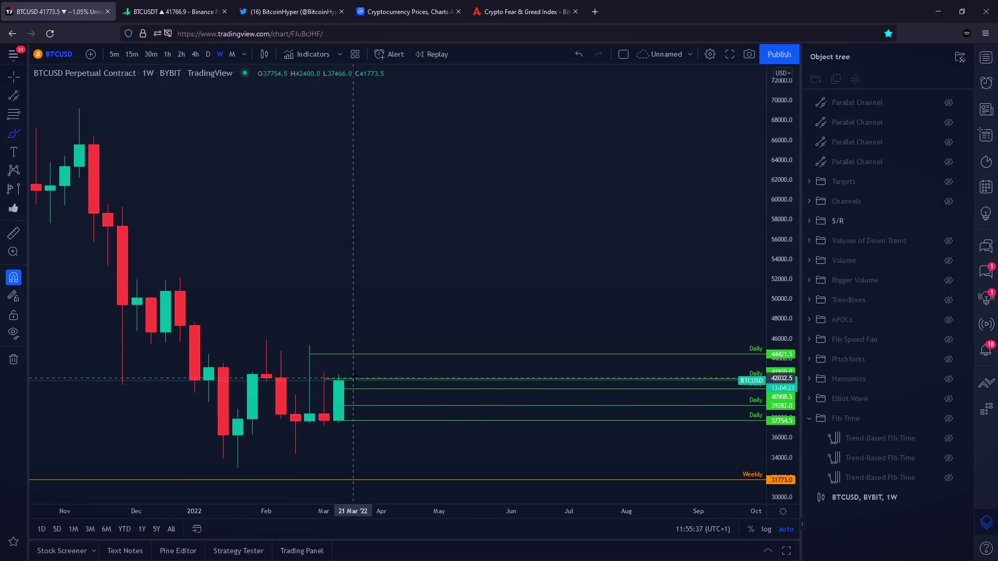
{"action": "left_click_drag", "start_coordinate": [352, 373], "coordinate": [309, 421]}
{"action": "key", "text": "Delete"}
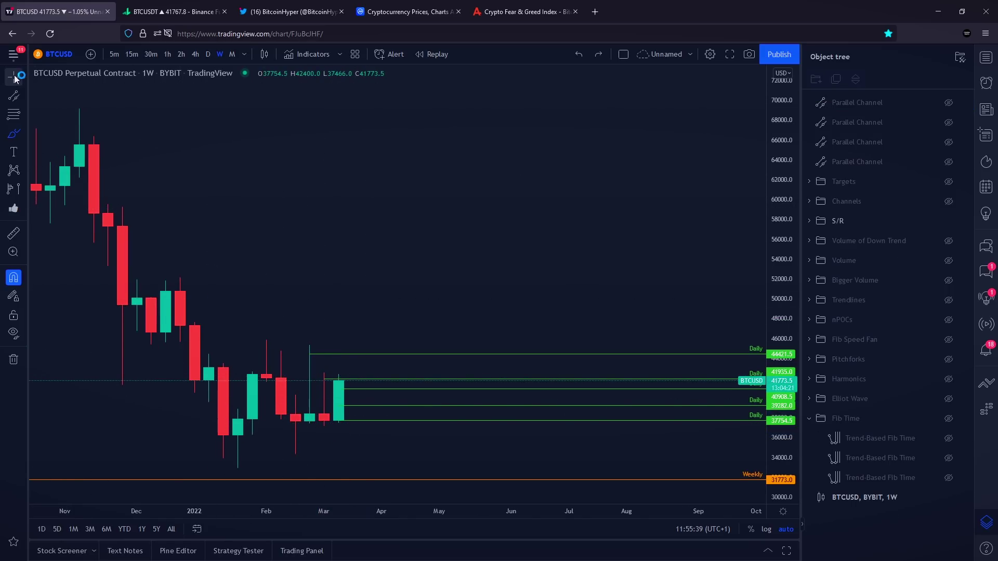
Apply the "2 Weekly" drawing template to the Daily level at the current weekly candle's open
{"action": "scroll", "coordinate": [411, 260], "scroll_direction": "up", "scroll_amount": 3}
{"action": "left_click_drag", "start_coordinate": [783, 465], "coordinate": [761, 368]}
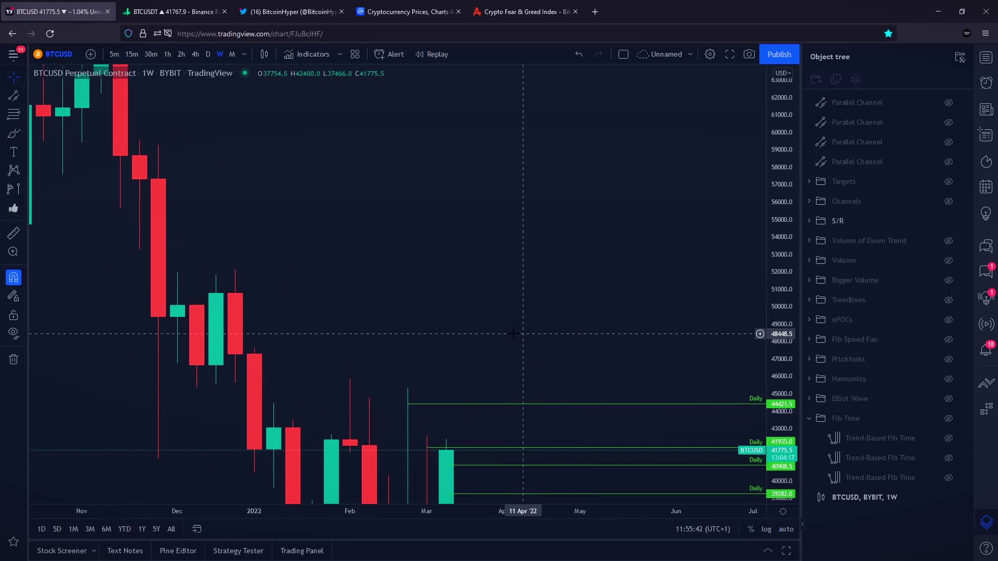
{"action": "left_click_drag", "start_coordinate": [523, 330], "coordinate": [547, 188]}
{"action": "left_click_drag", "start_coordinate": [780, 439], "coordinate": [780, 458]}
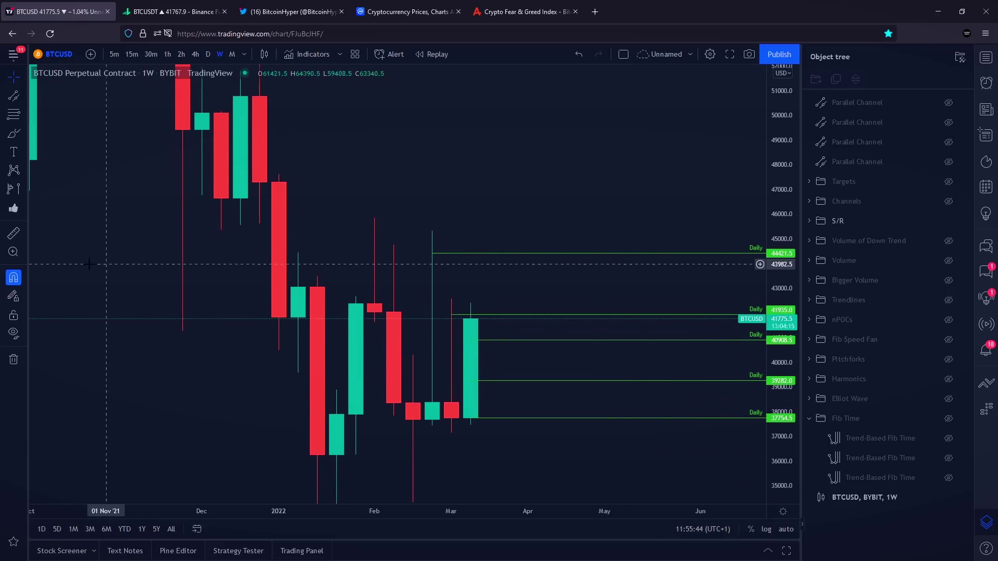
{"action": "left_click_drag", "start_coordinate": [464, 420], "coordinate": [466, 448]}
{"action": "left_click", "coordinate": [466, 419]}
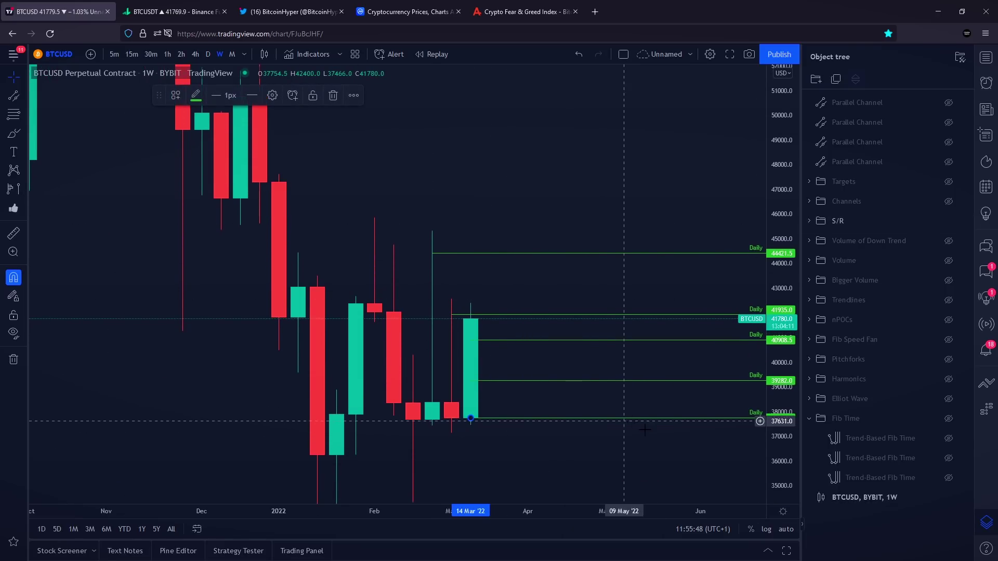
{"action": "left_click", "coordinate": [176, 96]}
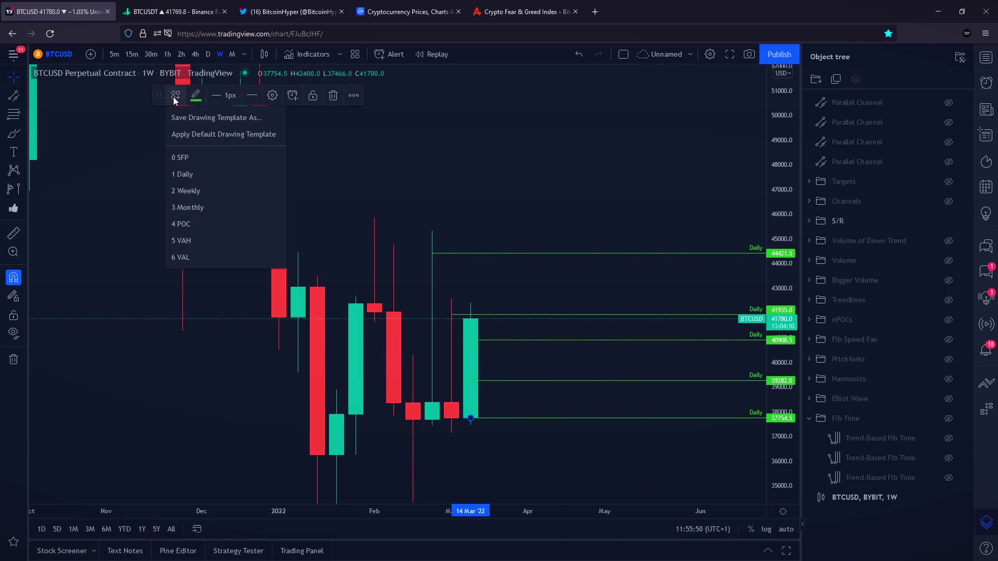
{"action": "left_click", "coordinate": [187, 191]}
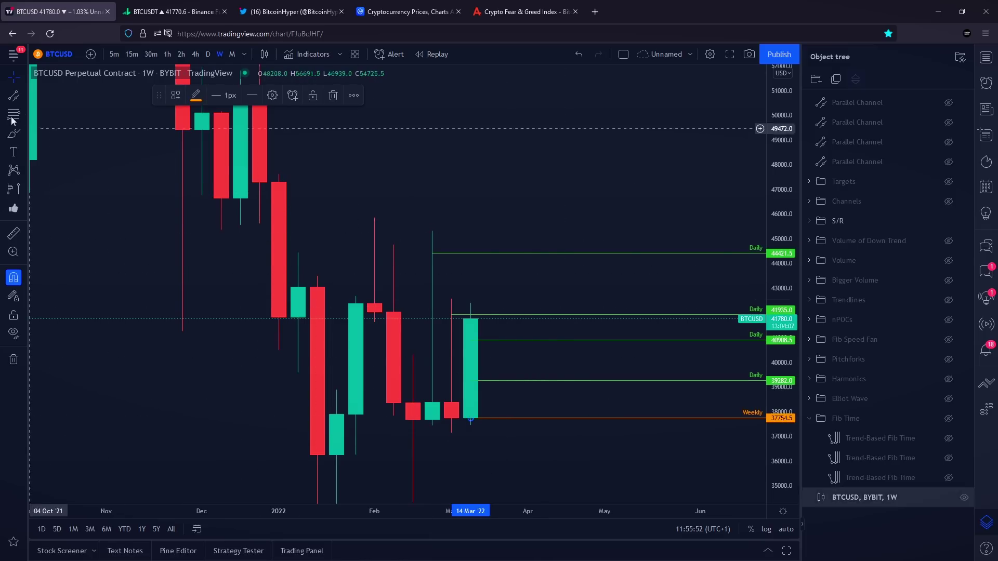
Brush a mark around the Weekly level at the current candle's open, and undo it
{"action": "left_click", "coordinate": [8, 136]}
{"action": "mouse_move", "coordinate": [564, 398]}
{"action": "left_mouse_down"}
{"action": "mouse_move", "coordinate": [481, 390]}
{"action": "mouse_move", "coordinate": [720, 444]}
{"action": "left_mouse_up"}
{"action": "key", "text": "ctrl+z"}
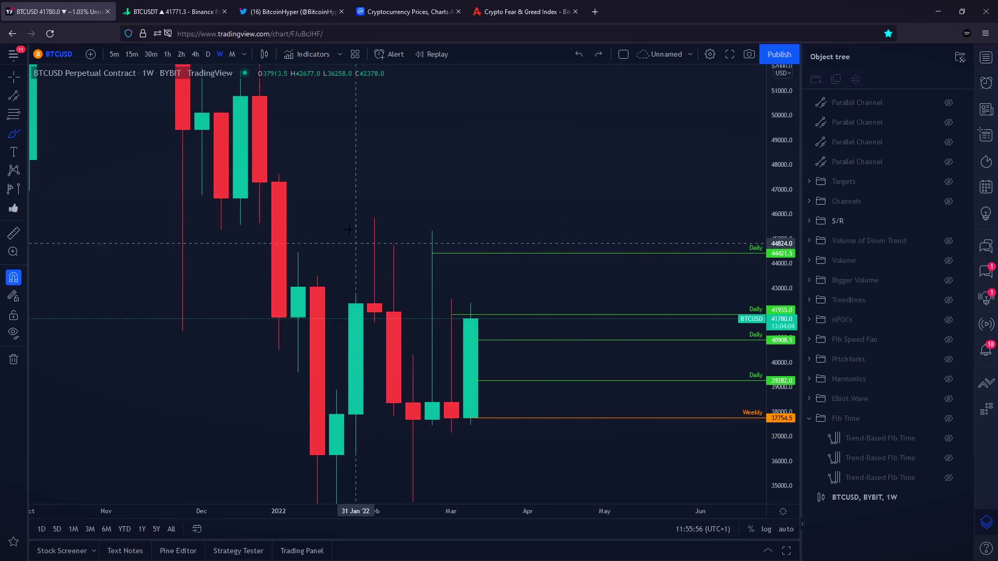
Switch to the daily timeframe and move the Daily level anchored on 10 March to the 20 March candle's open at 42215.0
{"action": "left_click", "coordinate": [209, 54]}
{"action": "scroll", "coordinate": [274, 177], "scroll_direction": "down", "scroll_amount": 2}
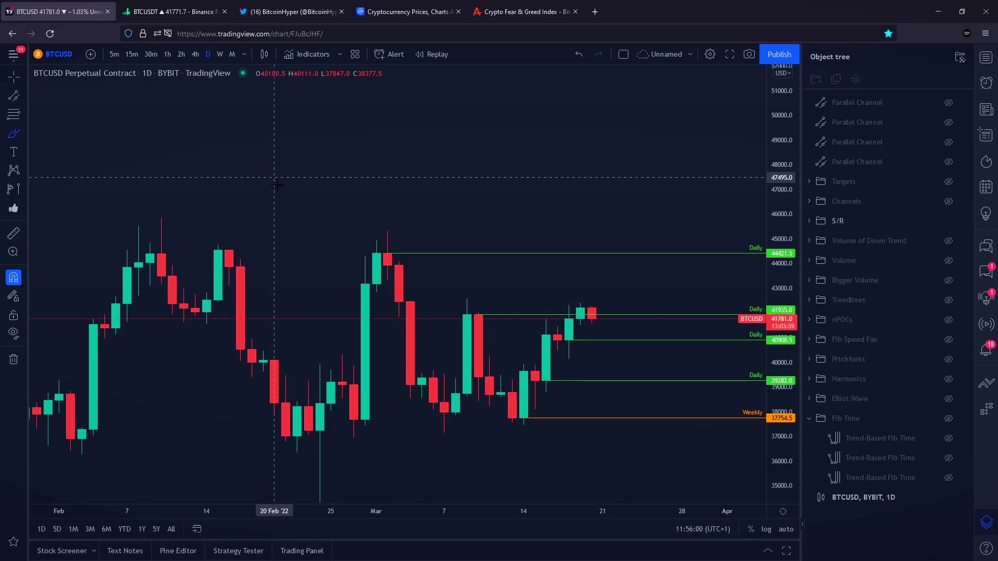
{"action": "left_click_drag", "start_coordinate": [782, 460], "coordinate": [782, 415]}
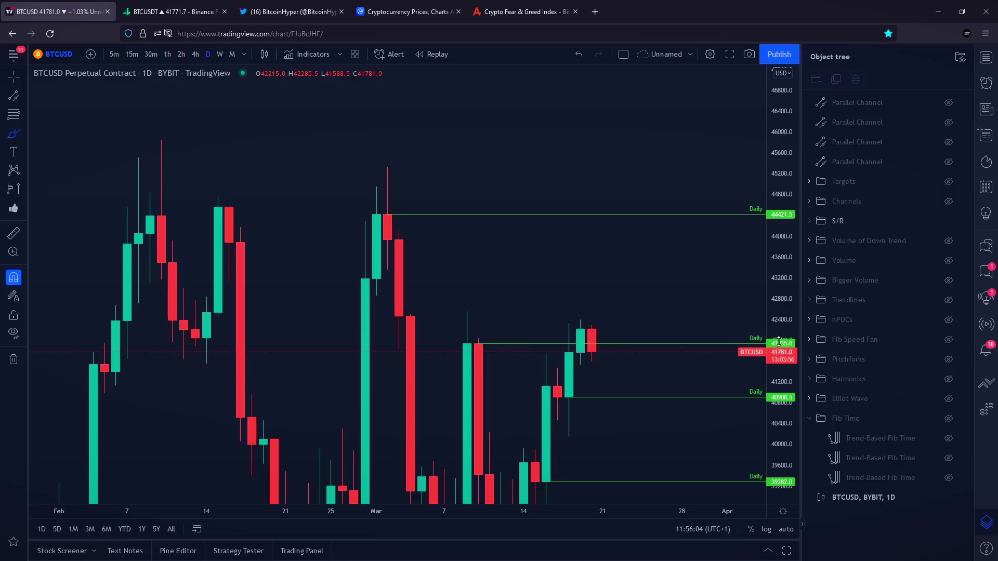
{"action": "left_click", "coordinate": [478, 344]}
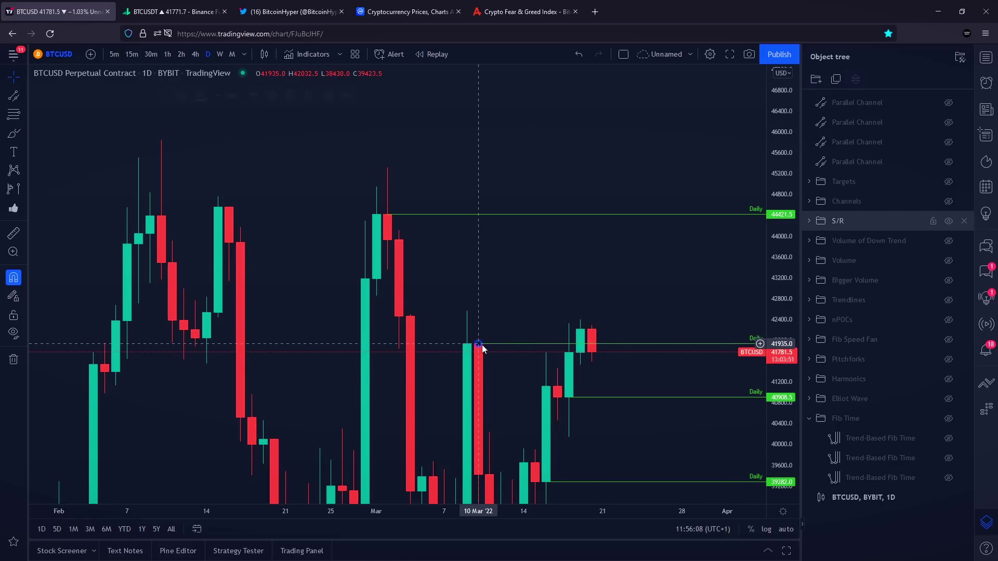
{"action": "left_click_drag", "start_coordinate": [471, 347], "coordinate": [593, 329]}
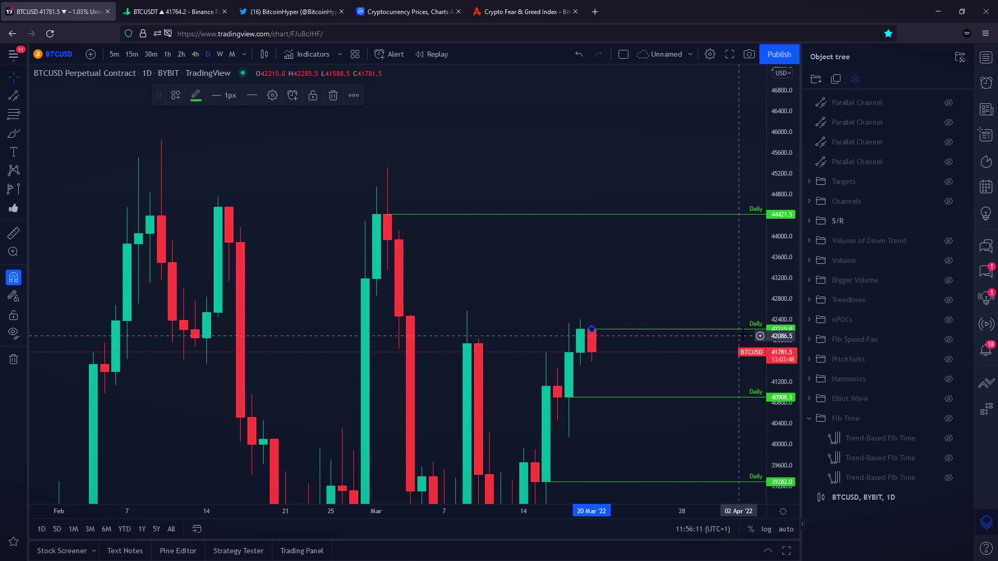
Switch the chart to the 2-hour timeframe, brush marks at the uppermost visible Daily level, and undo them
{"action": "left_click", "coordinate": [196, 55]}
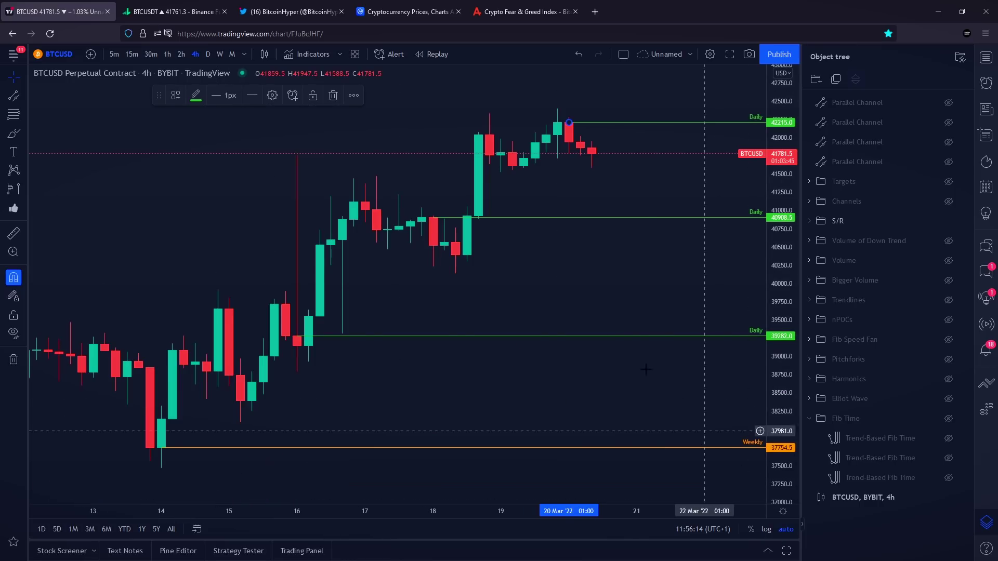
{"action": "left_click", "coordinate": [181, 55]}
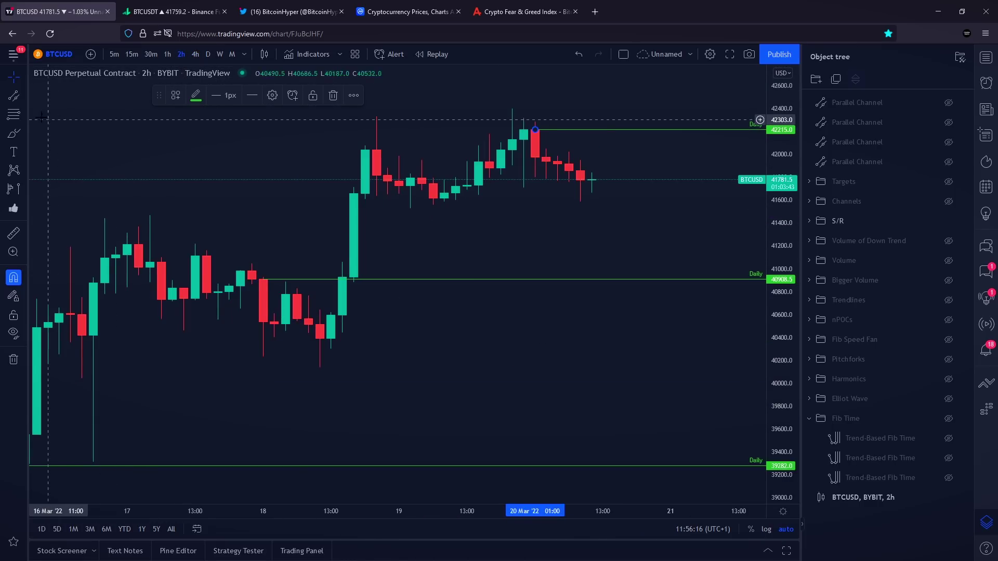
{"action": "left_click", "coordinate": [14, 134]}
{"action": "mouse_move", "coordinate": [593, 127]}
{"action": "left_mouse_down"}
{"action": "mouse_move", "coordinate": [568, 116]}
{"action": "mouse_move", "coordinate": [602, 127]}
{"action": "left_mouse_up"}
{"action": "key", "text": "ctrl+z"}
{"action": "left_click_drag", "start_coordinate": [753, 100], "coordinate": [762, 154]}
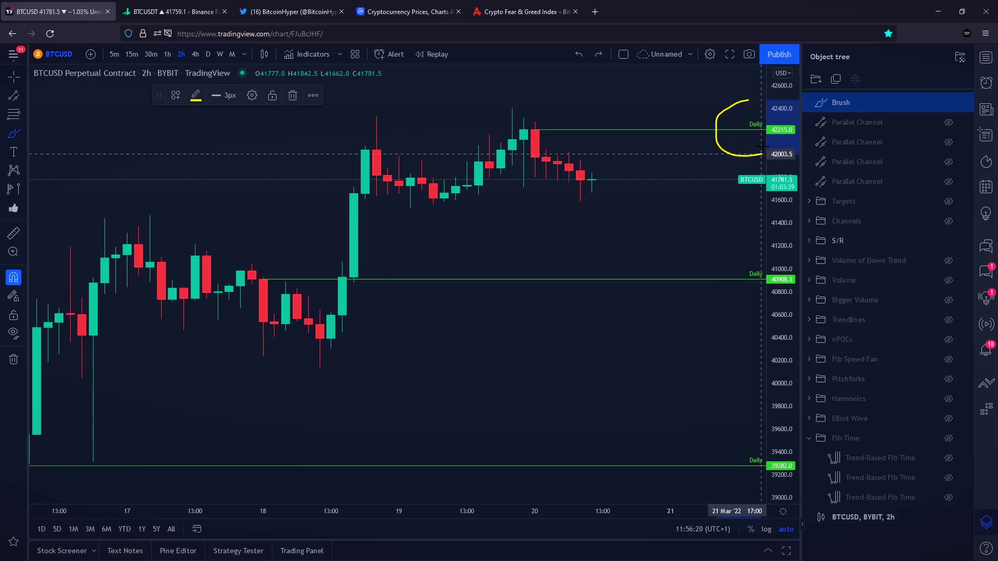
{"action": "scroll", "coordinate": [743, 103], "scroll_direction": "down", "scroll_amount": 3}
{"action": "key", "text": "ctrl+z"}
Brush a projected bounce from the current price to above the nearby Daily level, and undo its arrowhead
{"action": "mouse_move", "coordinate": [632, 161]}
{"action": "left_mouse_down"}
{"action": "mouse_move", "coordinate": [639, 167]}
{"action": "mouse_move", "coordinate": [664, 105]}
{"action": "mouse_move", "coordinate": [680, 97]}
{"action": "left_mouse_up"}
{"action": "scroll", "coordinate": [687, 126], "scroll_direction": "down", "scroll_amount": 3}
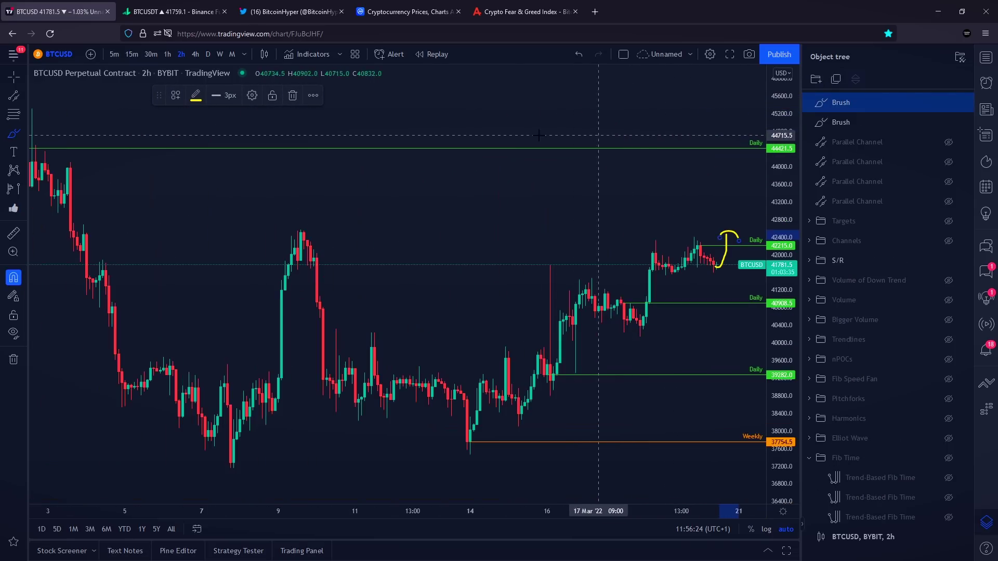
{"action": "key", "text": "ctrl+z"}
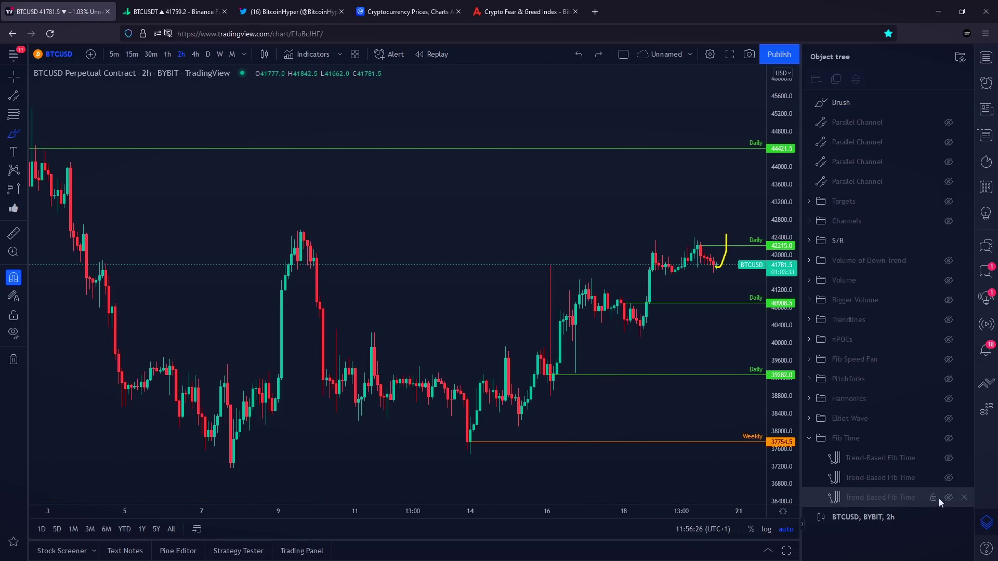
Show the third Trend-Based Fib Time drawing in the Fib Time folder, with its line at 22 March in view
{"action": "scroll", "coordinate": [722, 310], "scroll_direction": "up", "scroll_amount": 3}
{"action": "scroll", "coordinate": [722, 309], "scroll_direction": "up", "scroll_amount": 2}
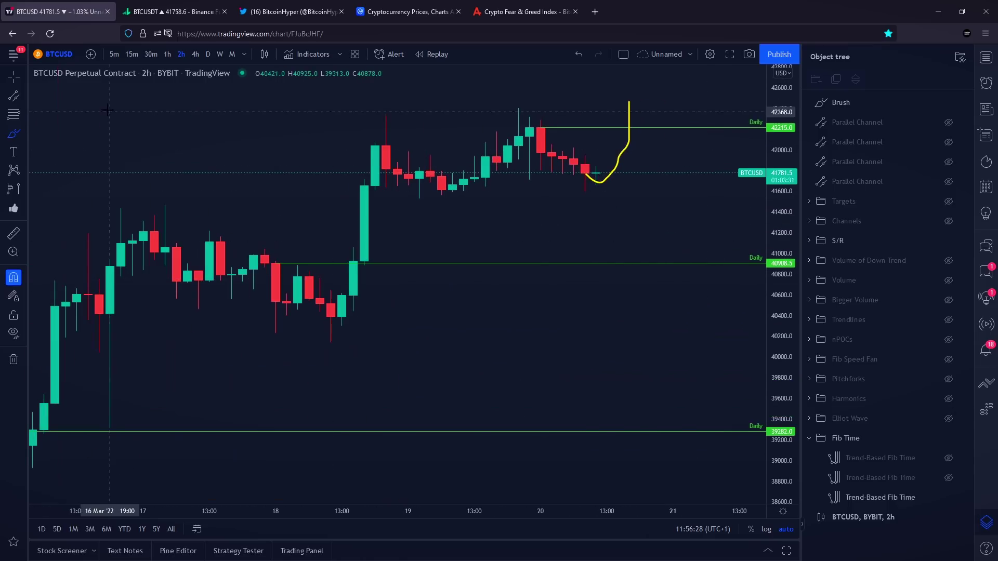
{"action": "left_click", "coordinate": [17, 79]}
{"action": "left_click_drag", "start_coordinate": [507, 205], "coordinate": [359, 210]}
{"action": "scroll", "coordinate": [737, 165], "scroll_direction": "down", "scroll_amount": 1}
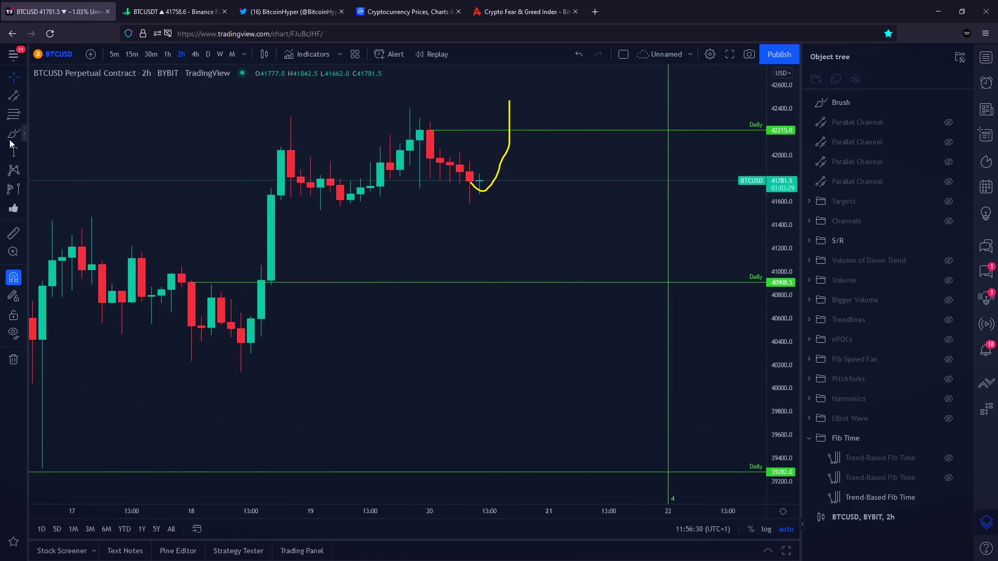
Brush a projected double top that falls past the Fib Time line, circle the topping area, and undo both marks
{"action": "mouse_move", "coordinate": [499, 155]}
{"action": "left_mouse_down"}
{"action": "mouse_move", "coordinate": [523, 109]}
{"action": "mouse_move", "coordinate": [591, 79]}
{"action": "mouse_move", "coordinate": [738, 248]}
{"action": "left_mouse_up"}
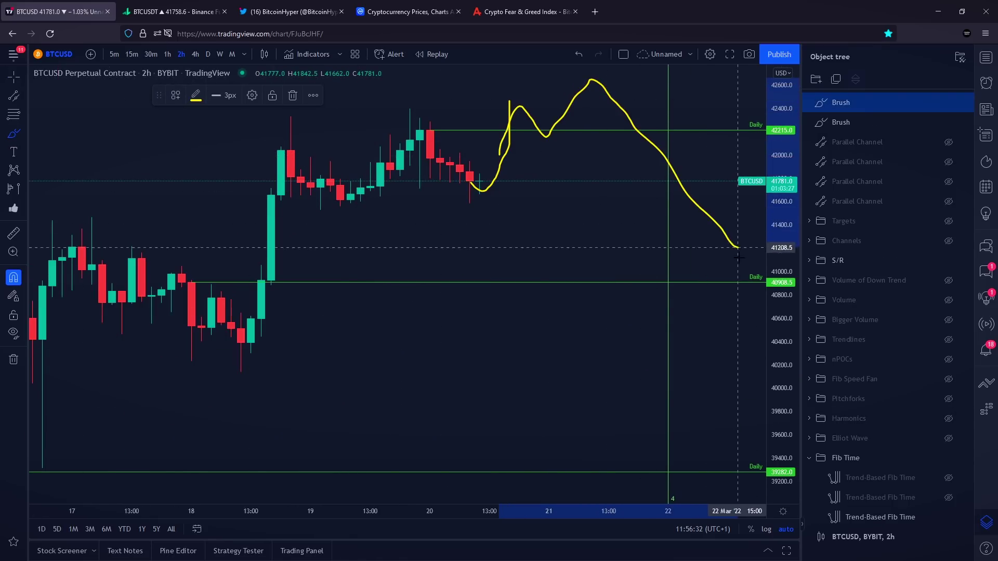
{"action": "scroll", "coordinate": [681, 266], "scroll_direction": "down", "scroll_amount": 2}
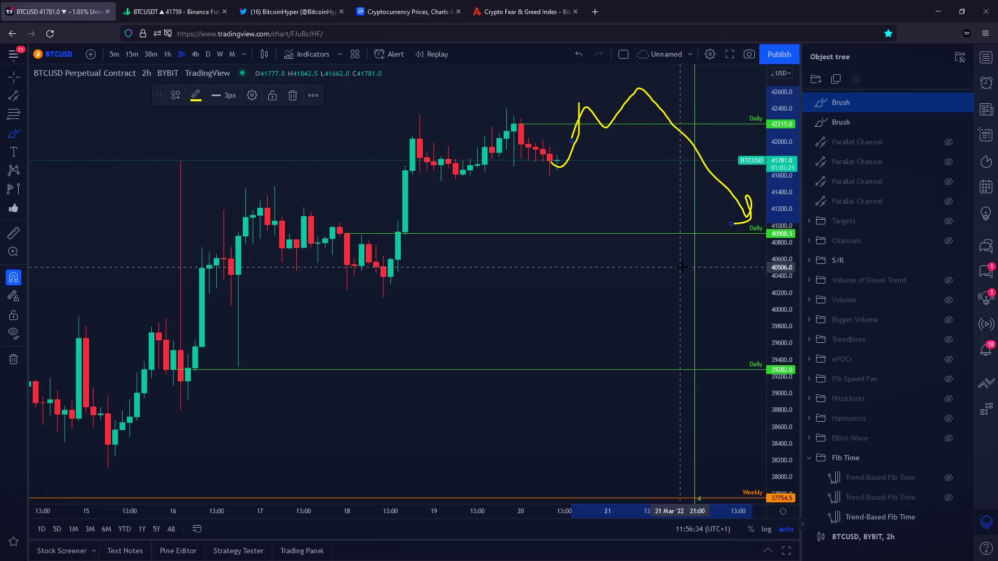
{"action": "mouse_move", "coordinate": [706, 92]}
{"action": "left_mouse_down"}
{"action": "mouse_move", "coordinate": [540, 107]}
{"action": "mouse_move", "coordinate": [723, 83]}
{"action": "left_mouse_up"}
{"action": "scroll", "coordinate": [568, 113], "scroll_direction": "down", "scroll_amount": 1}
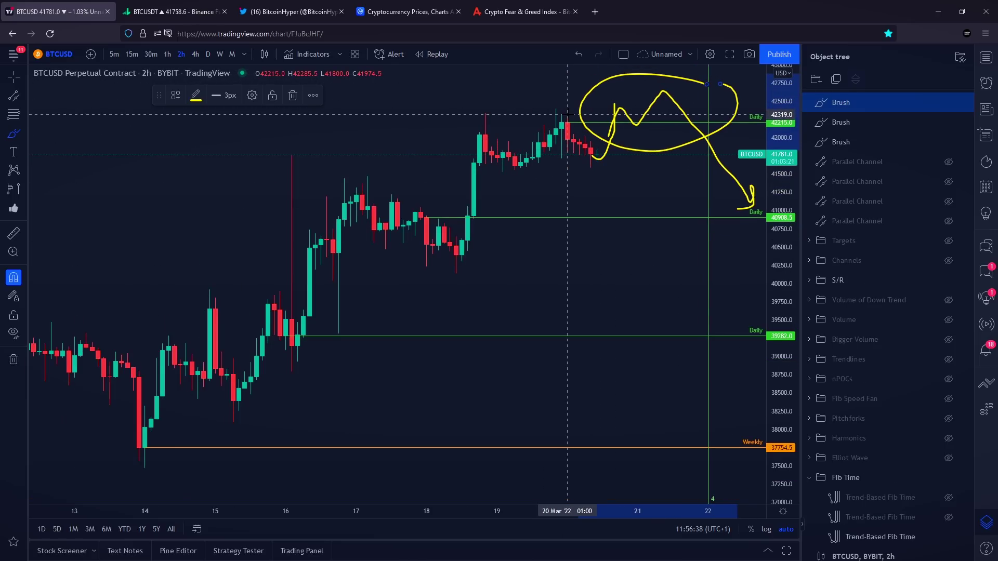
{"action": "key", "text": "ctrl+z"}
{"action": "key", "text": "ctrl+z"}
{"action": "scroll", "coordinate": [572, 151], "scroll_direction": "up", "scroll_amount": 2}
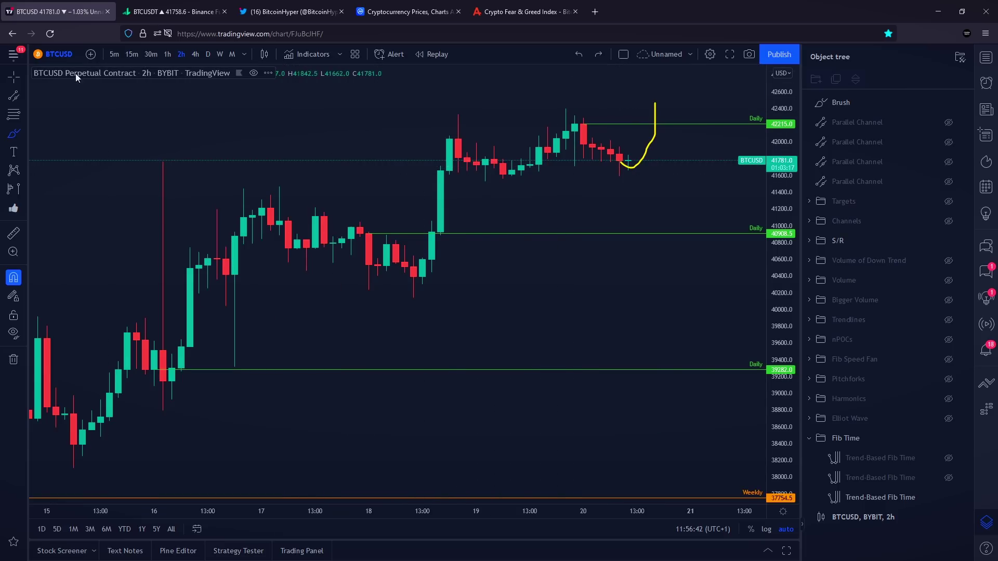
Delete the remaining brush curve that rises from the current price
{"action": "left_click", "coordinate": [14, 77]}
{"action": "left_click", "coordinate": [636, 167]}
{"action": "key", "text": "Delete"}
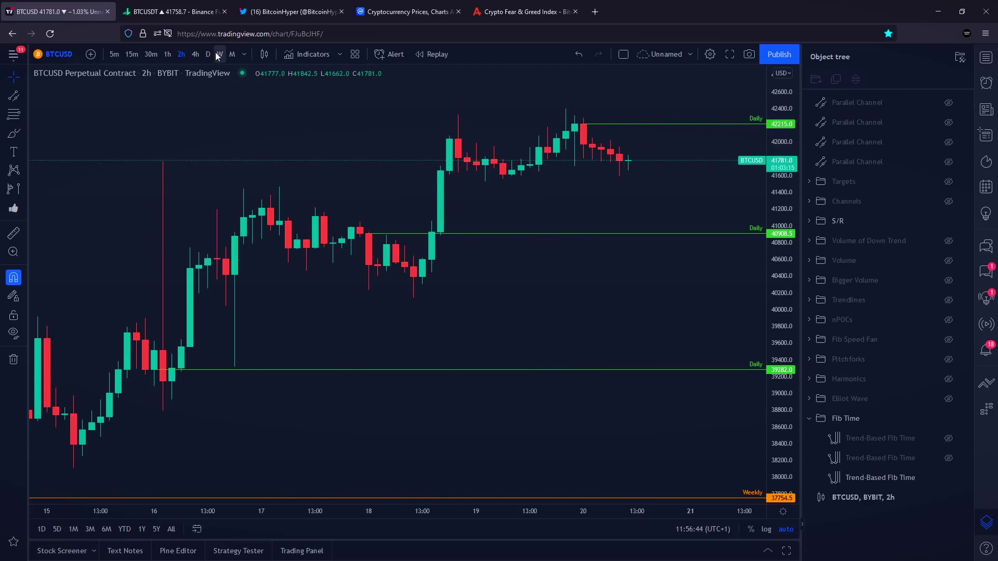
Switch the chart to the weekly timeframe, undo a first brush mark, and circle the current weekly candle
{"action": "left_click", "coordinate": [218, 56]}
{"action": "left_click", "coordinate": [13, 134]}
{"action": "scroll", "coordinate": [577, 279], "scroll_direction": "up", "scroll_amount": 4}
{"action": "mouse_move", "coordinate": [577, 340]}
{"action": "left_mouse_down"}
{"action": "mouse_move", "coordinate": [537, 372]}
{"action": "mouse_move", "coordinate": [543, 363]}
{"action": "left_mouse_up"}
{"action": "key", "text": "ctrl+z"}
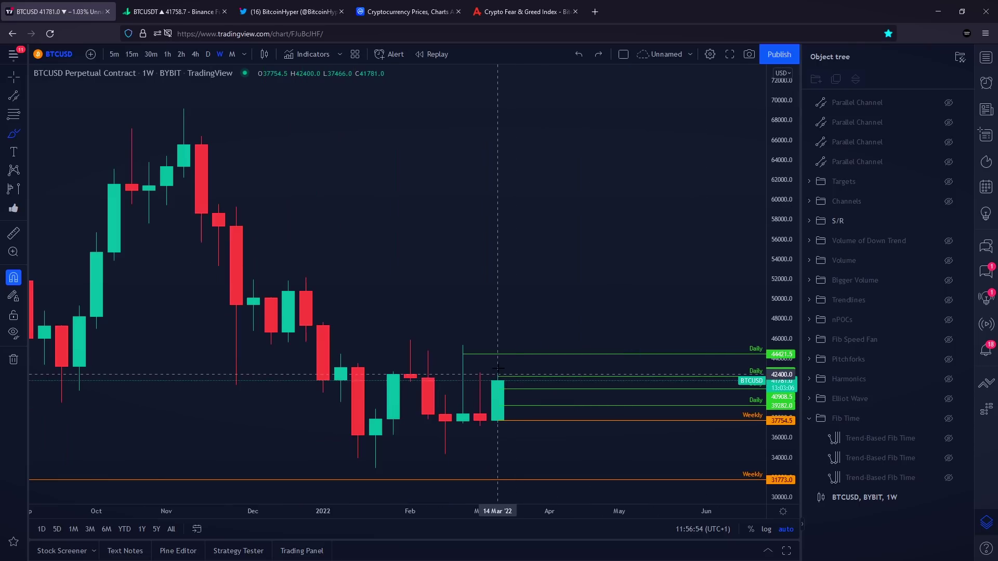
{"action": "left_click_drag", "start_coordinate": [498, 370], "coordinate": [516, 424]}
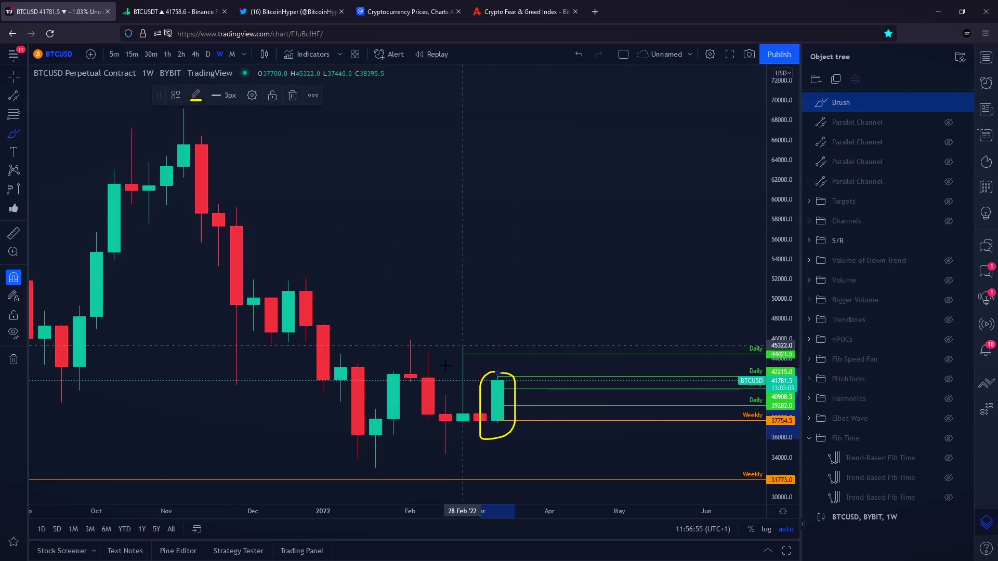
Undo the circle on the weekly candle, brush a wavy sideways path along the 37754.5 weekly level, and delete it
{"action": "key", "text": "ctrl+z"}
{"action": "scroll", "coordinate": [431, 350], "scroll_direction": "up", "scroll_amount": 1}
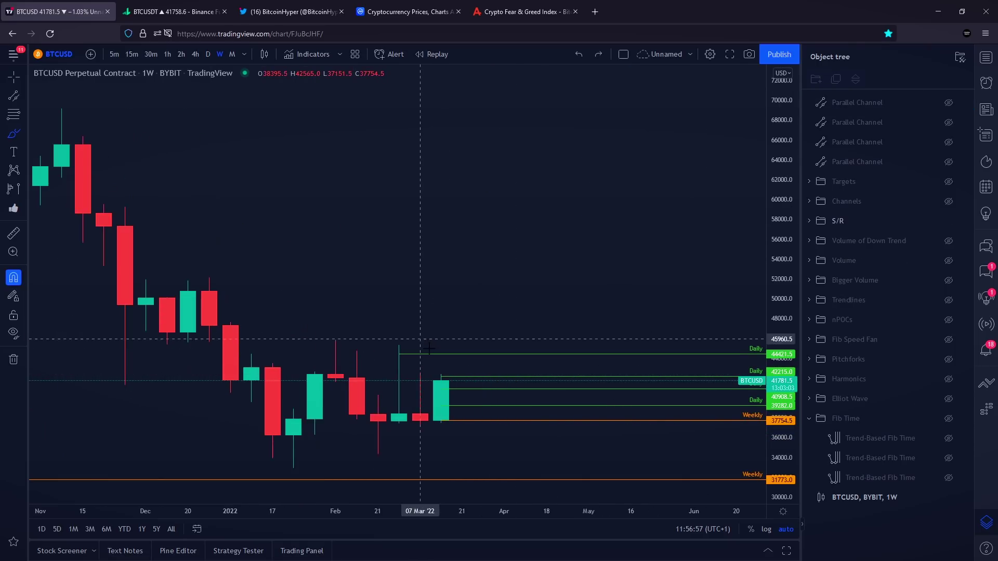
{"action": "mouse_move", "coordinate": [442, 379]}
{"action": "left_mouse_down"}
{"action": "mouse_move", "coordinate": [468, 368]}
{"action": "mouse_move", "coordinate": [426, 397]}
{"action": "left_mouse_up"}
{"action": "key", "text": "ctrl+z"}
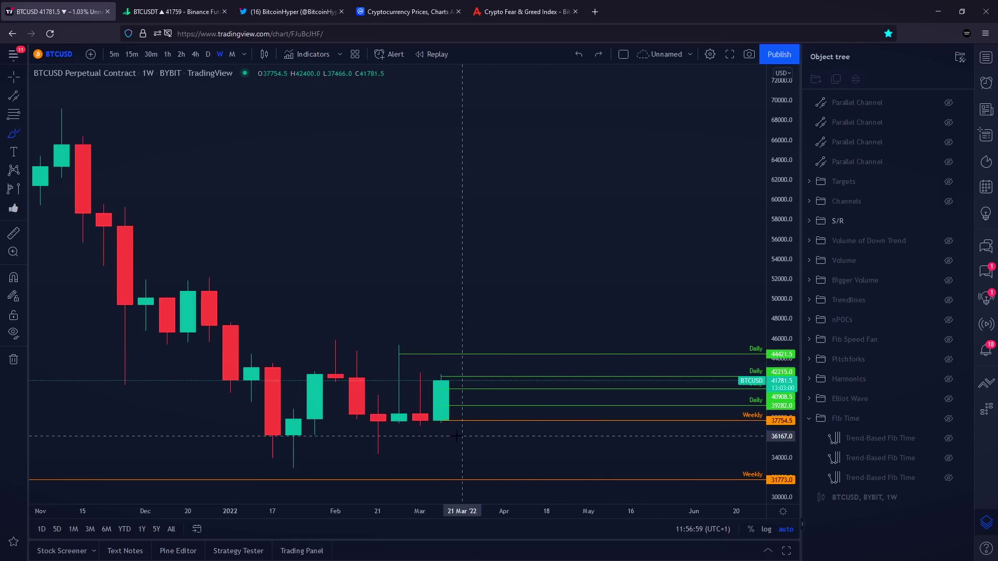
{"action": "left_click_drag", "start_coordinate": [399, 429], "coordinate": [484, 424]}
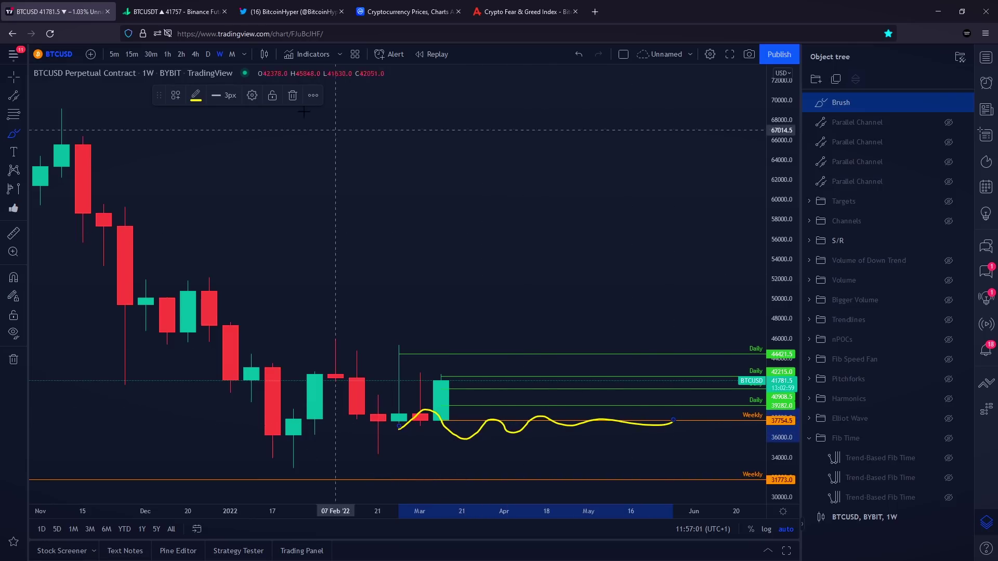
{"action": "key", "text": "Delete"}
Set the BTCUSD chart to the 4-hour timeframe, and switch to TradingLite to load the Bybit BTCUSD chart
{"action": "left_click", "coordinate": [196, 54]}
{"action": "scroll", "coordinate": [311, 182], "scroll_direction": "down", "scroll_amount": 5}
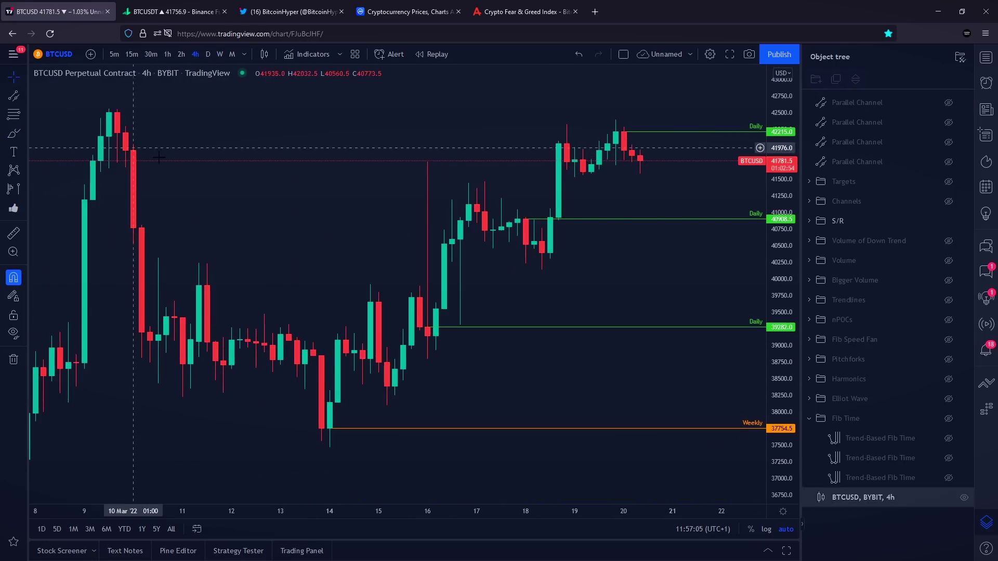
{"action": "left_click", "coordinate": [175, 16]}
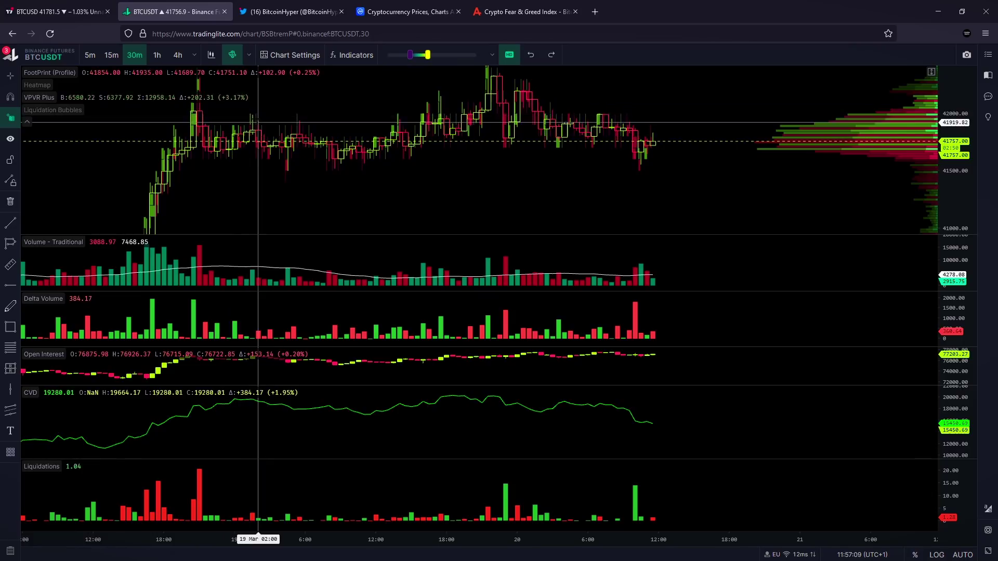
{"action": "scroll", "coordinate": [211, 208], "scroll_direction": "down", "scroll_amount": 3}
{"action": "left_click", "coordinate": [43, 54]}
{"action": "left_click", "coordinate": [58, 89]}
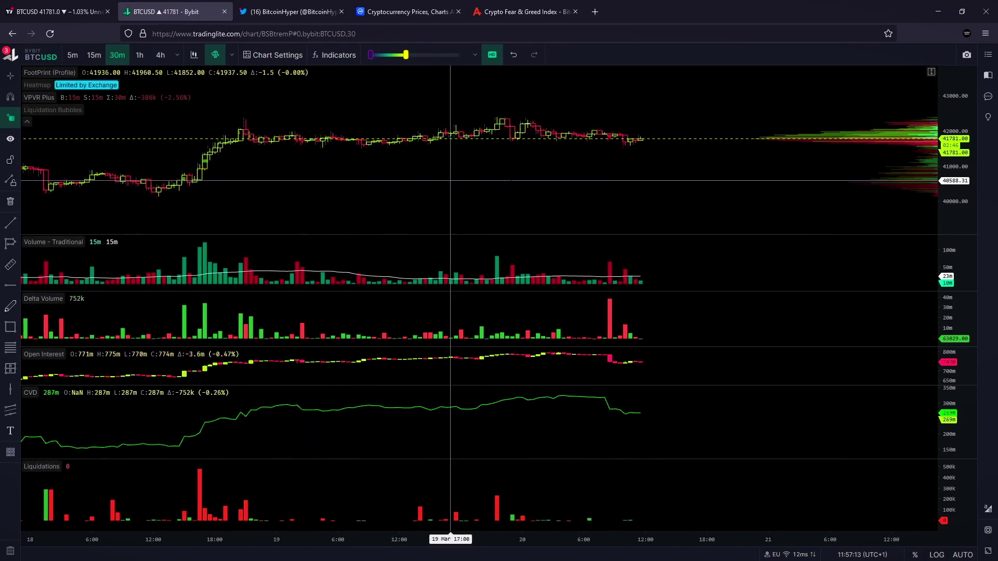
{"action": "scroll", "coordinate": [510, 169], "scroll_direction": "up", "scroll_amount": 2}
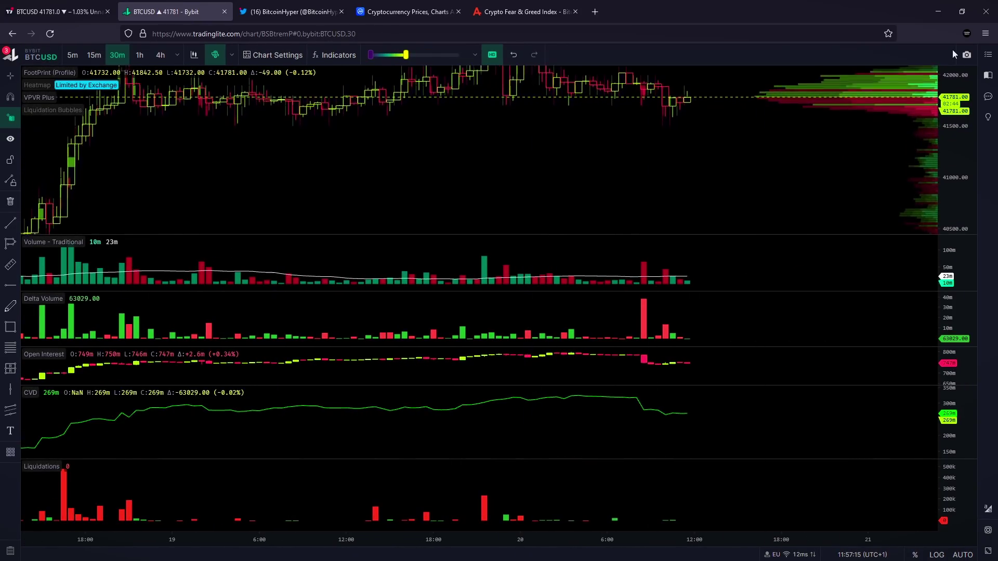
Set the TradingLite chart to 15 minutes and draw a trend line under the price lows from 19 Mar 08:45 to 20 Mar 14:30
{"action": "left_click", "coordinate": [94, 54]}
{"action": "scroll", "coordinate": [517, 151], "scroll_direction": "down", "scroll_amount": 5}
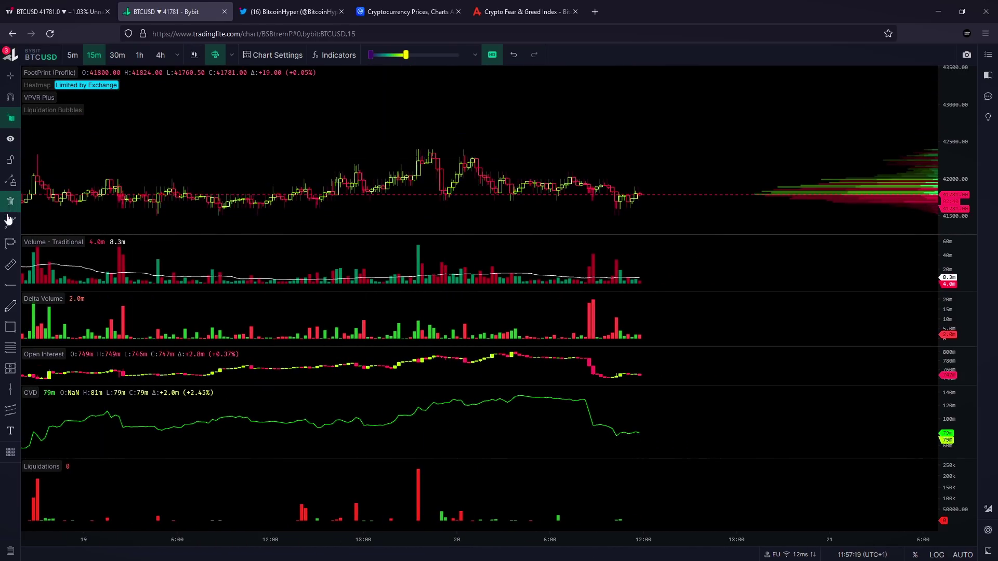
{"action": "left_click", "coordinate": [220, 212]}
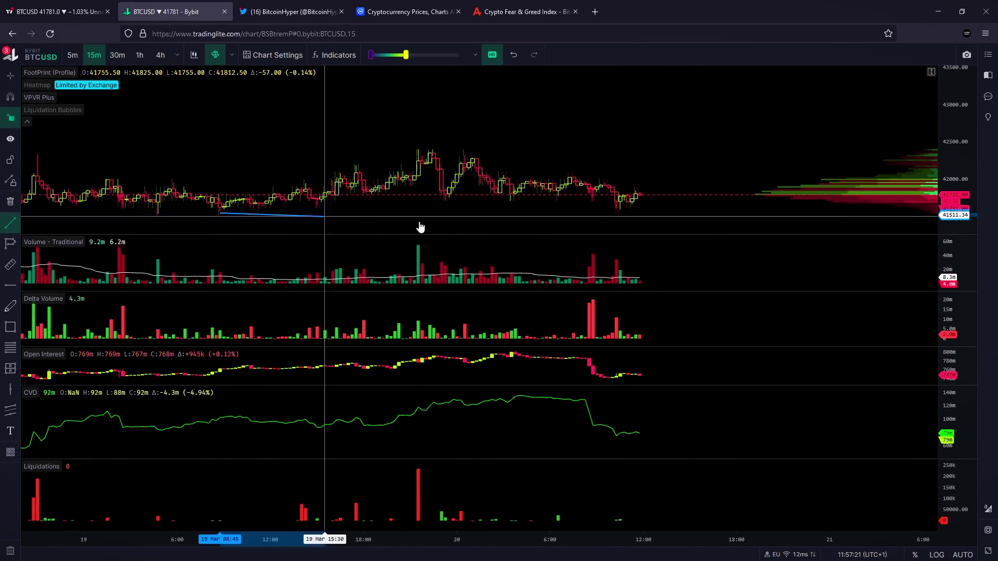
{"action": "left_click", "coordinate": [682, 209]}
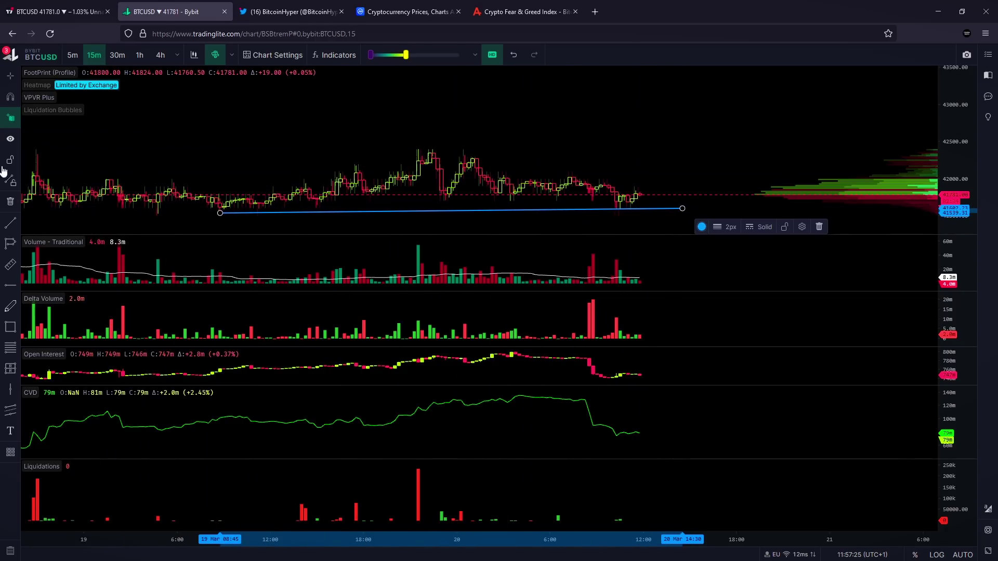
Draw a trend line under the CVD lows from 19 Mar 11:30 to 20 Mar 13:45
{"action": "left_click", "coordinate": [15, 226]}
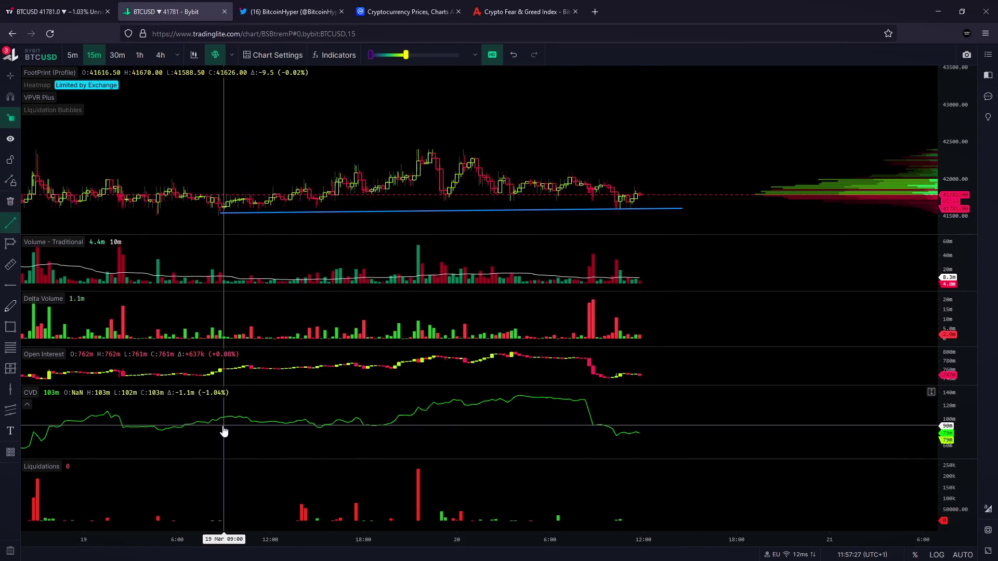
{"action": "left_click", "coordinate": [263, 428]}
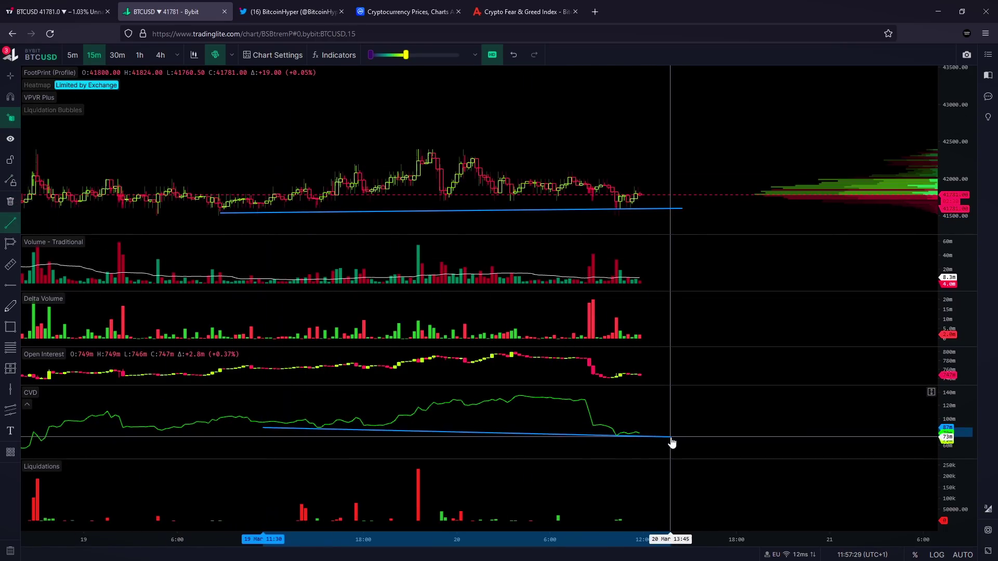
{"action": "left_click", "coordinate": [671, 437]}
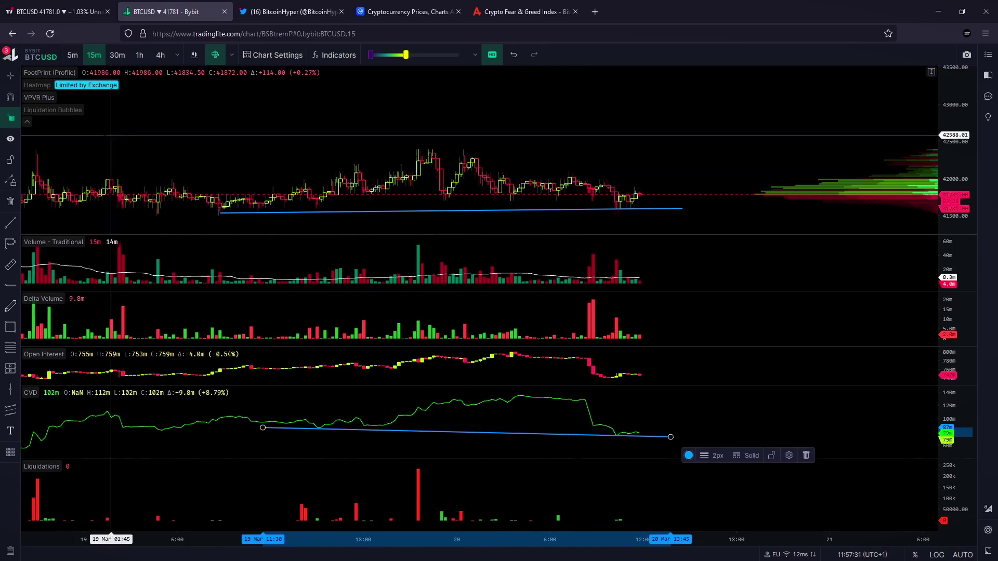
Brush circles around the latest CVD and price lows, brush a line along the price lows, and undo the marks on price
{"action": "left_click", "coordinate": [10, 305]}
{"action": "mouse_move", "coordinate": [655, 433]}
{"action": "left_mouse_down"}
{"action": "mouse_move", "coordinate": [620, 453]}
{"action": "mouse_move", "coordinate": [652, 428]}
{"action": "left_mouse_up"}
{"action": "left_click_drag", "start_coordinate": [635, 178], "coordinate": [635, 183]}
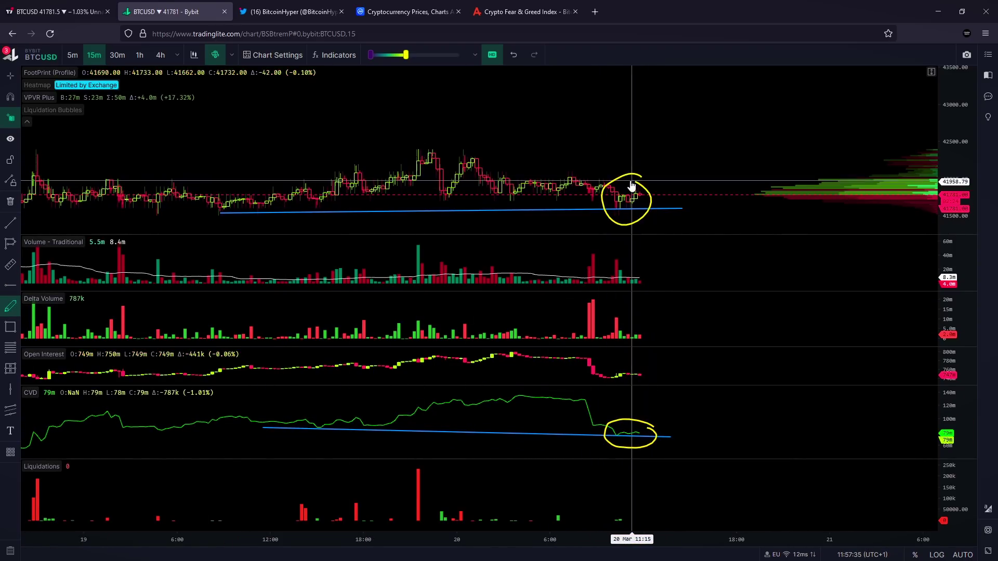
{"action": "key", "text": "ctrl+z"}
{"action": "mouse_move", "coordinate": [219, 202]}
{"action": "left_mouse_down"}
{"action": "mouse_move", "coordinate": [232, 220]}
{"action": "mouse_move", "coordinate": [266, 211]}
{"action": "mouse_move", "coordinate": [689, 204]}
{"action": "left_mouse_up"}
{"action": "key", "text": "ctrl+z"}
Circle the latest CVD and price lows again with the brush, and undo all of the circles
{"action": "mouse_move", "coordinate": [641, 421]}
{"action": "left_mouse_down"}
{"action": "mouse_move", "coordinate": [608, 447]}
{"action": "mouse_move", "coordinate": [643, 424]}
{"action": "left_mouse_up"}
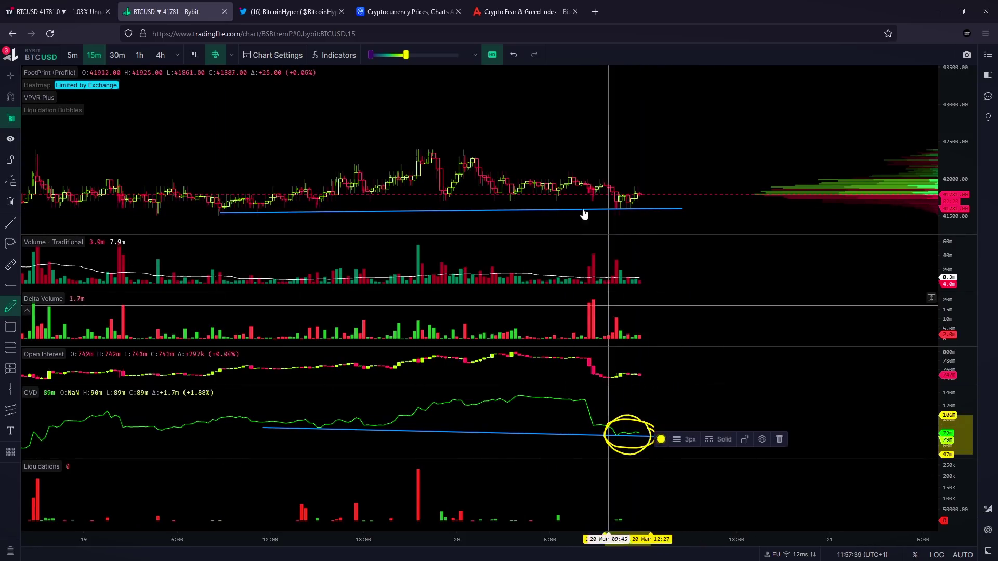
{"action": "mouse_move", "coordinate": [633, 180]}
{"action": "left_mouse_down"}
{"action": "mouse_move", "coordinate": [633, 218]}
{"action": "mouse_move", "coordinate": [604, 193]}
{"action": "left_mouse_up"}
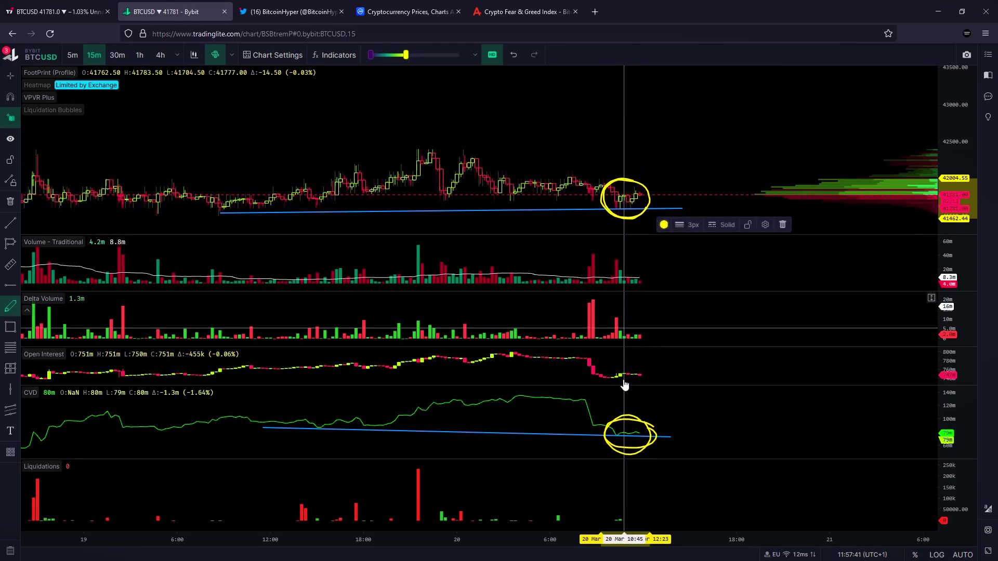
{"action": "key", "text": "ctrl+z"}
{"action": "key", "text": "ctrl+z"}
{"action": "mouse_move", "coordinate": [638, 423]}
{"action": "left_mouse_down"}
{"action": "mouse_move", "coordinate": [608, 449]}
{"action": "mouse_move", "coordinate": [640, 424]}
{"action": "left_mouse_up"}
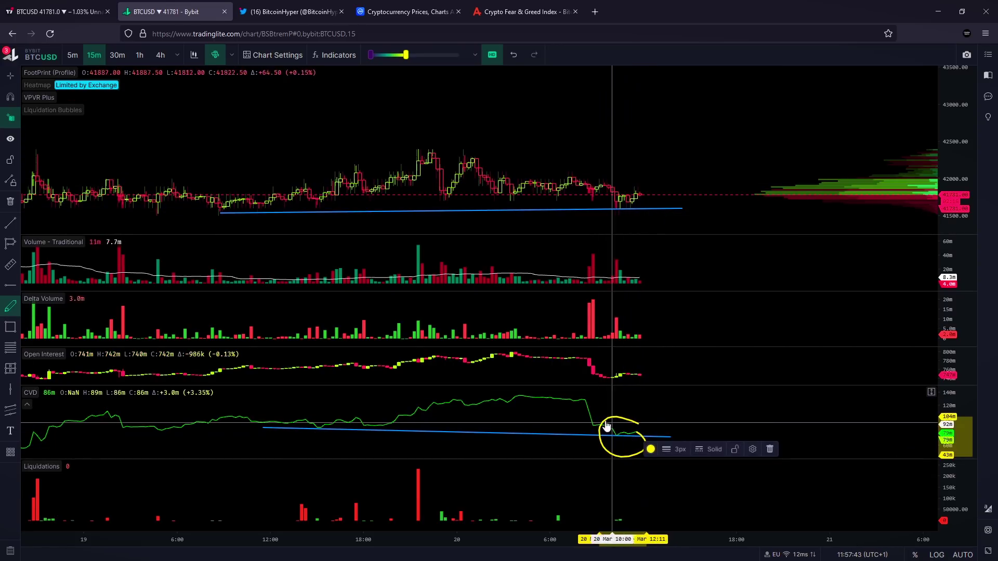
{"action": "scroll", "coordinate": [579, 412], "scroll_direction": "down", "scroll_amount": 1}
{"action": "key", "text": "ctrl+z"}
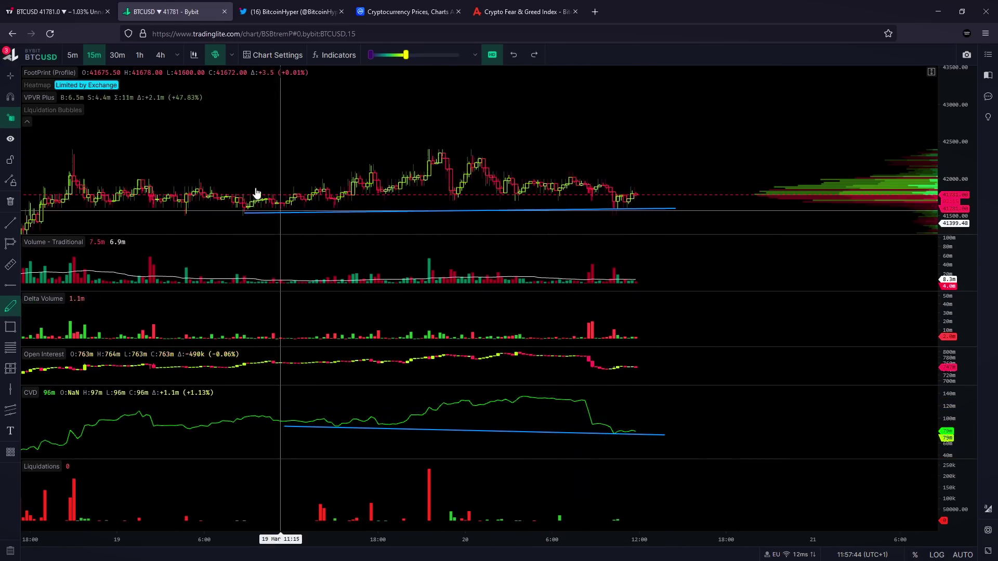
Return to TradingView, set the chart to 1 hour, circle the 19 March lows with the brush, and undo the marks
{"action": "left_click", "coordinate": [73, 14]}
{"action": "left_click", "coordinate": [165, 55]}
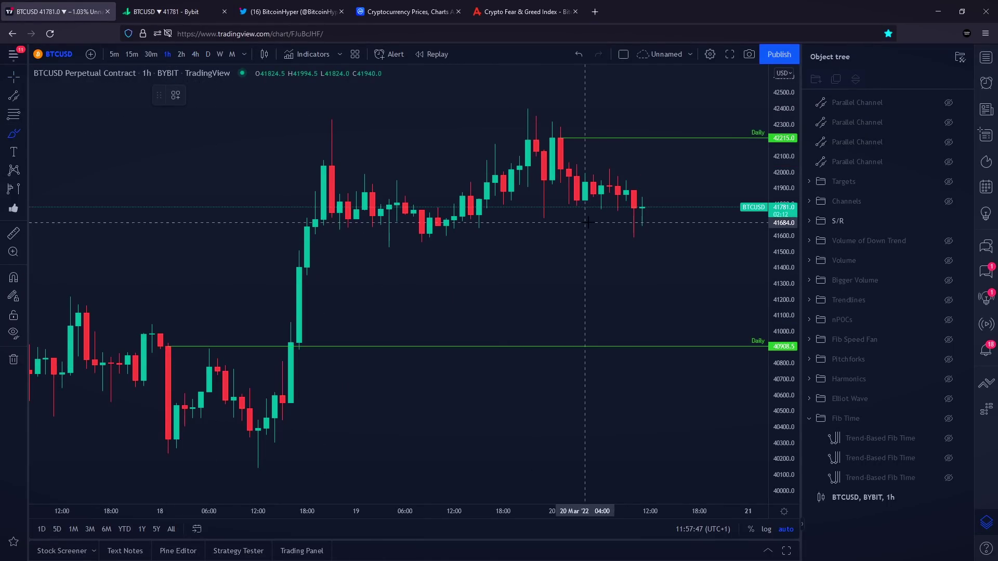
{"action": "mouse_move", "coordinate": [425, 248]}
{"action": "left_mouse_down"}
{"action": "mouse_move", "coordinate": [343, 249]}
{"action": "mouse_move", "coordinate": [413, 249]}
{"action": "mouse_move", "coordinate": [398, 227]}
{"action": "mouse_move", "coordinate": [388, 244]}
{"action": "mouse_move", "coordinate": [431, 243]}
{"action": "left_mouse_up"}
{"action": "key", "text": "ctrl+z"}
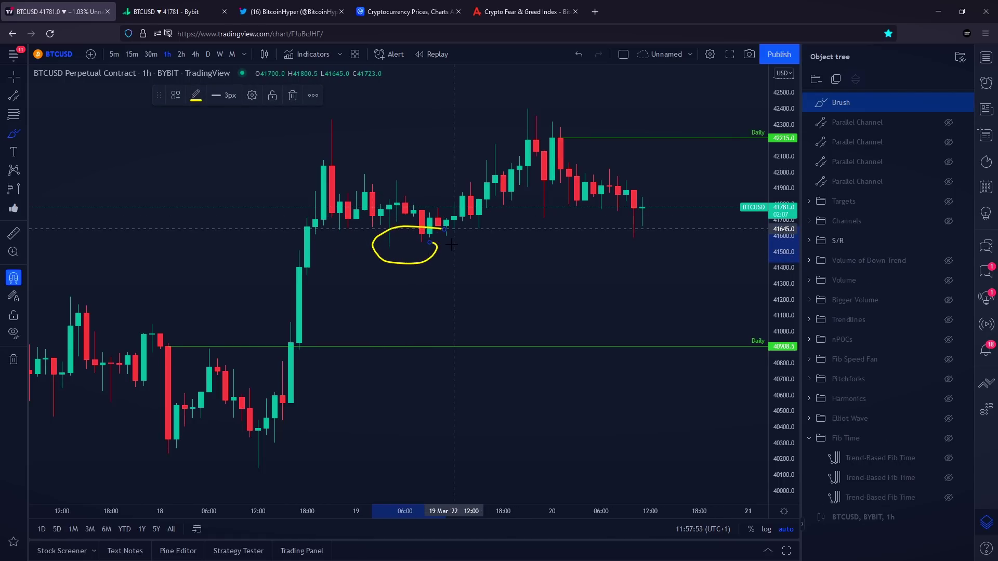
{"action": "key", "text": "ctrl+z"}
{"action": "scroll", "coordinate": [624, 238], "scroll_direction": "down", "scroll_amount": 1}
Brush a dip-and-recovery path from the current price and a short rising arc beside it, undoing each one
{"action": "left_click_drag", "start_coordinate": [640, 179], "coordinate": [647, 219]}
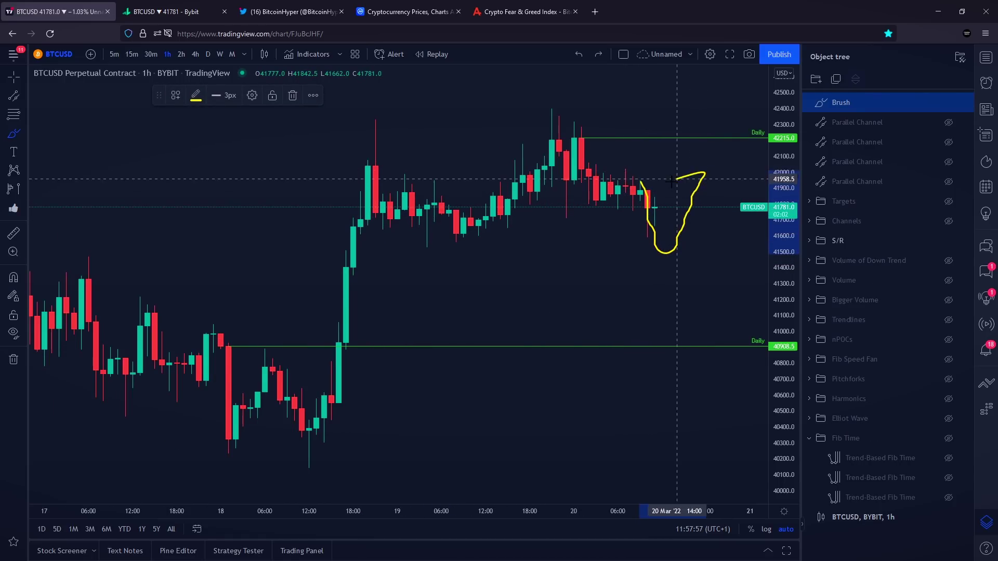
{"action": "key", "text": "ctrl+z"}
{"action": "left_click_drag", "start_coordinate": [669, 191], "coordinate": [713, 165]}
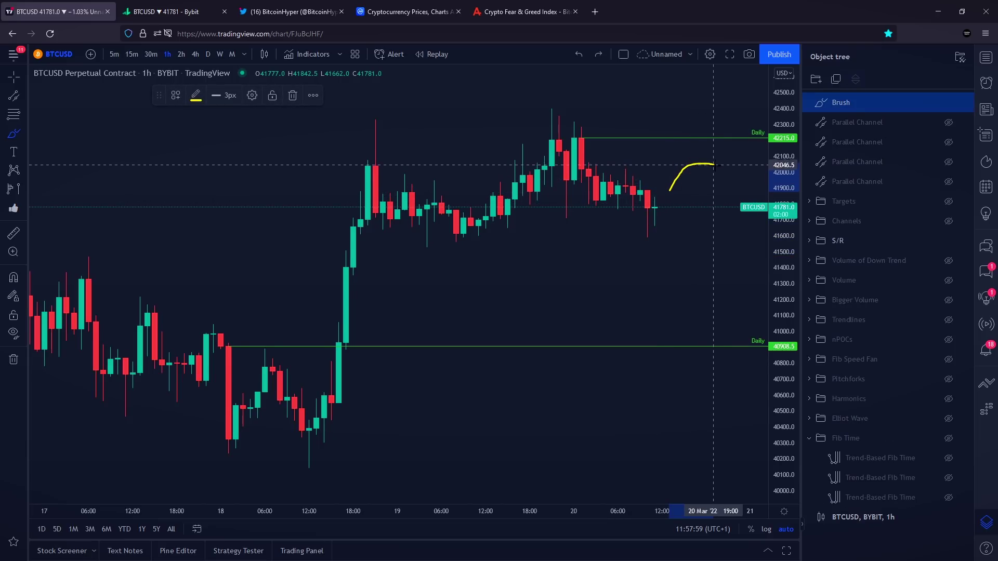
{"action": "key", "text": "ctrl+z"}
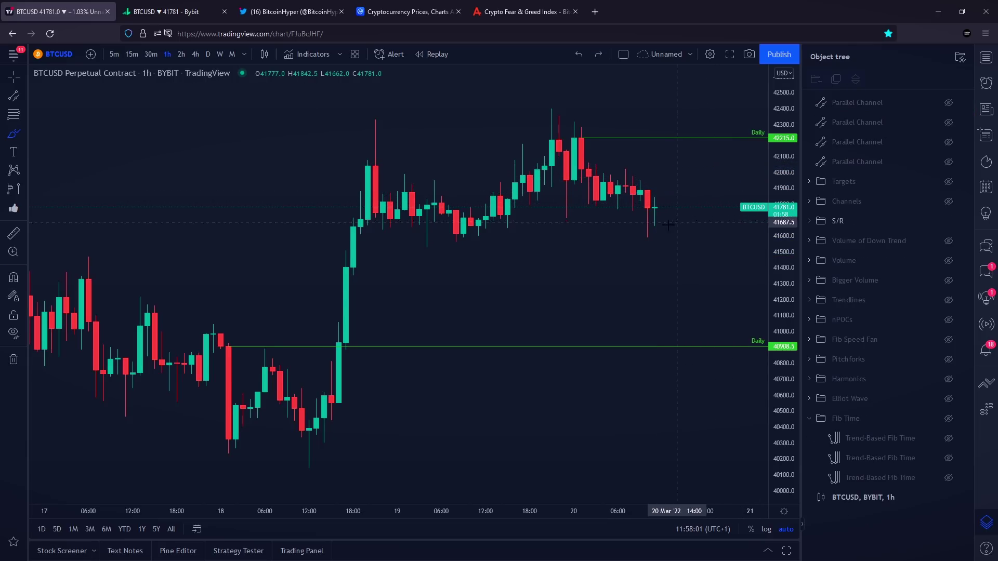
Brush a path that dips and rises above the 42215 daily level, mark the 20 March and 9 March highs, and undo both high marks
{"action": "mouse_move", "coordinate": [647, 197]}
{"action": "left_mouse_down"}
{"action": "mouse_move", "coordinate": [660, 235]}
{"action": "mouse_move", "coordinate": [713, 91]}
{"action": "left_mouse_up"}
{"action": "scroll", "coordinate": [712, 91], "scroll_direction": "down", "scroll_amount": 1}
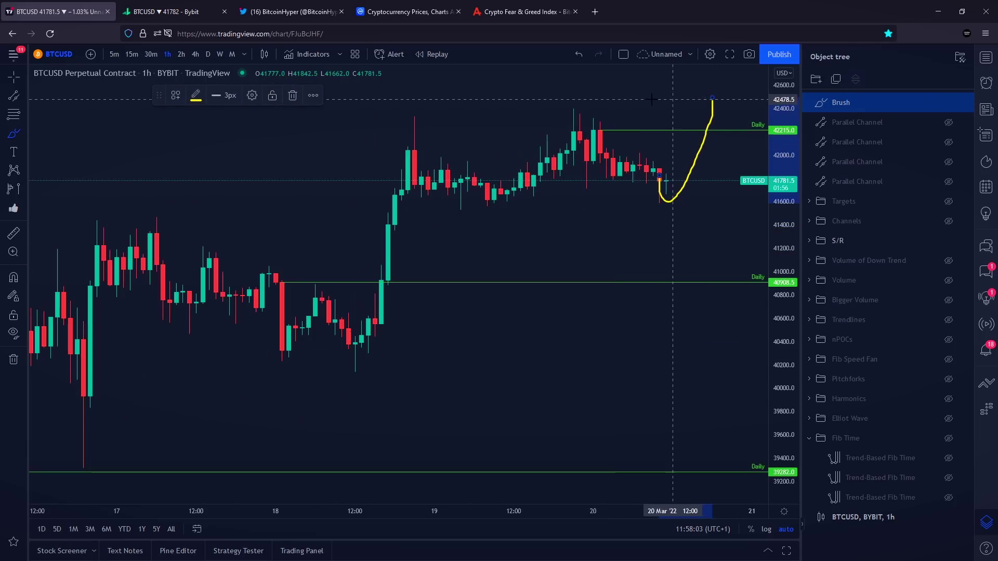
{"action": "mouse_move", "coordinate": [591, 104]}
{"action": "left_mouse_down"}
{"action": "mouse_move", "coordinate": [566, 95]}
{"action": "mouse_move", "coordinate": [587, 113]}
{"action": "left_mouse_up"}
{"action": "scroll", "coordinate": [192, 150], "scroll_direction": "down", "scroll_amount": 3}
{"action": "scroll", "coordinate": [200, 128], "scroll_direction": "down", "scroll_amount": 5}
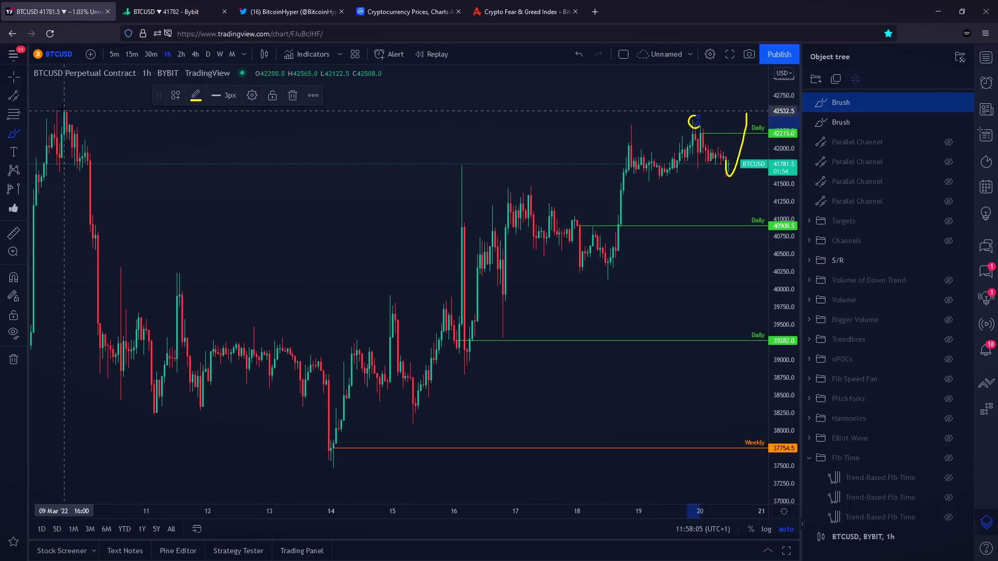
{"action": "left_click_drag", "start_coordinate": [86, 97], "coordinate": [98, 110]}
{"action": "key", "text": "ctrl+z"}
{"action": "key", "text": "ctrl+z"}
Brush a peak and sharp drop toward the 40908.5 daily level, and undo it together with the rising path
{"action": "mouse_move", "coordinate": [739, 151]}
{"action": "left_mouse_down"}
{"action": "mouse_move", "coordinate": [749, 110]}
{"action": "mouse_move", "coordinate": [768, 204]}
{"action": "left_mouse_up"}
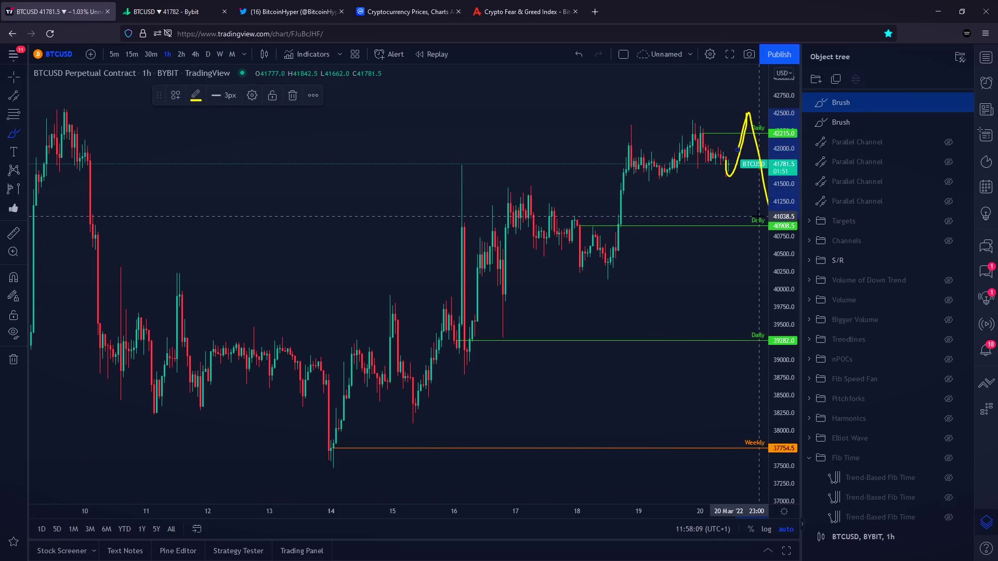
{"action": "key", "text": "ctrl+z"}
{"action": "key", "text": "ctrl+z"}
Brush a long oval over the zone between about 41,200 and 41,550 below the current price, and undo it
{"action": "scroll", "coordinate": [651, 185], "scroll_direction": "up", "scroll_amount": 6}
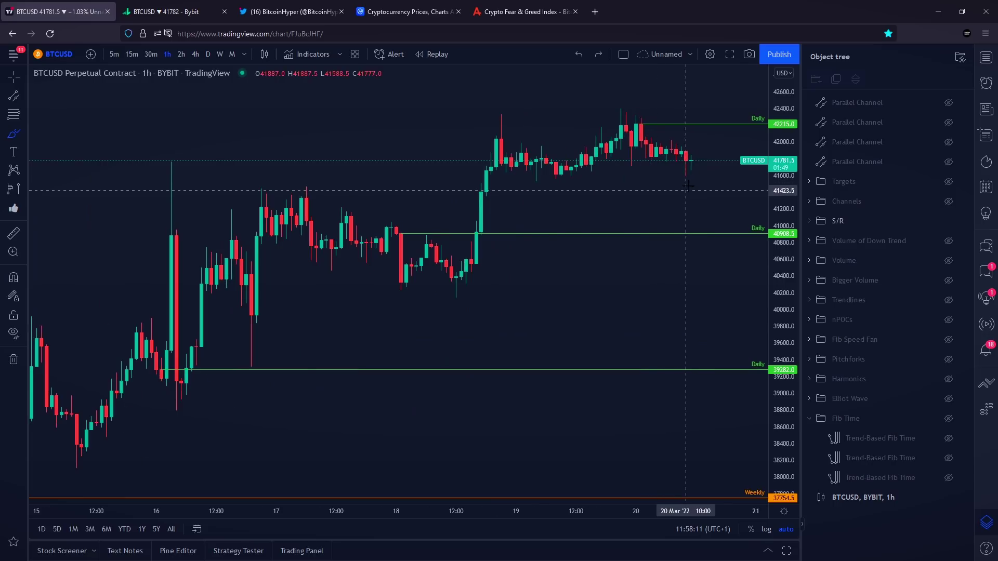
{"action": "left_click_drag", "start_coordinate": [693, 179], "coordinate": [356, 176]}
{"action": "mouse_move", "coordinate": [421, 174]}
{"action": "left_mouse_down"}
{"action": "mouse_move", "coordinate": [484, 207]}
{"action": "mouse_move", "coordinate": [719, 180]}
{"action": "left_mouse_up"}
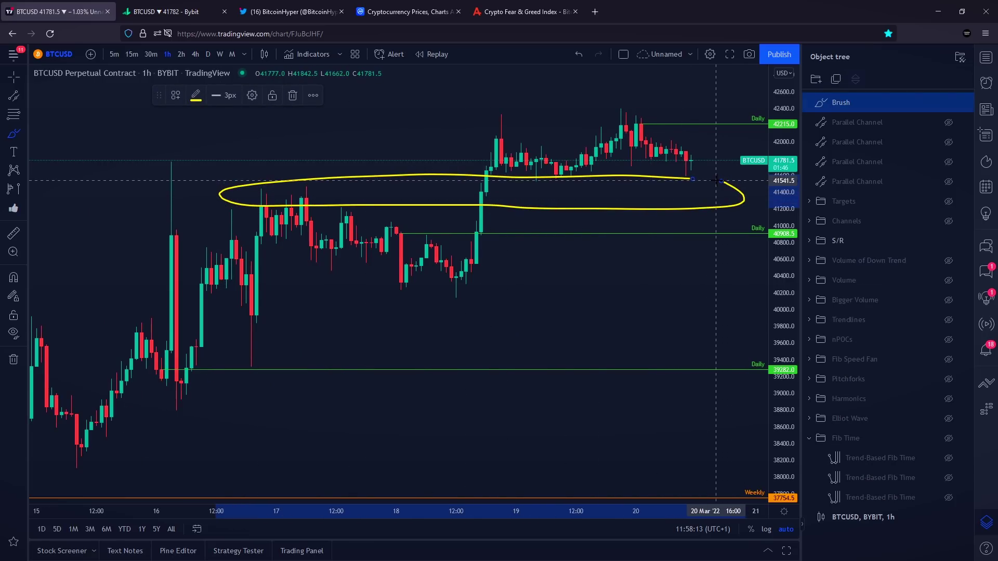
{"action": "key", "text": "ctrl+z"}
Switch to the Epic.PNG image in the Photos app and start drawing on it
{"action": "key", "text": "/"}
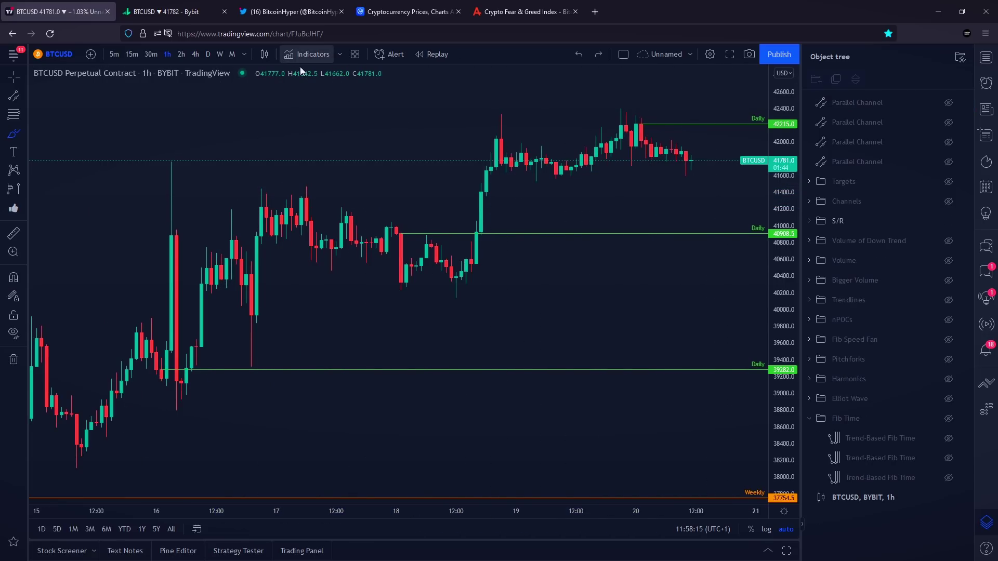
{"action": "key", "text": "Escape"}
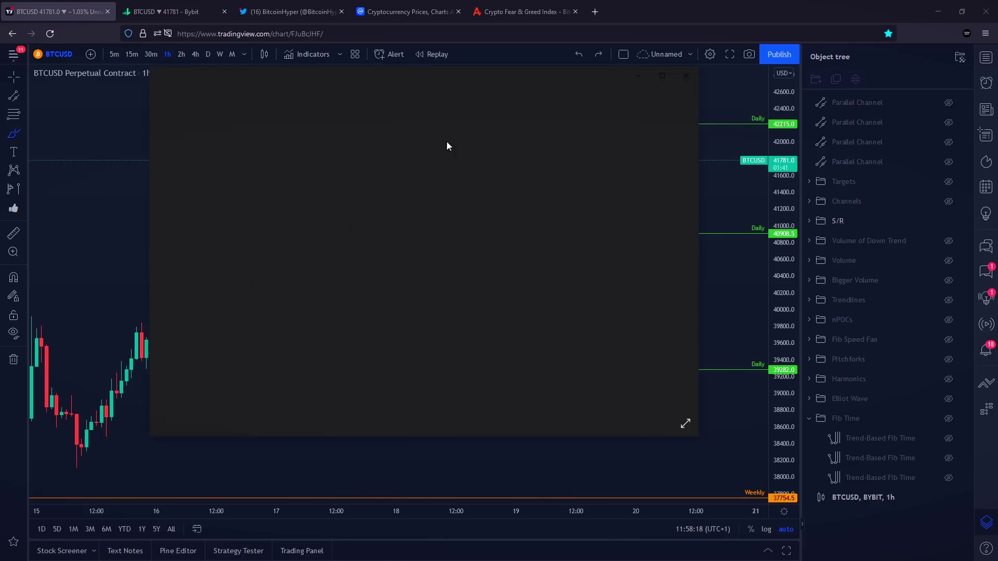
{"action": "key", "text": "alt+Tab"}
{"action": "left_click", "coordinate": [544, 95]}
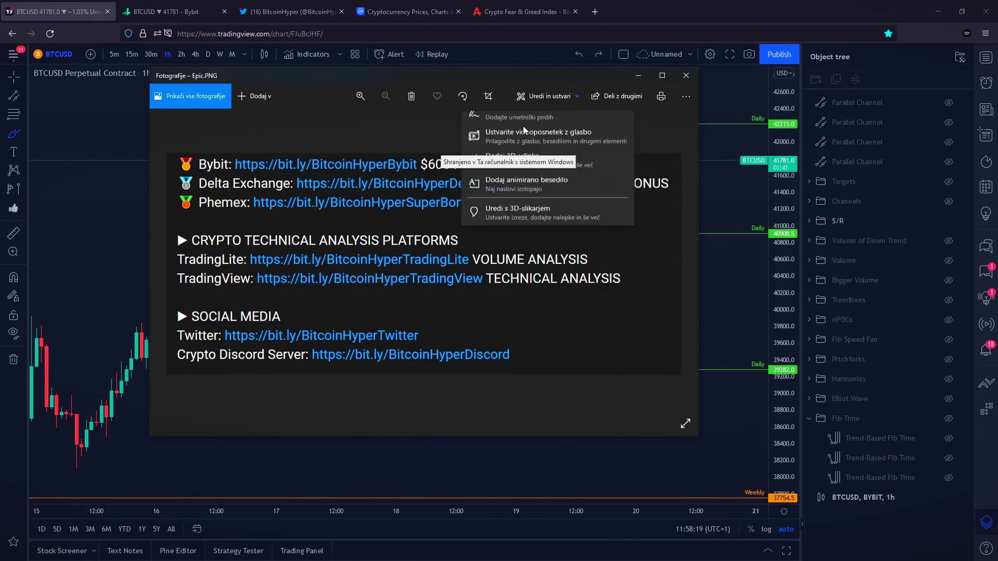
{"action": "scroll", "coordinate": [524, 130], "scroll_direction": "up", "scroll_amount": 2}
{"action": "left_click", "coordinate": [519, 143]}
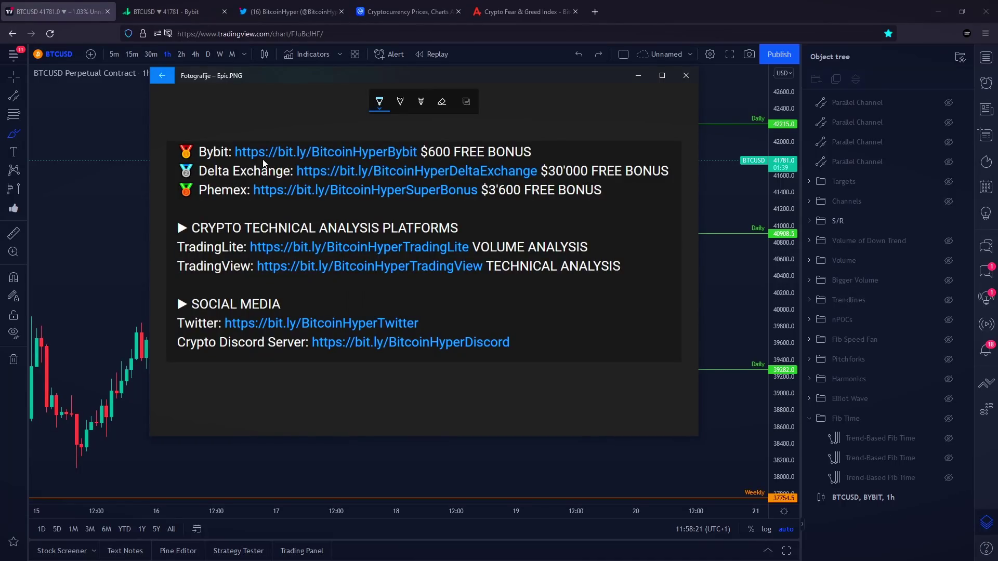
Underline the Bybit link and its $600 bonus with the pen, and erase the stroke
{"action": "left_click_drag", "start_coordinate": [238, 156], "coordinate": [440, 159]}
{"action": "left_click", "coordinate": [442, 101]}
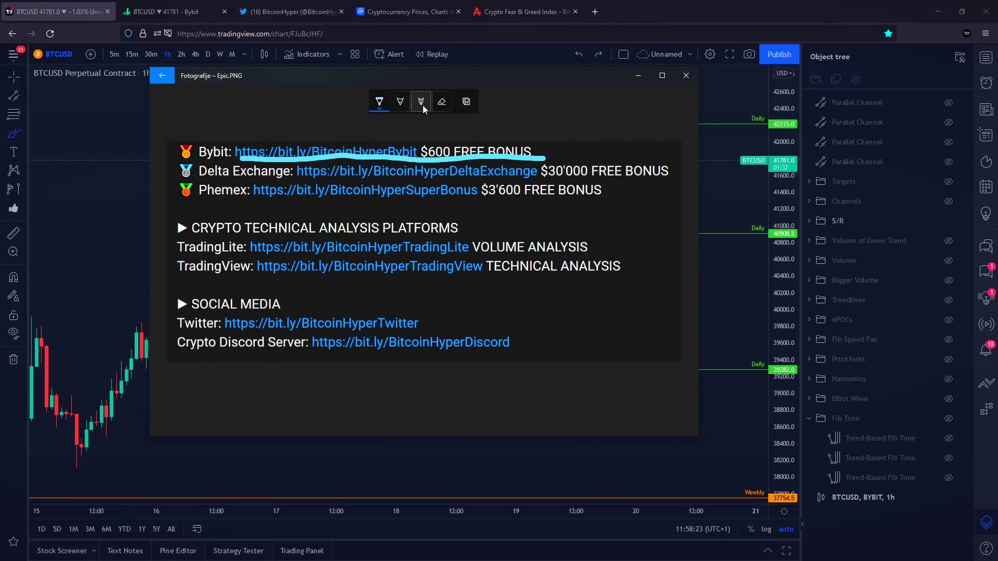
{"action": "left_click", "coordinate": [464, 165]}
Circle the $30'000 FREE BONUS text, erase and redraw the mark, and underline the Delta Exchange link
{"action": "left_click_drag", "start_coordinate": [582, 150], "coordinate": [532, 171]}
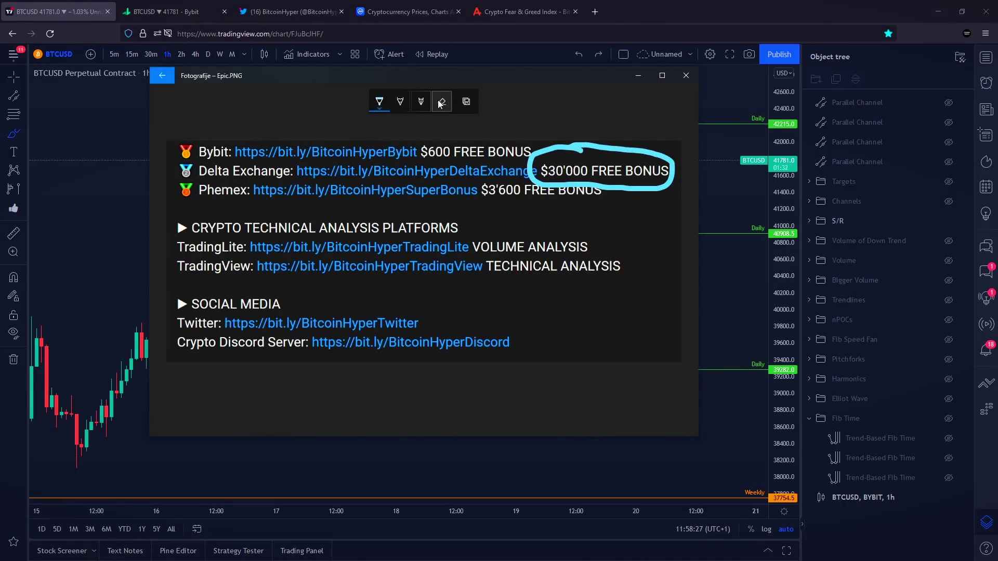
{"action": "left_click", "coordinate": [441, 104]}
{"action": "left_click", "coordinate": [380, 102]}
{"action": "left_click_drag", "start_coordinate": [270, 186], "coordinate": [497, 188]}
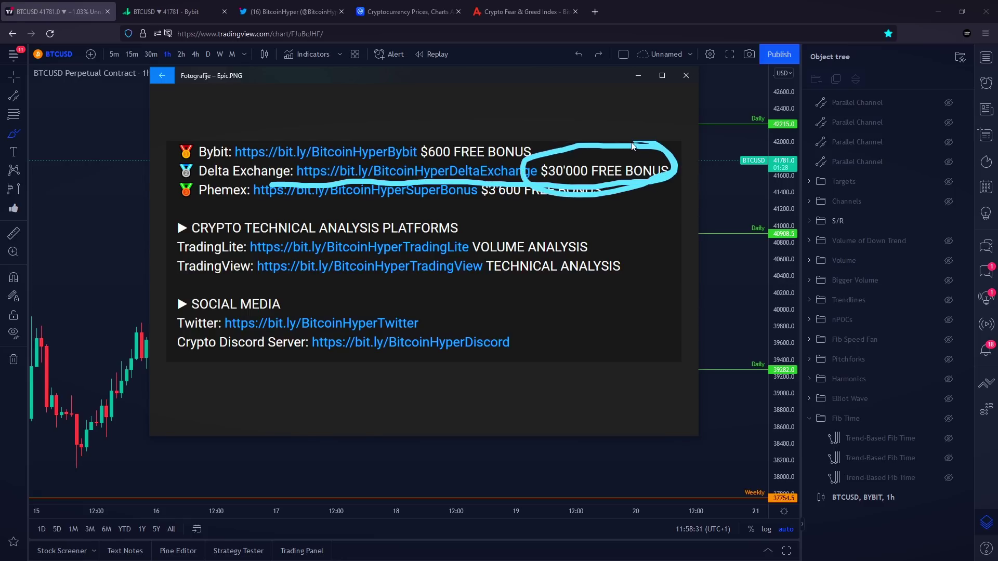
Sketch a zigzag with a circled final peak over the Epic.PNG image, and return to the TradingView chart with the watchlist shown
{"action": "left_click_drag", "start_coordinate": [324, 177], "coordinate": [415, 215]}
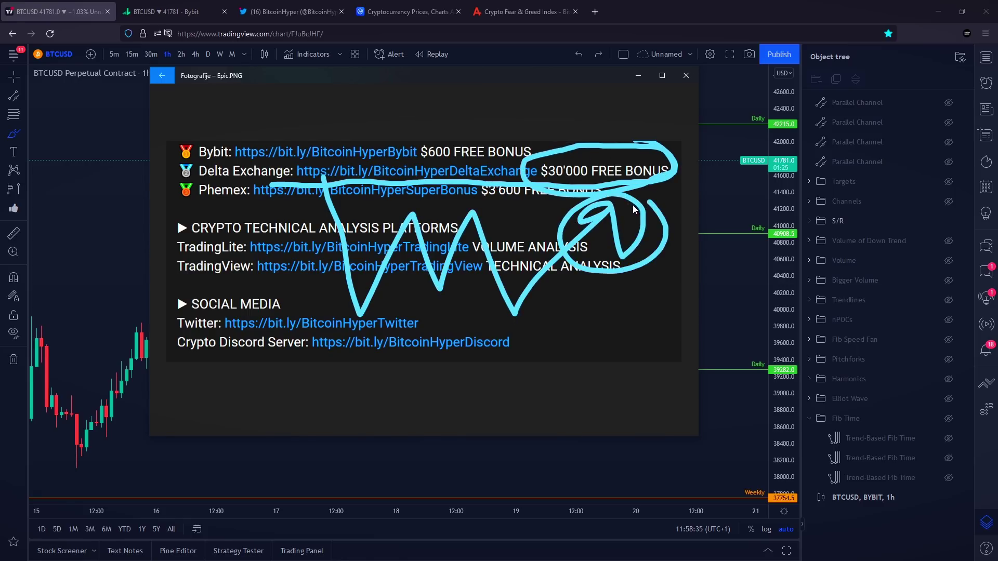
{"action": "left_click", "coordinate": [686, 75]}
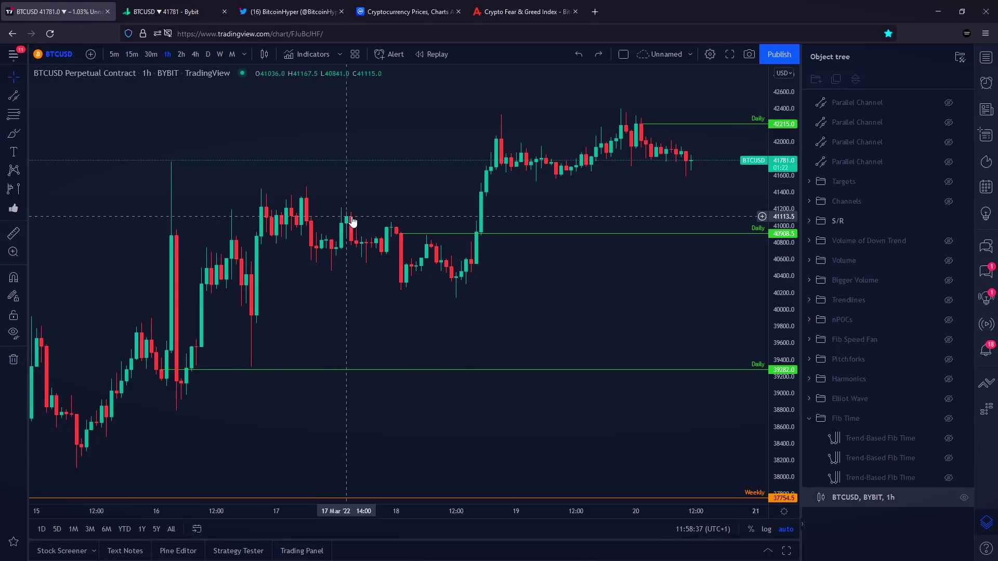
{"action": "scroll", "coordinate": [349, 223], "scroll_direction": "up", "scroll_amount": 3}
{"action": "left_click", "coordinate": [986, 57]}
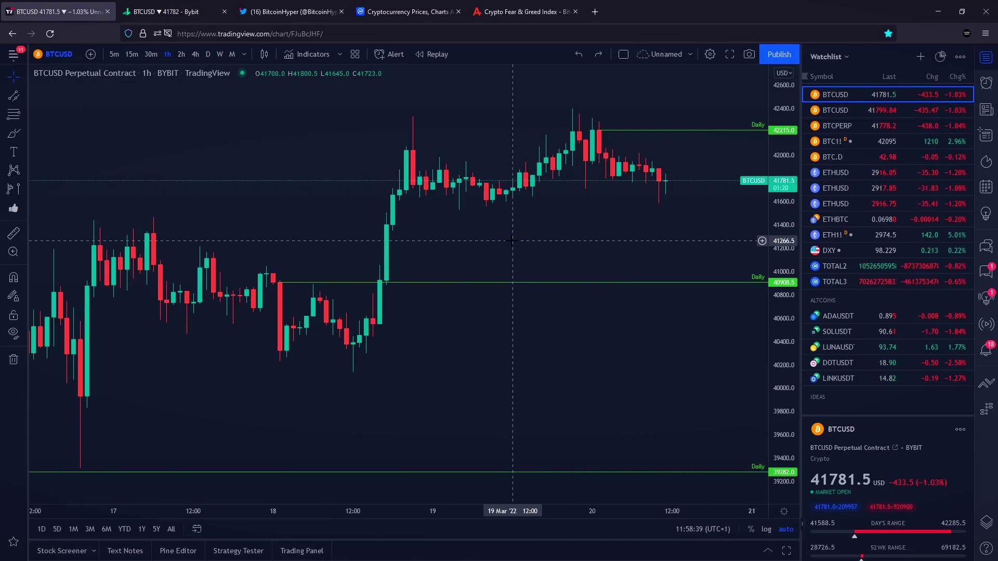
Brush a long oval around the support zone between about 41,430 and 41,650, and undo it
{"action": "scroll", "coordinate": [513, 240], "scroll_direction": "up", "scroll_amount": 2}
{"action": "left_click", "coordinate": [14, 133]}
{"action": "mouse_move", "coordinate": [666, 231]}
{"action": "left_mouse_down"}
{"action": "mouse_move", "coordinate": [456, 225]}
{"action": "mouse_move", "coordinate": [423, 263]}
{"action": "mouse_move", "coordinate": [668, 231]}
{"action": "left_mouse_up"}
{"action": "scroll", "coordinate": [618, 231], "scroll_direction": "down", "scroll_amount": 1}
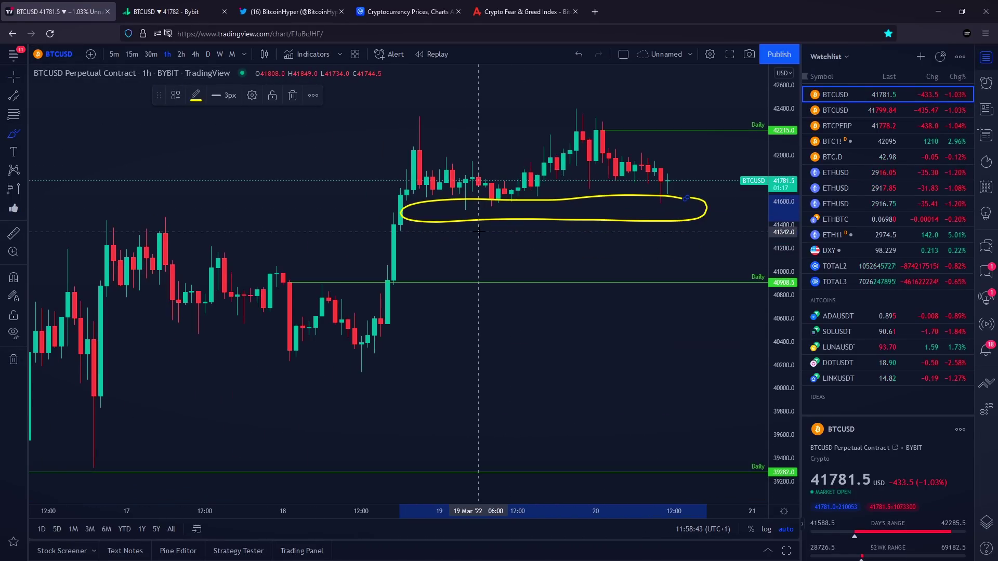
{"action": "key", "text": "ctrl+z"}
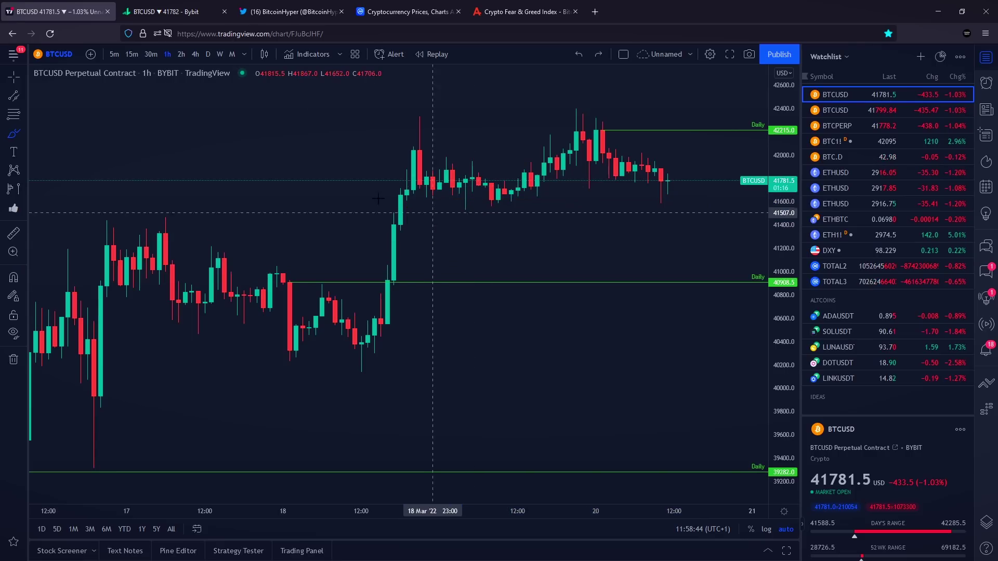
Draw a rectangle over the support zone between about 41,480 and 41,574, spanning 16 March to 20 March 23:00
{"action": "left_click", "coordinate": [13, 100]}
{"action": "scroll", "coordinate": [275, 229], "scroll_direction": "down", "scroll_amount": 1}
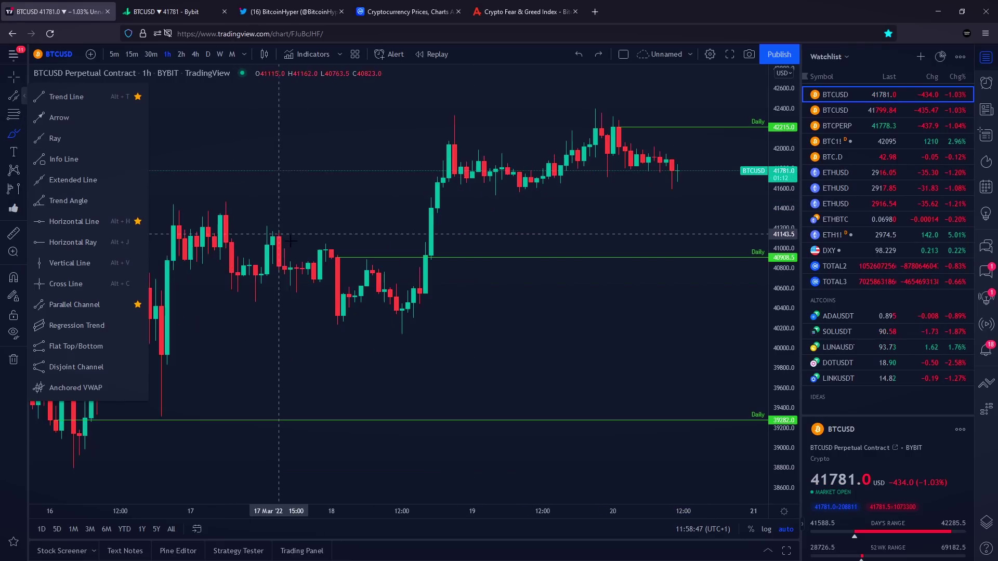
{"action": "scroll", "coordinate": [369, 222], "scroll_direction": "up", "scroll_amount": 1}
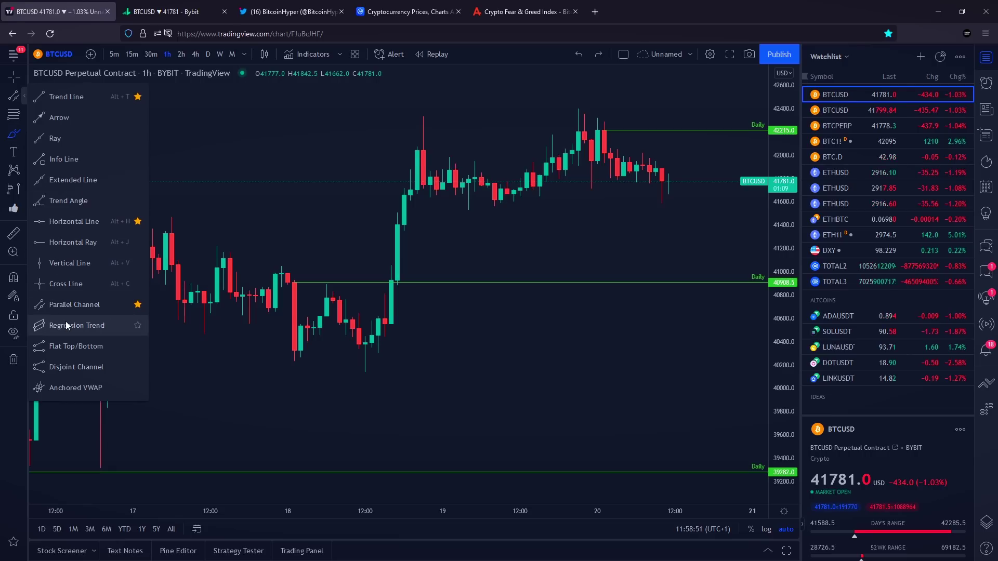
{"action": "left_click", "coordinate": [14, 136]}
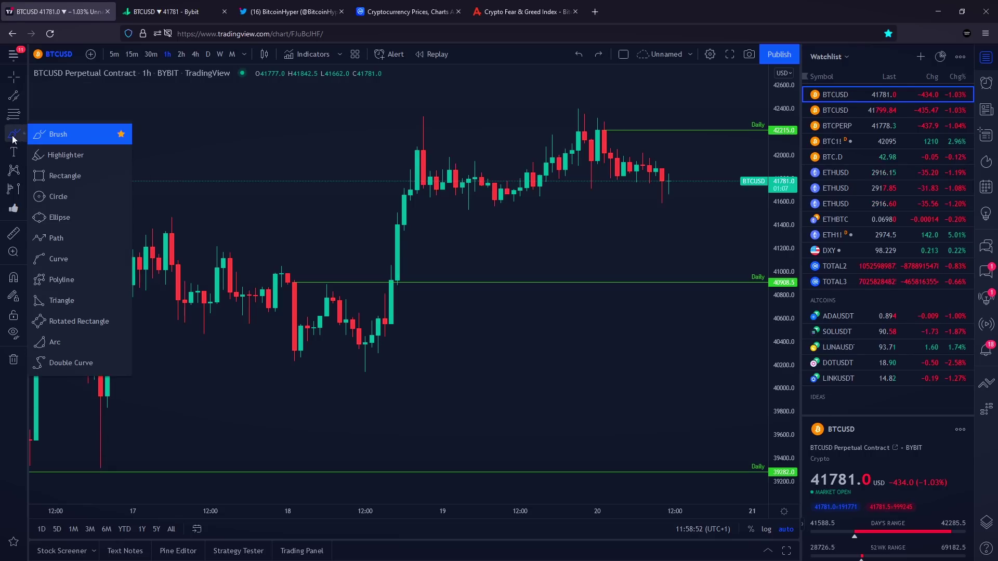
{"action": "left_click", "coordinate": [57, 176]}
{"action": "mouse_move", "coordinate": [353, 209]}
{"action": "left_mouse_down"}
{"action": "mouse_move", "coordinate": [680, 178]}
{"action": "mouse_move", "coordinate": [746, 197]}
{"action": "left_mouse_up"}
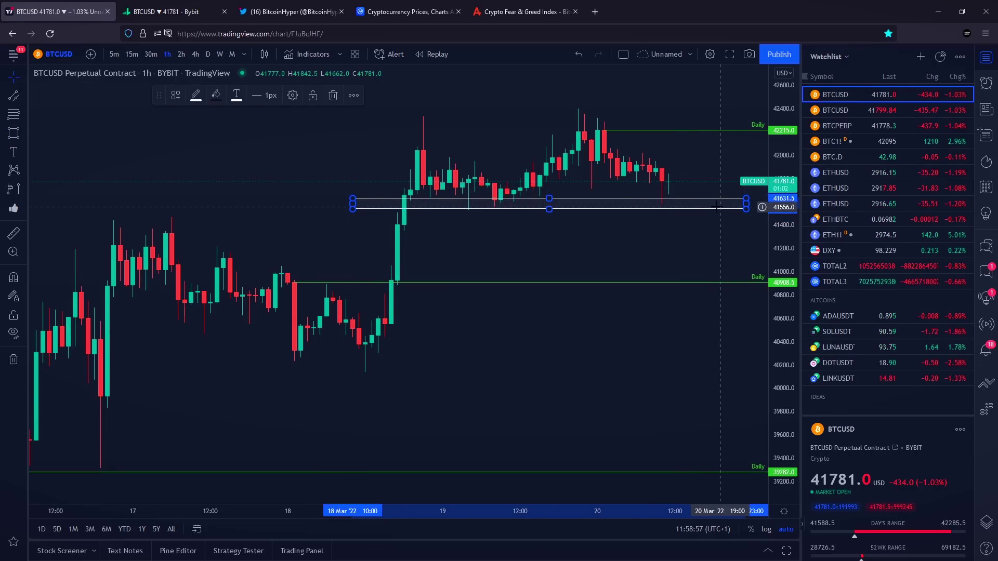
{"action": "left_click_drag", "start_coordinate": [713, 210], "coordinate": [713, 217]}
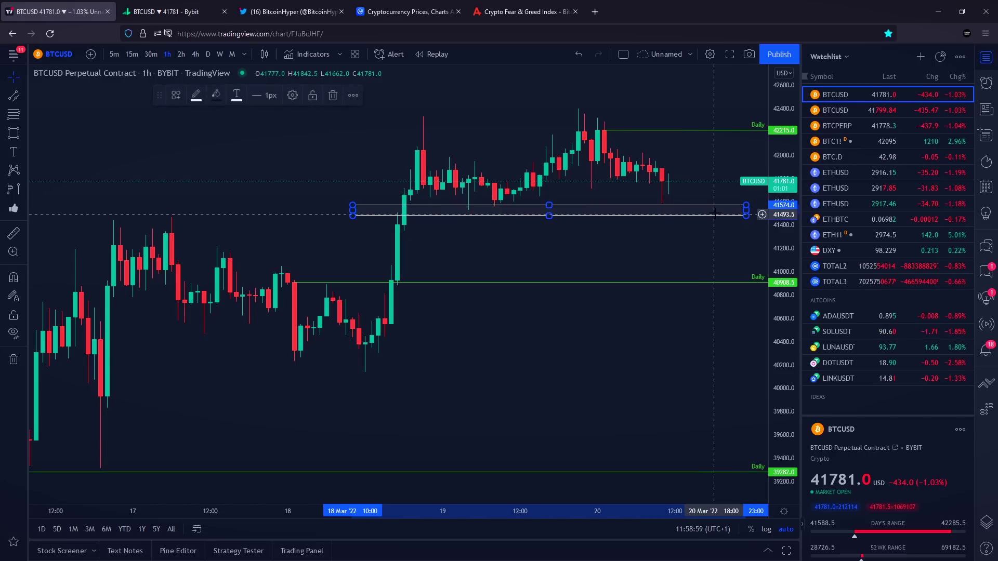
{"action": "left_click_drag", "start_coordinate": [350, 213], "coordinate": [113, 210]}
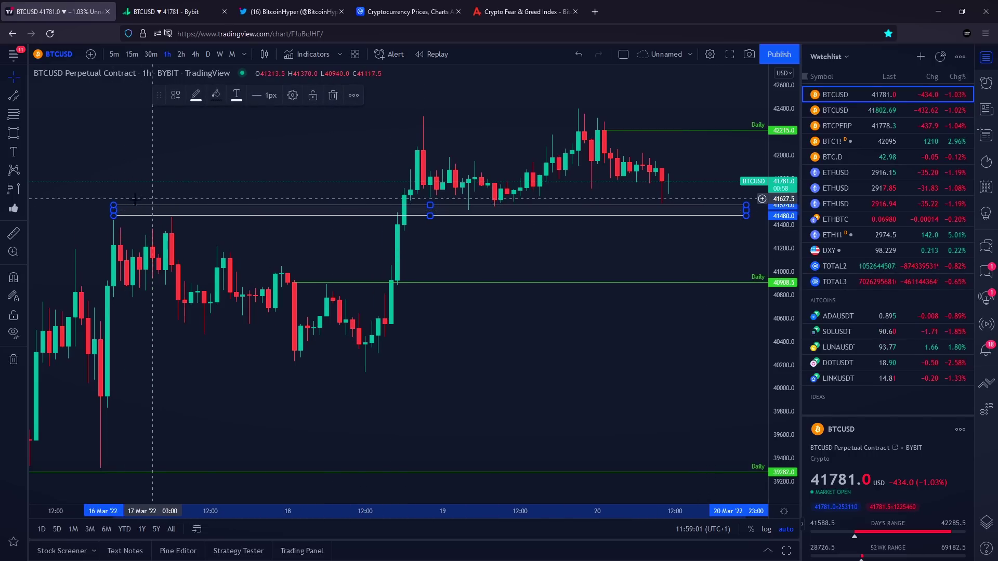
Brush marks on the rectangle just after the latest candle and below the 19 March low, undoing each one
{"action": "left_click", "coordinate": [21, 133]}
{"action": "left_click", "coordinate": [52, 134]}
{"action": "left_click_drag", "start_coordinate": [712, 208], "coordinate": [676, 225]}
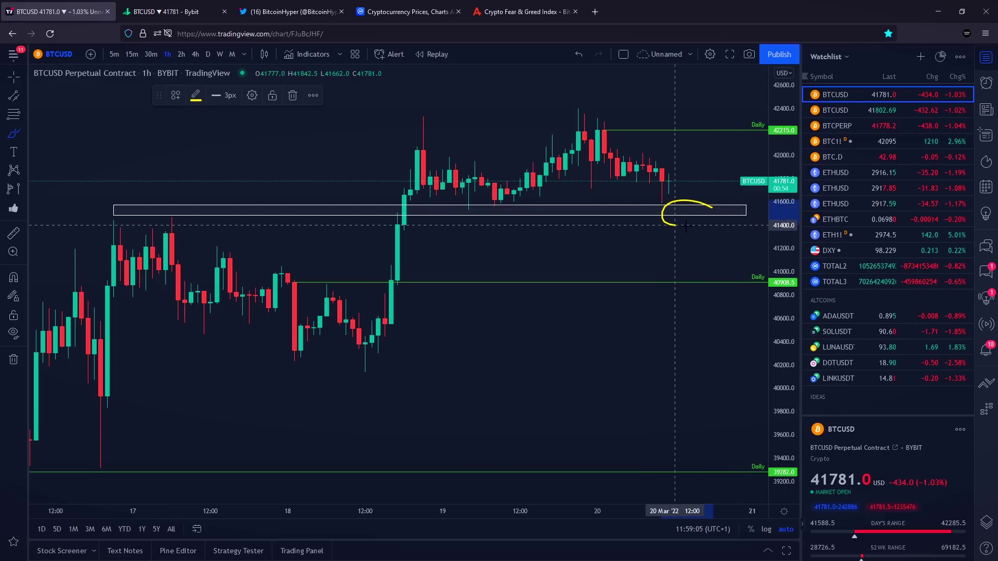
{"action": "key", "text": "ctrl+z"}
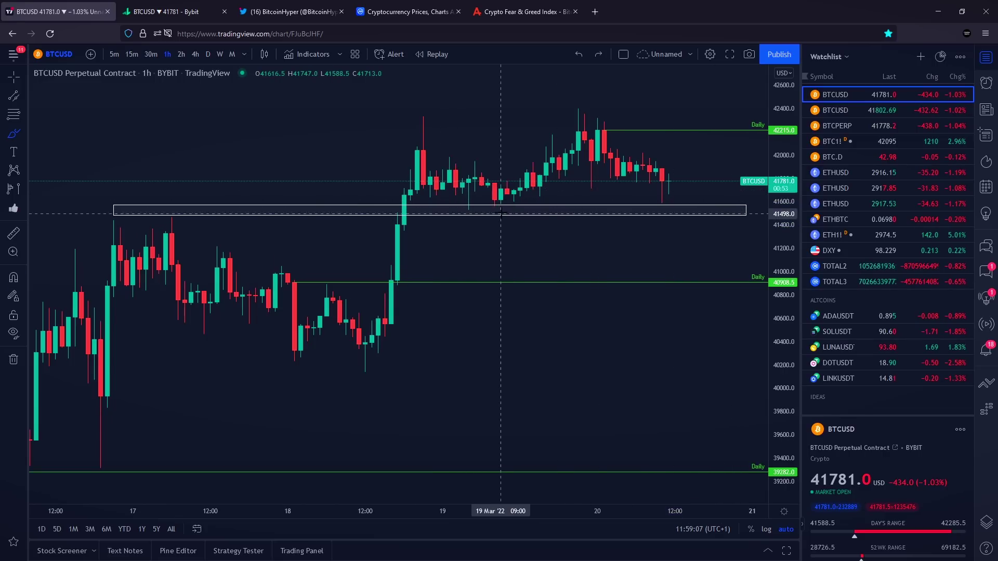
{"action": "mouse_move", "coordinate": [502, 200]}
{"action": "left_mouse_down"}
{"action": "mouse_move", "coordinate": [462, 196]}
{"action": "mouse_move", "coordinate": [505, 220]}
{"action": "left_mouse_up"}
{"action": "key", "text": "ctrl+z"}
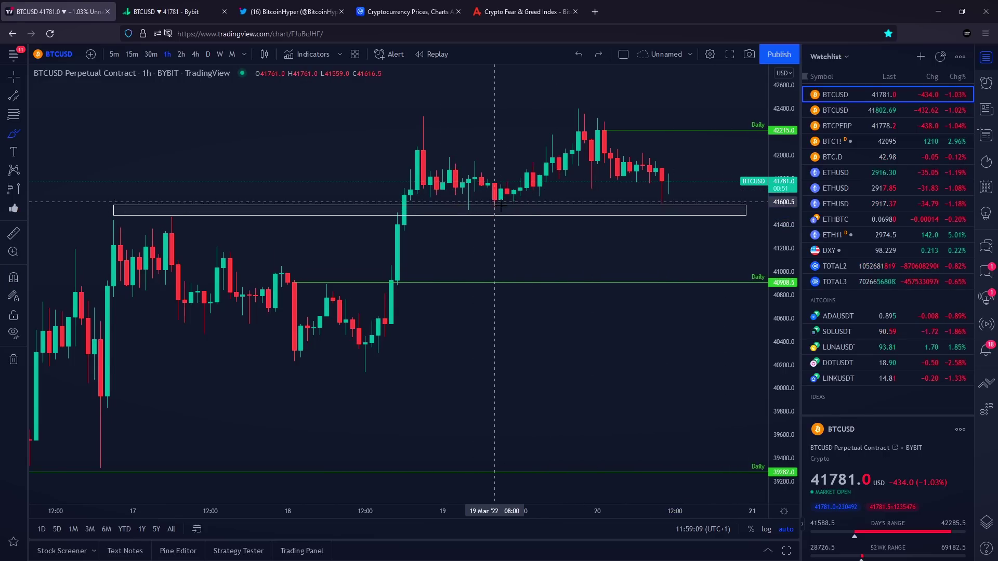
Brush a mark along the 19 March lows above the rectangle, and undo it
{"action": "scroll", "coordinate": [518, 232], "scroll_direction": "up", "scroll_amount": 3}
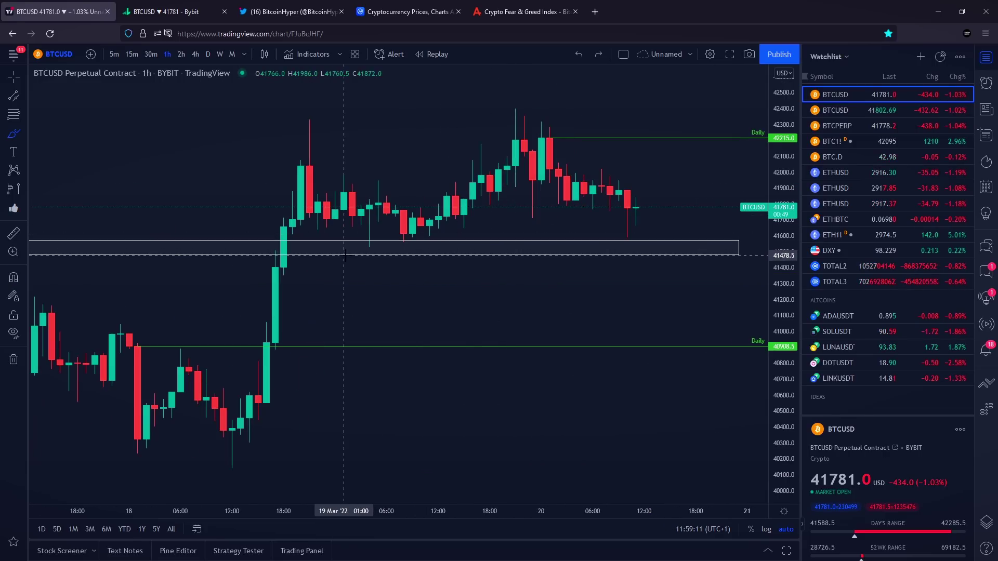
{"action": "mouse_move", "coordinate": [345, 260]}
{"action": "left_mouse_down"}
{"action": "mouse_move", "coordinate": [436, 251]}
{"action": "mouse_move", "coordinate": [377, 223]}
{"action": "mouse_move", "coordinate": [438, 235]}
{"action": "left_mouse_up"}
{"action": "key", "text": "ctrl+z"}
{"action": "key", "text": "ctrl+z"}
{"action": "scroll", "coordinate": [365, 112], "scroll_direction": "down", "scroll_amount": 1}
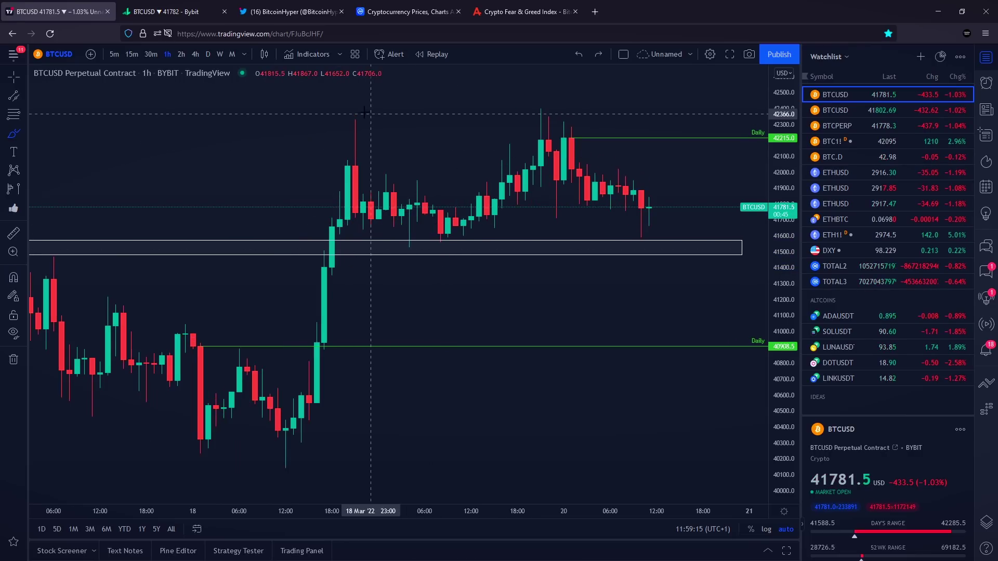
{"action": "left_click", "coordinate": [322, 54]}
{"action": "left_click", "coordinate": [501, 237]}
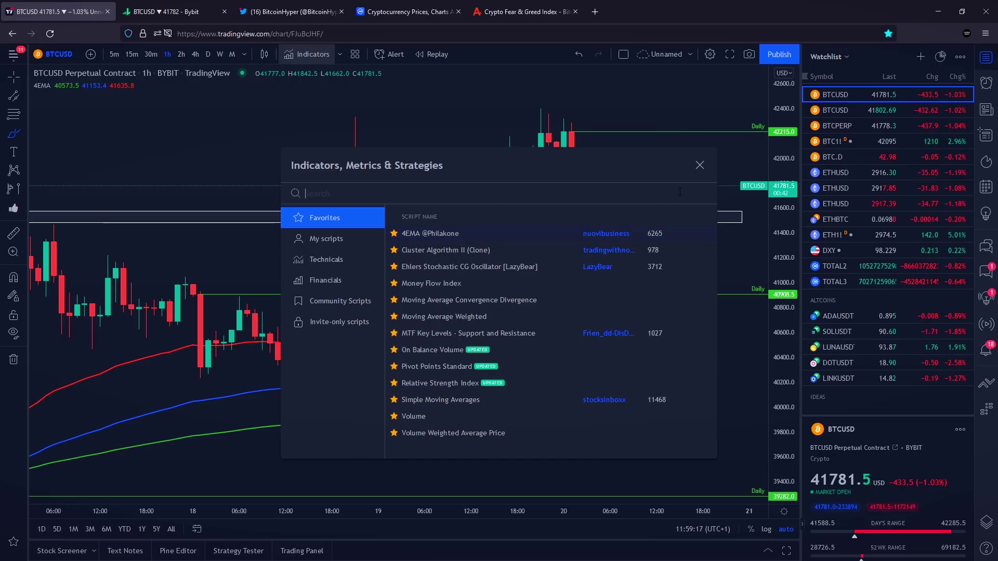
{"action": "left_click", "coordinate": [702, 163]}
{"action": "scroll", "coordinate": [374, 197], "scroll_direction": "down", "scroll_amount": 1}
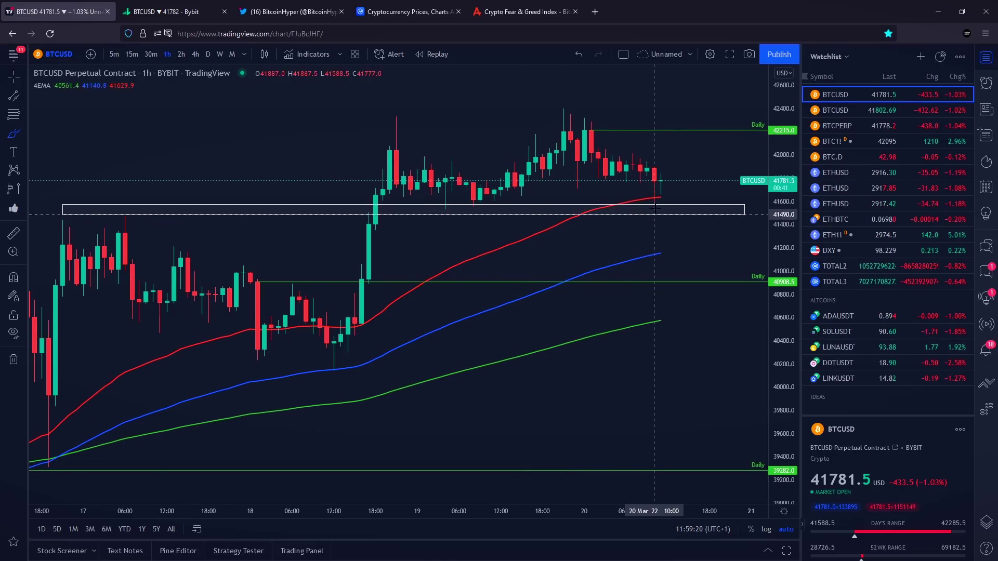
Brush a mark near the red EMA at the latest candle, delete it, and remove the 4EMA indicator
{"action": "mouse_move", "coordinate": [674, 191]}
{"action": "left_mouse_down"}
{"action": "mouse_move", "coordinate": [642, 195]}
{"action": "mouse_move", "coordinate": [667, 193]}
{"action": "left_mouse_up"}
{"action": "key", "text": "Delete"}
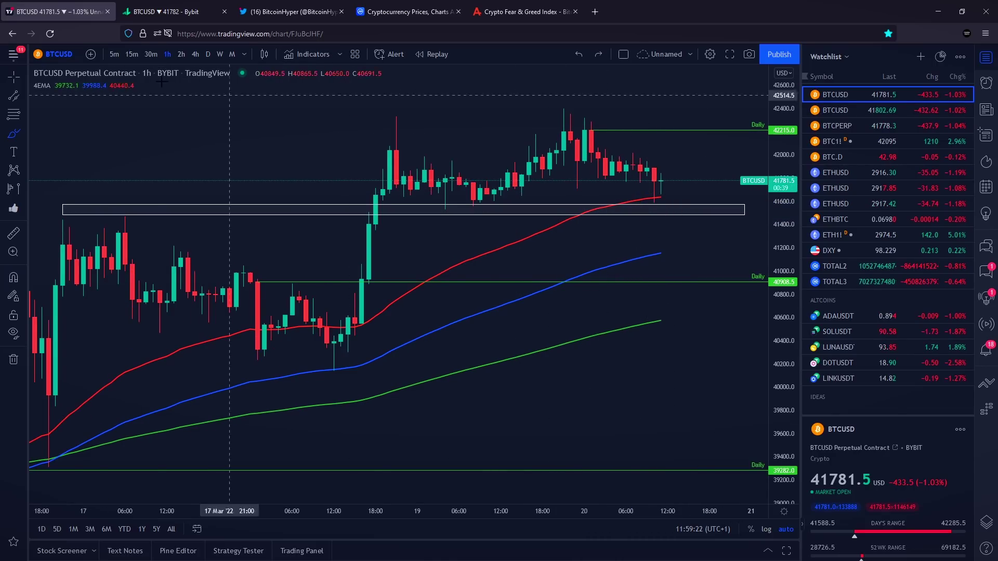
{"action": "left_click", "coordinate": [105, 84]}
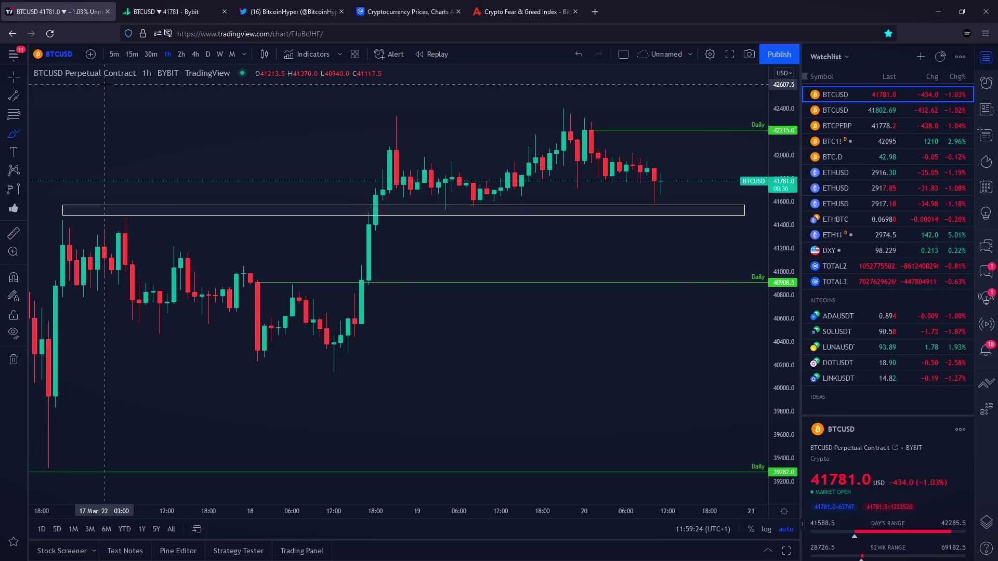
Brush a V-shaped path from the latest candles through the rectangle to about 41,370 and back up to about 41,968, and undo it
{"action": "scroll", "coordinate": [567, 213], "scroll_direction": "up", "scroll_amount": 2}
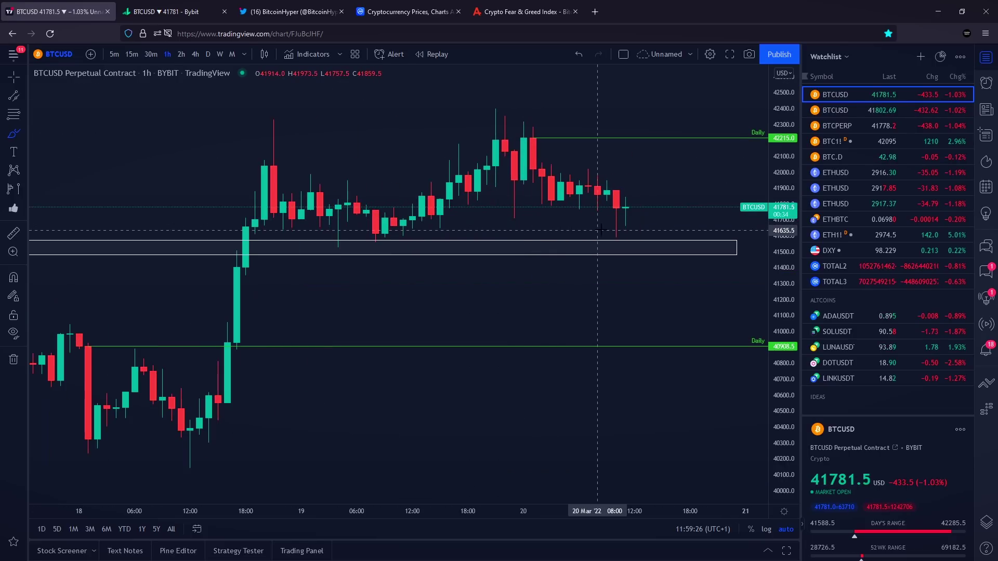
{"action": "left_click_drag", "start_coordinate": [616, 188], "coordinate": [635, 273]}
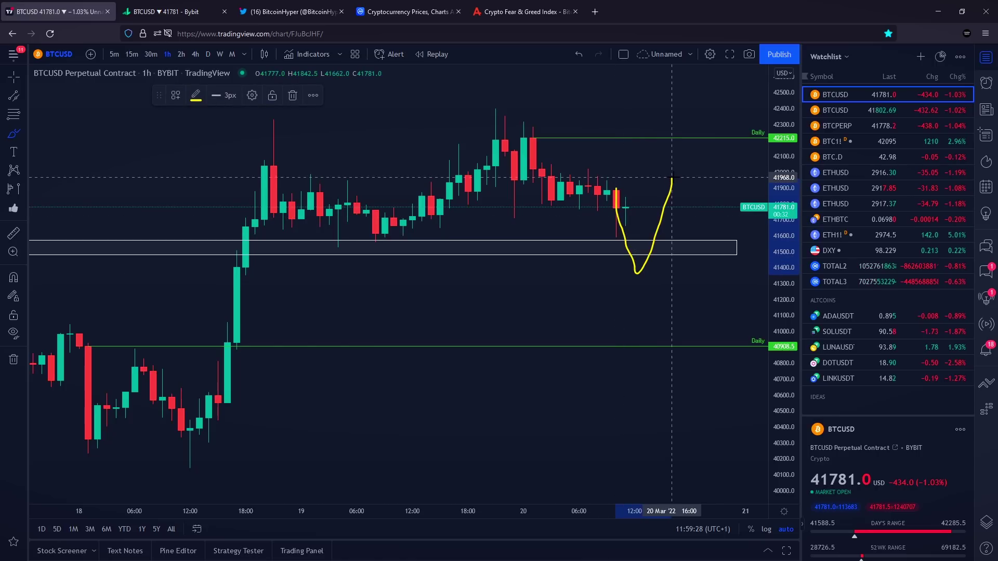
{"action": "key", "text": "ctrl+z"}
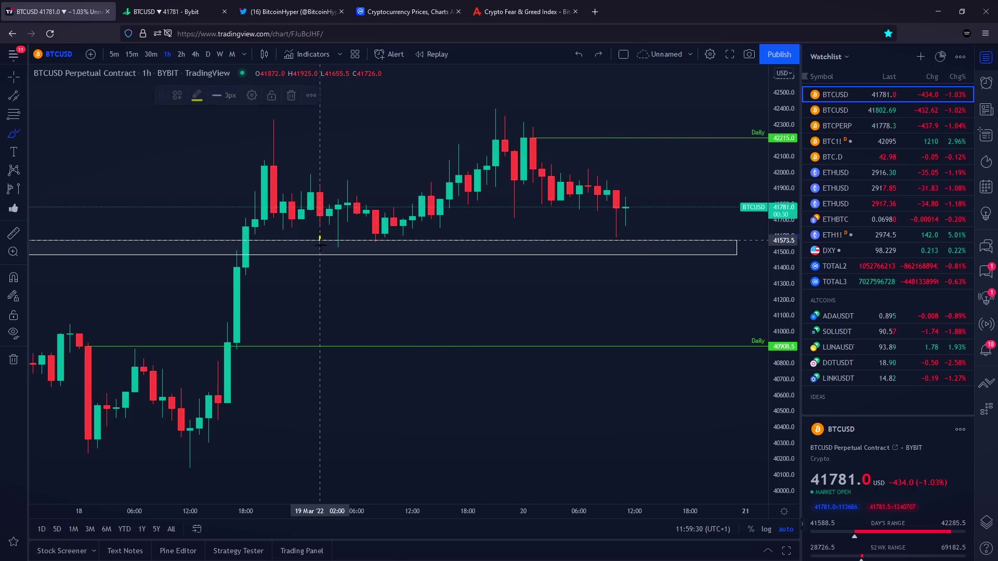
Brush a mark along the 19 March lows and a dip-and-bounce path from the current price, undoing both
{"action": "mouse_move", "coordinate": [320, 245]}
{"action": "left_mouse_down"}
{"action": "mouse_move", "coordinate": [347, 271]}
{"action": "mouse_move", "coordinate": [414, 240]}
{"action": "left_mouse_up"}
{"action": "key", "text": "ctrl+z"}
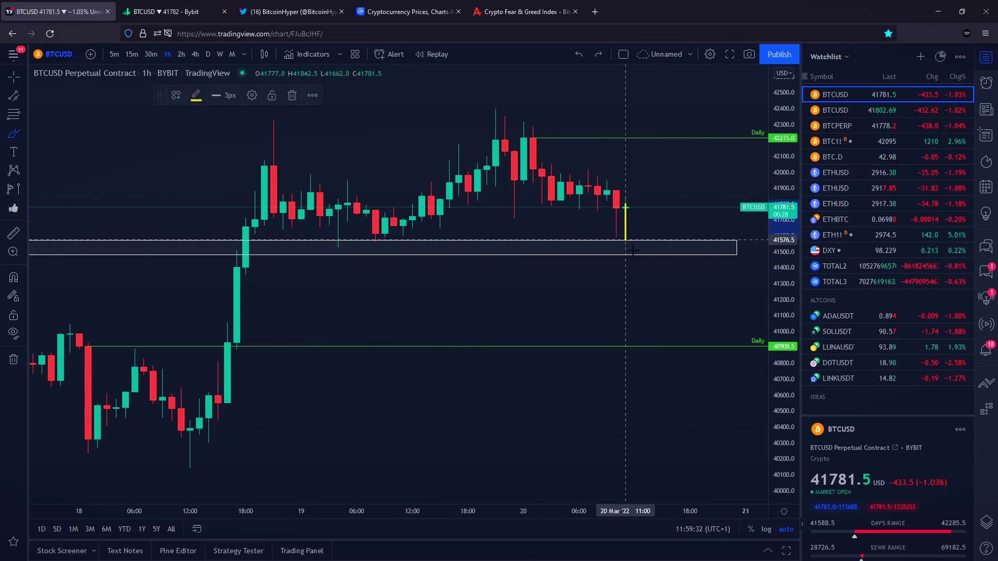
{"action": "left_click_drag", "start_coordinate": [633, 251], "coordinate": [668, 205]}
{"action": "key", "text": "ctrl+z"}
Examine the price and CVD trendlines on the TradingLite chart, and undo a short stroke brushed at the latest low in TradingView
{"action": "key", "text": "ctrl+Tab"}
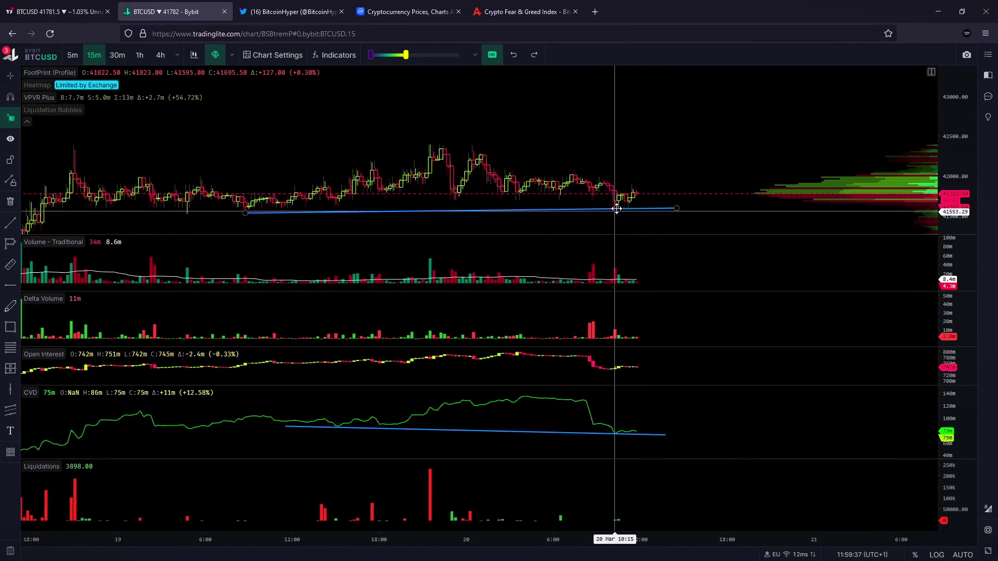
{"action": "key", "text": "ctrl+shift+Tab"}
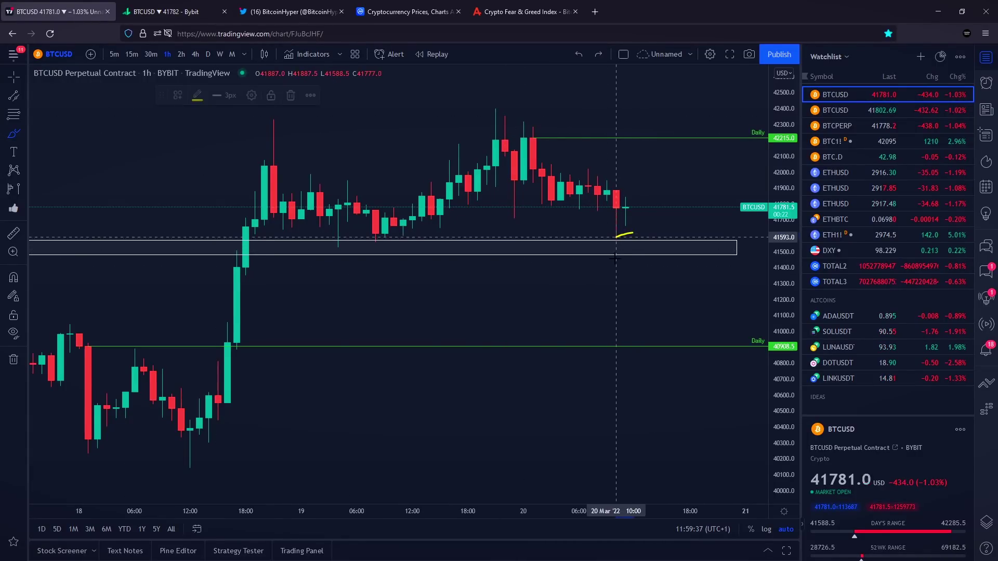
{"action": "key", "text": "ctrl+z"}
Brush possible drop and bounce paths from the current price around the rectangle, and undo them
{"action": "left_click_drag", "start_coordinate": [625, 194], "coordinate": [644, 257]}
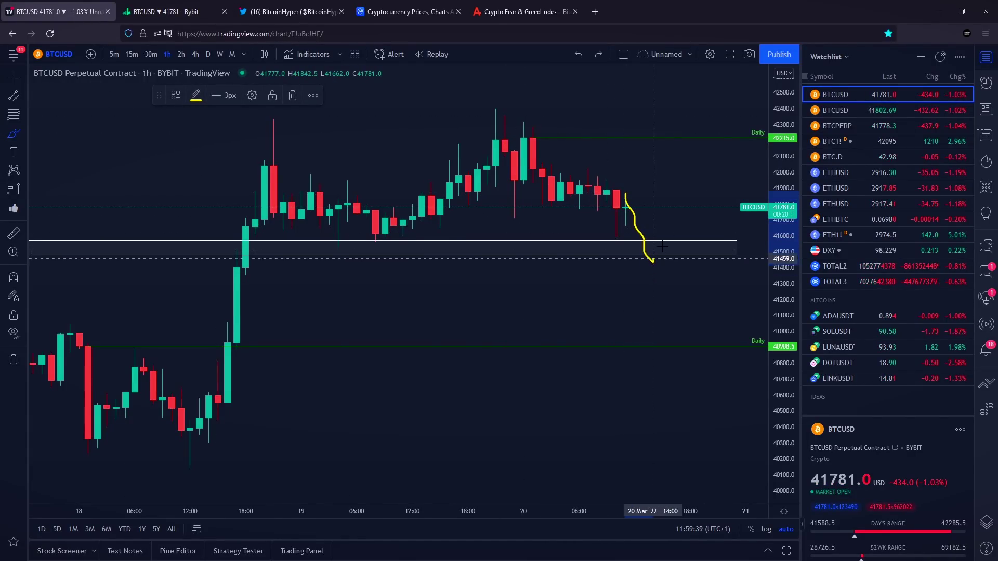
{"action": "key", "text": "ctrl+z"}
{"action": "mouse_move", "coordinate": [617, 197]}
{"action": "left_mouse_down"}
{"action": "mouse_move", "coordinate": [638, 236]}
{"action": "mouse_move", "coordinate": [662, 218]}
{"action": "left_mouse_up"}
{"action": "left_click_drag", "start_coordinate": [681, 254], "coordinate": [719, 228]}
{"action": "key", "text": "ctrl+z"}
{"action": "left_click_drag", "start_coordinate": [651, 228], "coordinate": [662, 235]}
{"action": "key", "text": "ctrl+z"}
Circle the part of the rectangle just after the latest candle with the brush, and undo the circle
{"action": "scroll", "coordinate": [650, 295], "scroll_direction": "down", "scroll_amount": 2}
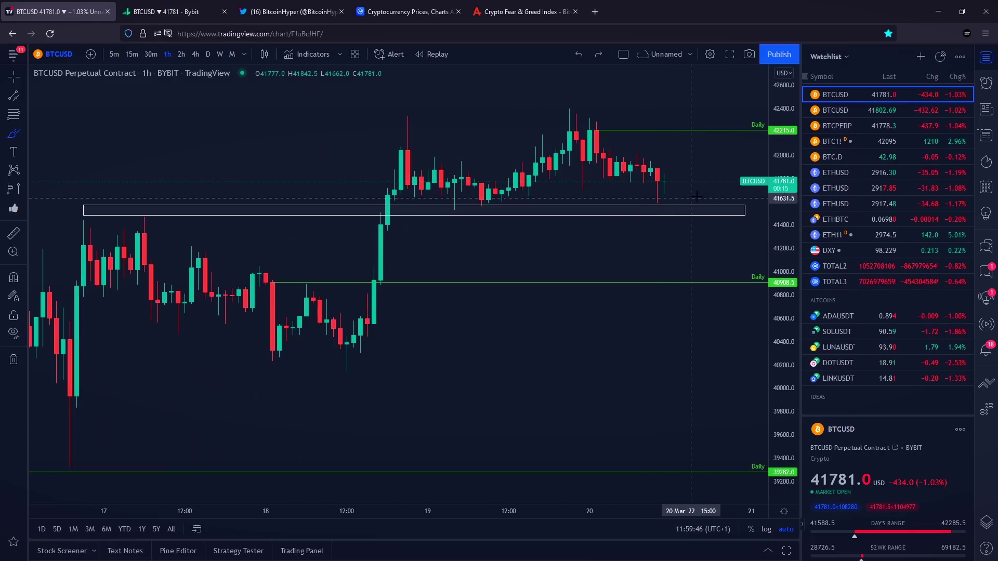
{"action": "left_click_drag", "start_coordinate": [705, 197], "coordinate": [691, 234]}
{"action": "scroll", "coordinate": [698, 197], "scroll_direction": "down", "scroll_amount": 2}
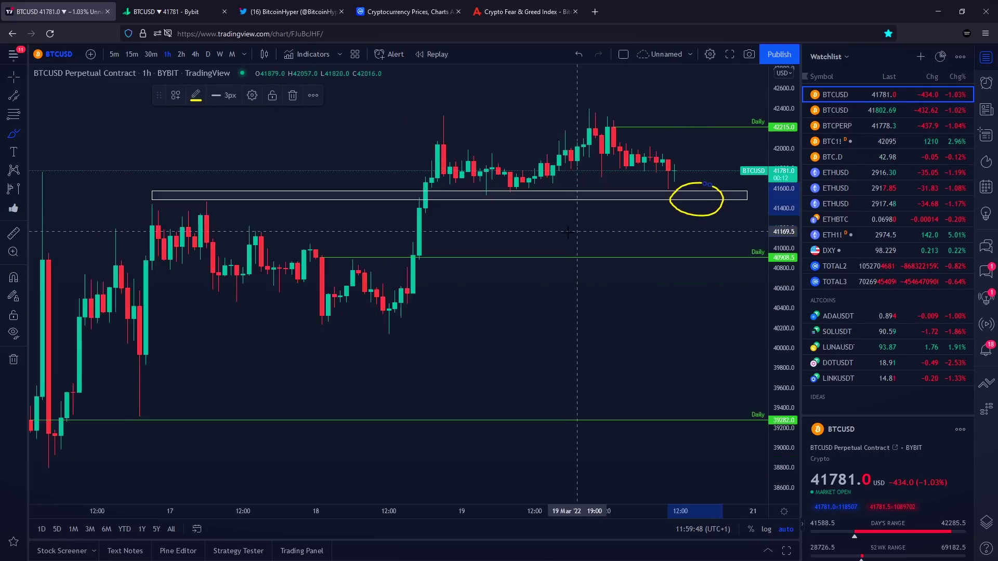
{"action": "key", "text": "ctrl+z"}
Draw an ascending trend line from the 14 March low at about 37,504 to about 41,977 on 21 March 14:00
{"action": "left_click", "coordinate": [10, 98]}
{"action": "left_click", "coordinate": [57, 96]}
{"action": "scroll", "coordinate": [234, 442], "scroll_direction": "down", "scroll_amount": 3}
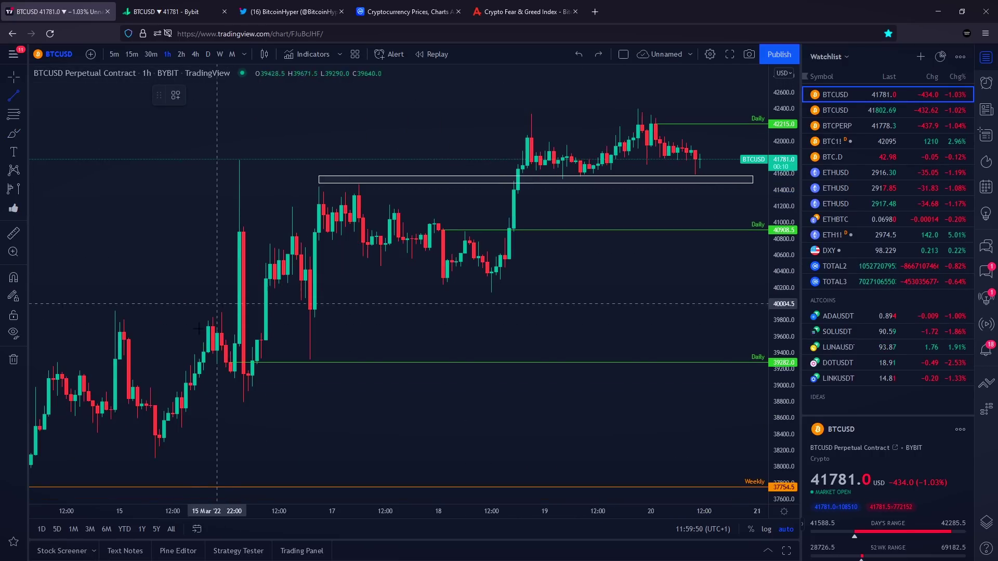
{"action": "left_click", "coordinate": [224, 462]}
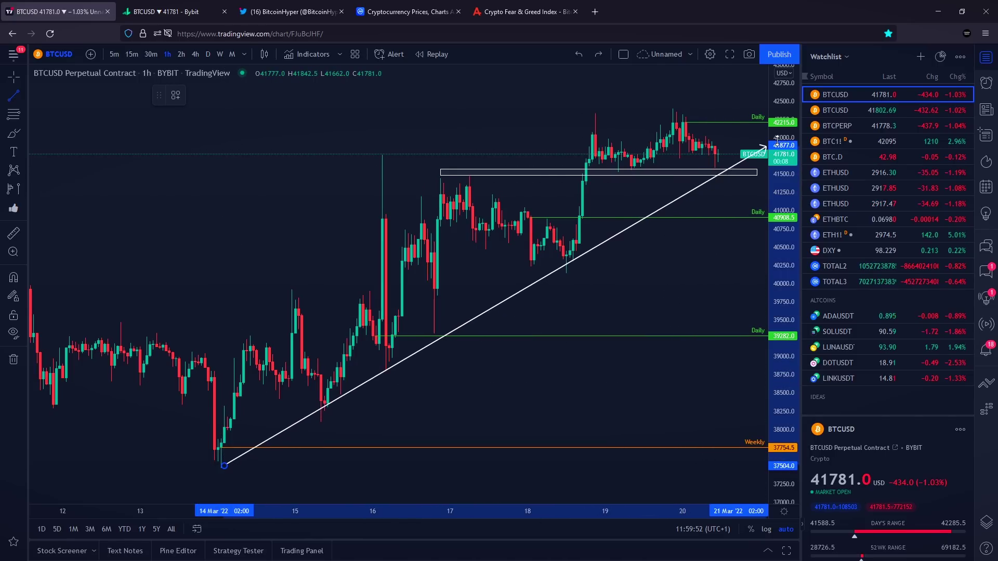
{"action": "left_click", "coordinate": [752, 164]}
{"action": "left_click_drag", "start_coordinate": [656, 280], "coordinate": [585, 286]}
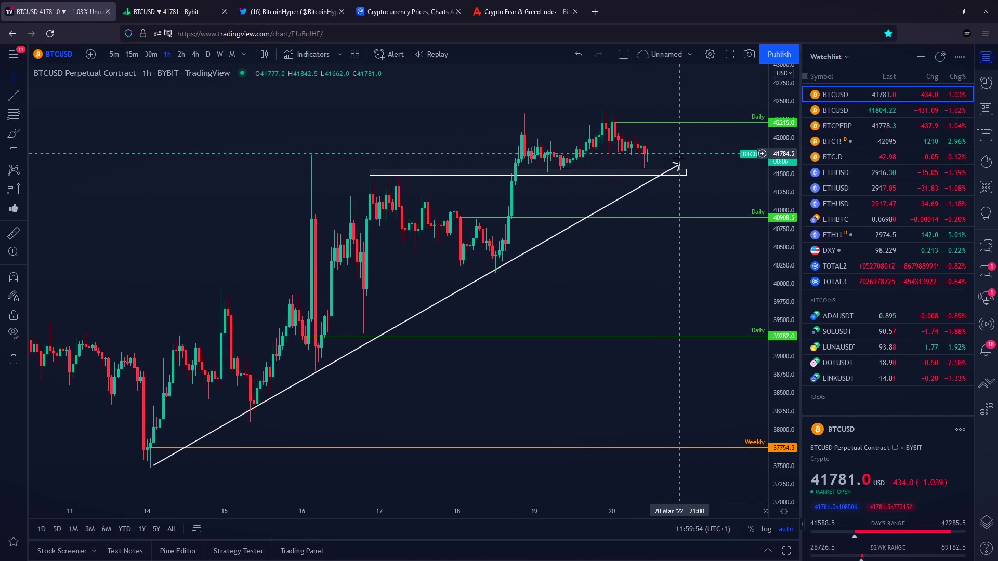
{"action": "left_click_drag", "start_coordinate": [681, 163], "coordinate": [734, 140]}
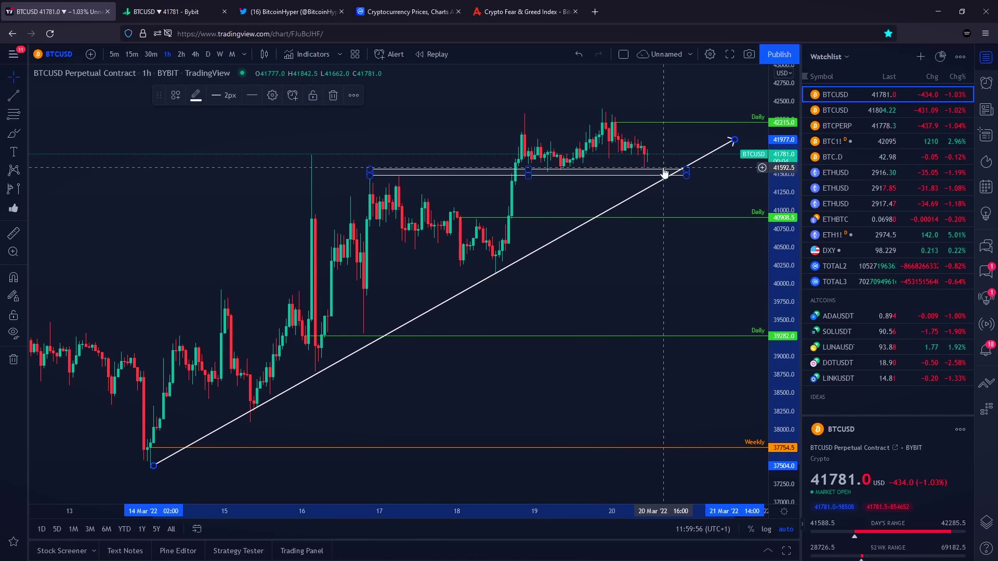
Brush a mark where the ascending trend line meets the rectangle, and delete it
{"action": "left_click", "coordinate": [14, 134]}
{"action": "mouse_move", "coordinate": [681, 153]}
{"action": "left_mouse_down"}
{"action": "mouse_move", "coordinate": [656, 157]}
{"action": "mouse_move", "coordinate": [685, 165]}
{"action": "left_mouse_up"}
{"action": "left_click", "coordinate": [292, 95]}
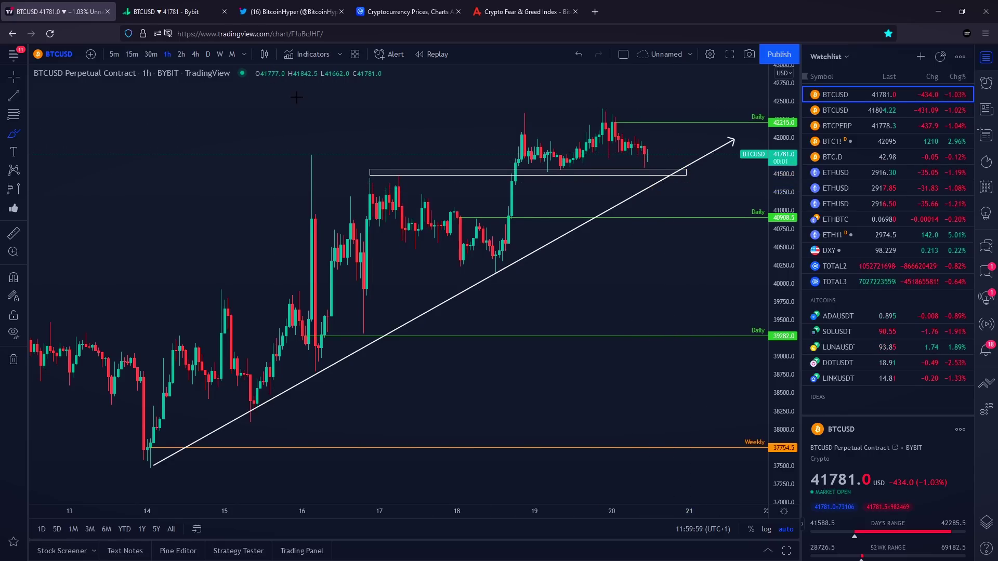
Add the Volume indicator to the chart, and circle the latest volume bars with the brush before undoing the circle
{"action": "scroll", "coordinate": [580, 197], "scroll_direction": "up", "scroll_amount": 3}
{"action": "left_click", "coordinate": [305, 54]}
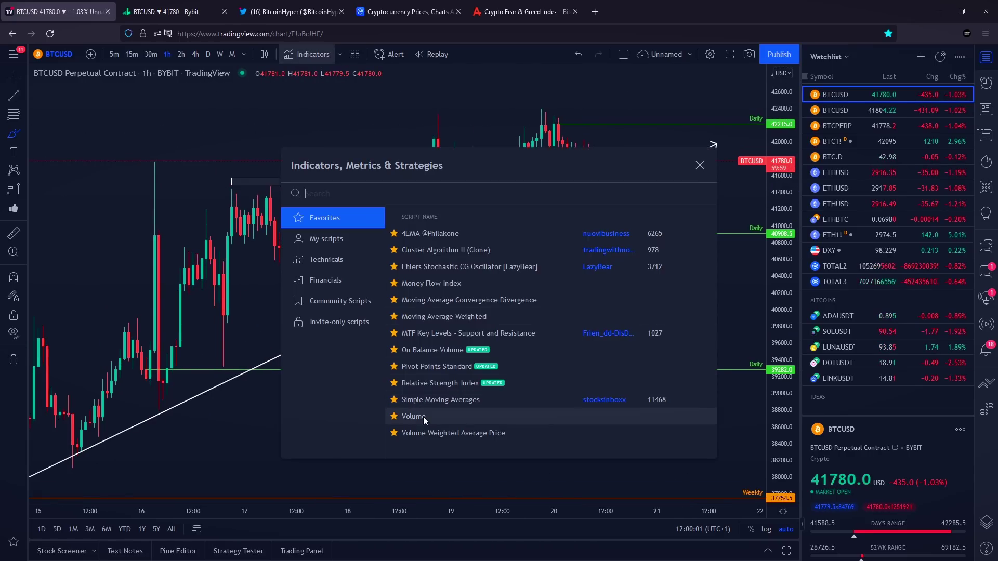
{"action": "left_click", "coordinate": [423, 416]}
{"action": "left_click", "coordinate": [701, 163]}
{"action": "mouse_move", "coordinate": [619, 444]}
{"action": "left_mouse_down"}
{"action": "mouse_move", "coordinate": [575, 461]}
{"action": "mouse_move", "coordinate": [633, 459]}
{"action": "left_mouse_up"}
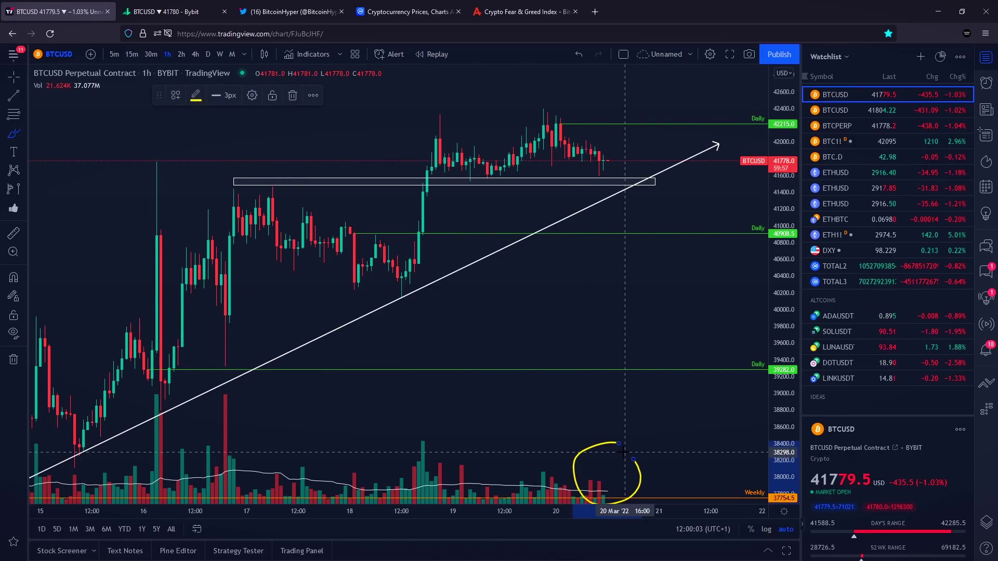
{"action": "key", "text": "ctrl+z"}
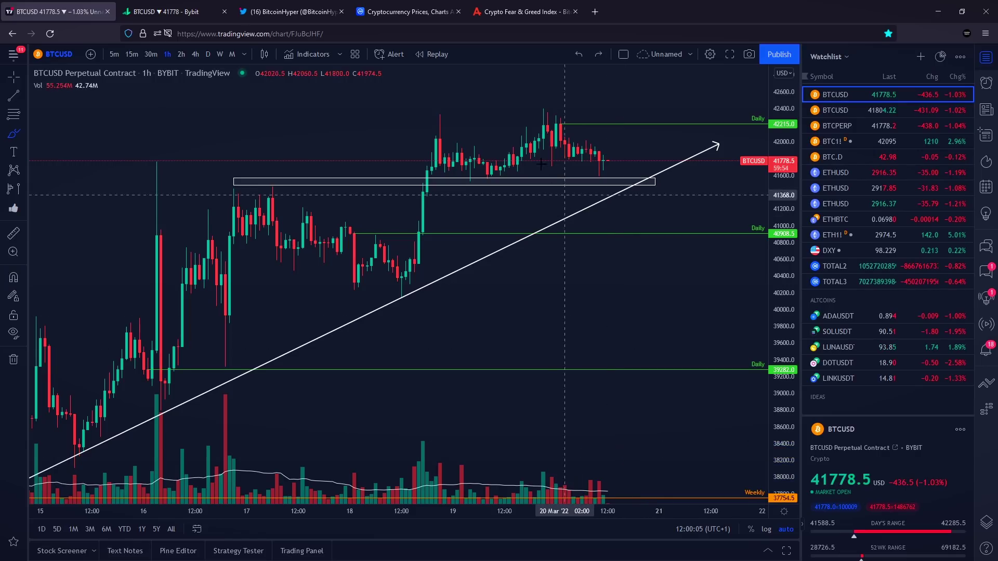
Add the Cluster Algorithm II (Clone) indicator and switch the chart to the 4-hour timeframe
{"action": "left_click", "coordinate": [310, 52]}
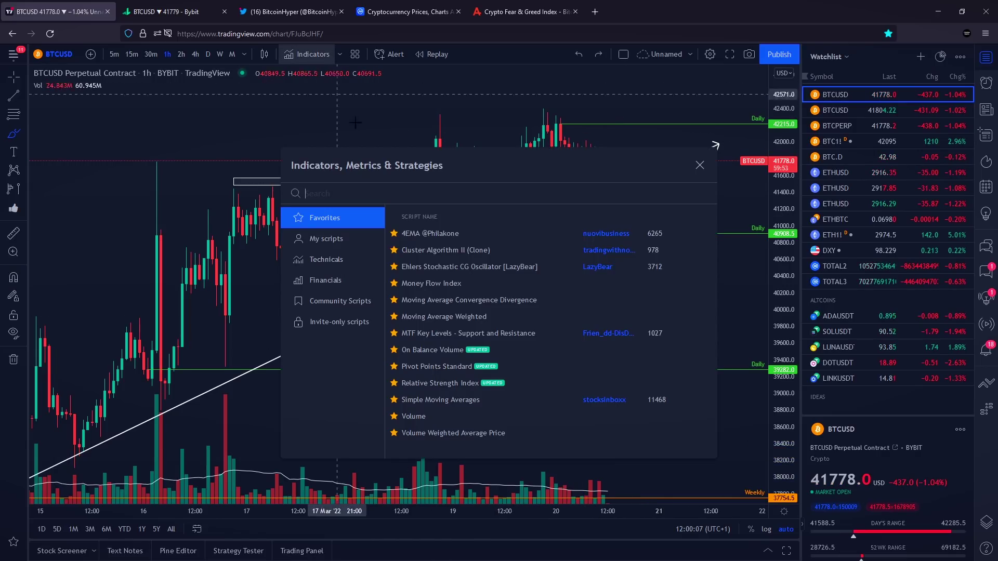
{"action": "left_click", "coordinate": [433, 252]}
{"action": "left_click", "coordinate": [700, 164]}
{"action": "left_click", "coordinate": [195, 54]}
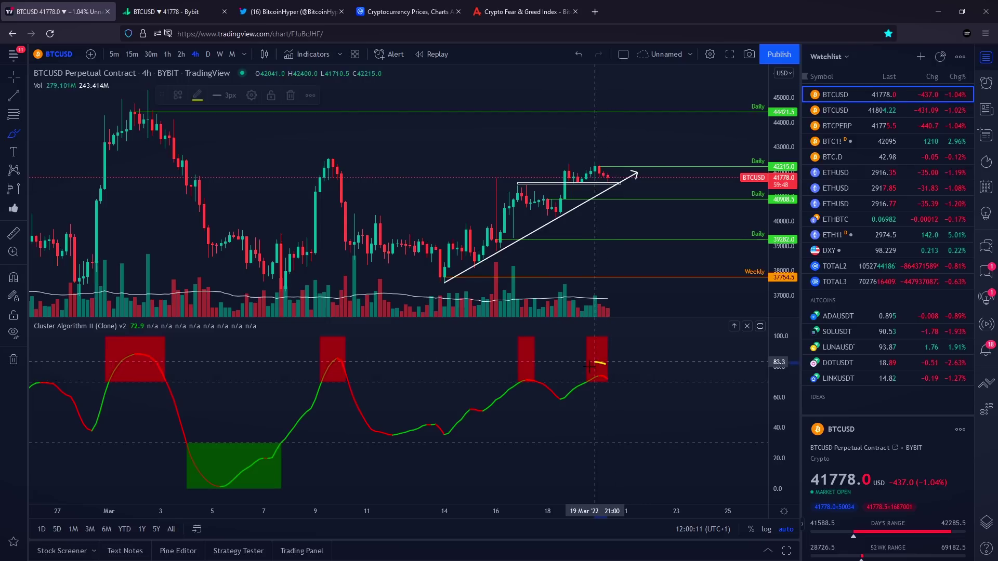
Brush marks and a circle around the two latest red zones in the Cluster Algorithm pane, and undo them all
{"action": "left_click_drag", "start_coordinate": [603, 364], "coordinate": [612, 369]}
{"action": "key", "text": "Delete"}
{"action": "mouse_move", "coordinate": [515, 381]}
{"action": "left_mouse_down"}
{"action": "mouse_move", "coordinate": [608, 379]}
{"action": "mouse_move", "coordinate": [513, 387]}
{"action": "mouse_move", "coordinate": [534, 365]}
{"action": "mouse_move", "coordinate": [562, 374]}
{"action": "mouse_move", "coordinate": [558, 358]}
{"action": "left_mouse_up"}
{"action": "scroll", "coordinate": [546, 378], "scroll_direction": "up", "scroll_amount": 4}
{"action": "key", "text": "ctrl+z"}
{"action": "scroll", "coordinate": [515, 363], "scroll_direction": "down", "scroll_amount": 1}
{"action": "key", "text": "ctrl+z"}
{"action": "key", "text": "ctrl+z"}
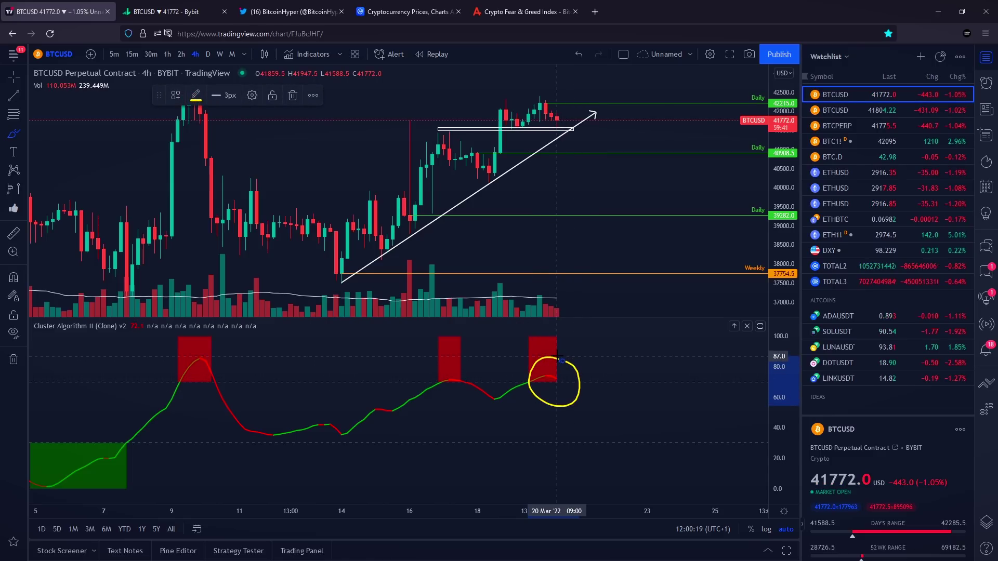
{"action": "key", "text": "ctrl+z"}
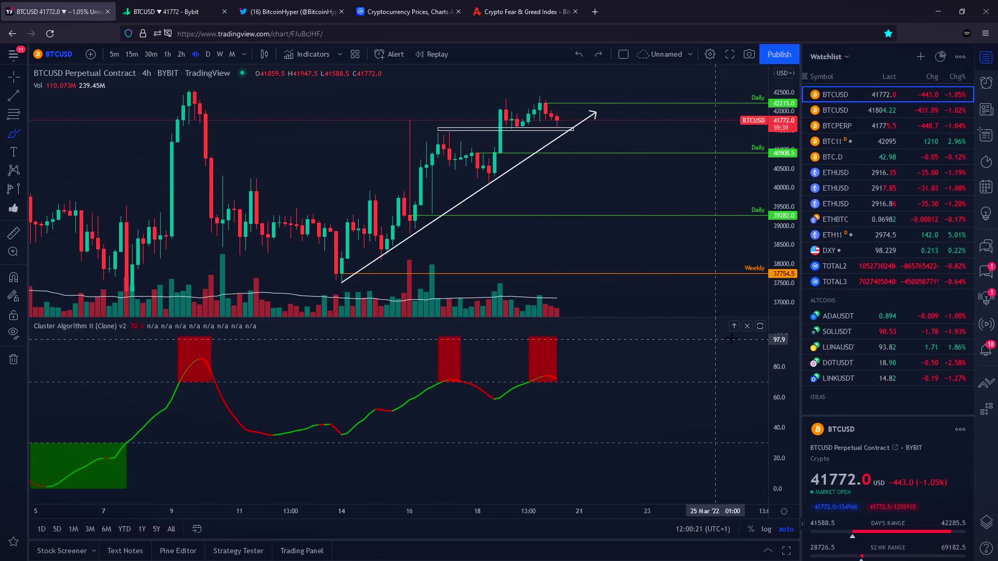
Remove the Cluster Algorithm II indicator and delete the ascending trend line
{"action": "left_click", "coordinate": [747, 326]}
{"action": "key", "text": "Escape"}
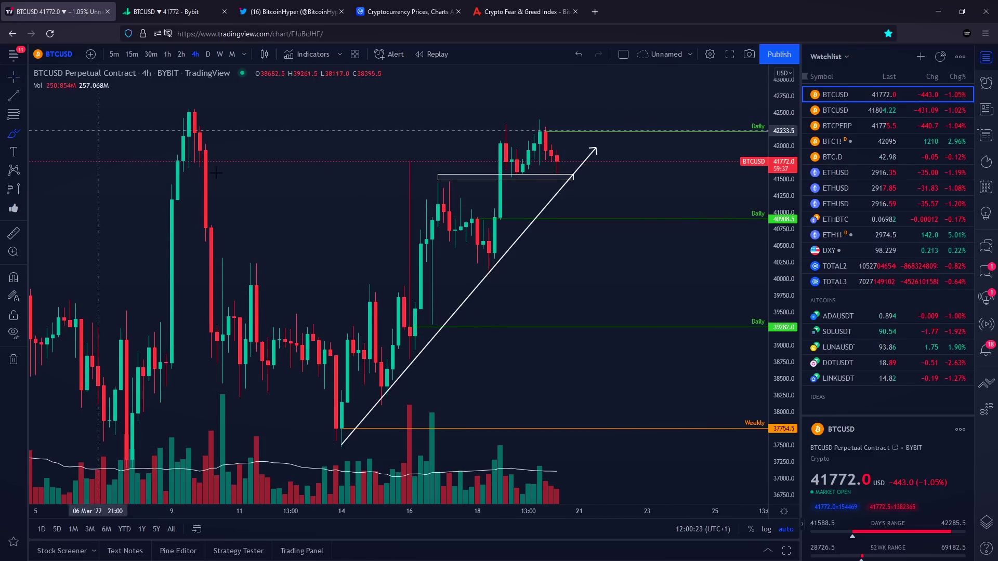
{"action": "key", "text": "Delete"}
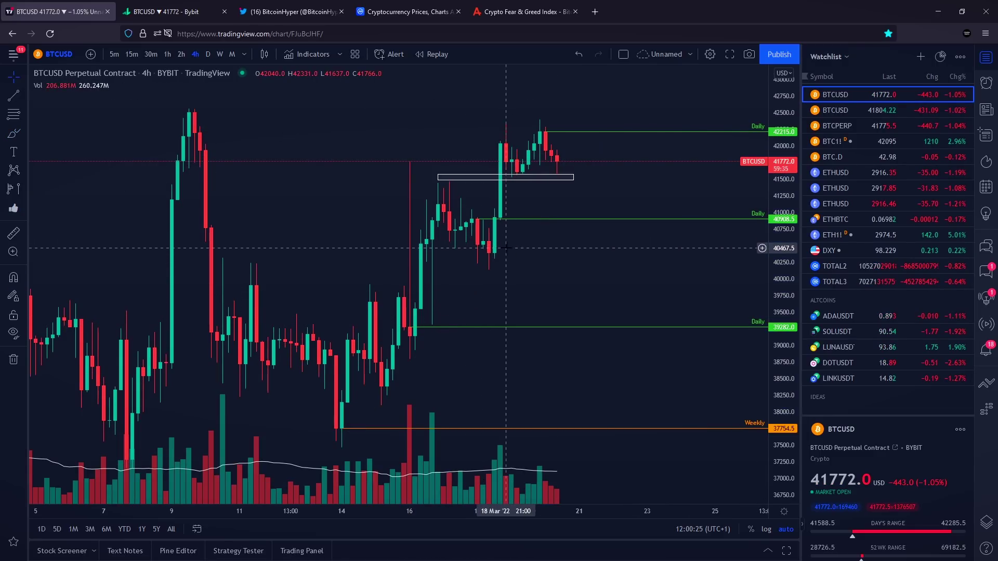
Switch to the 1-hour timeframe, brush a mark just after the latest candle, and undo the mark
{"action": "left_click", "coordinate": [167, 54]}
{"action": "left_click", "coordinate": [13, 133]}
{"action": "mouse_move", "coordinate": [602, 120]}
{"action": "left_mouse_down"}
{"action": "mouse_move", "coordinate": [568, 93]}
{"action": "mouse_move", "coordinate": [449, 176]}
{"action": "mouse_move", "coordinate": [636, 153]}
{"action": "left_mouse_up"}
{"action": "scroll", "coordinate": [612, 110], "scroll_direction": "down", "scroll_amount": 1}
{"action": "key", "text": "ctrl+z"}
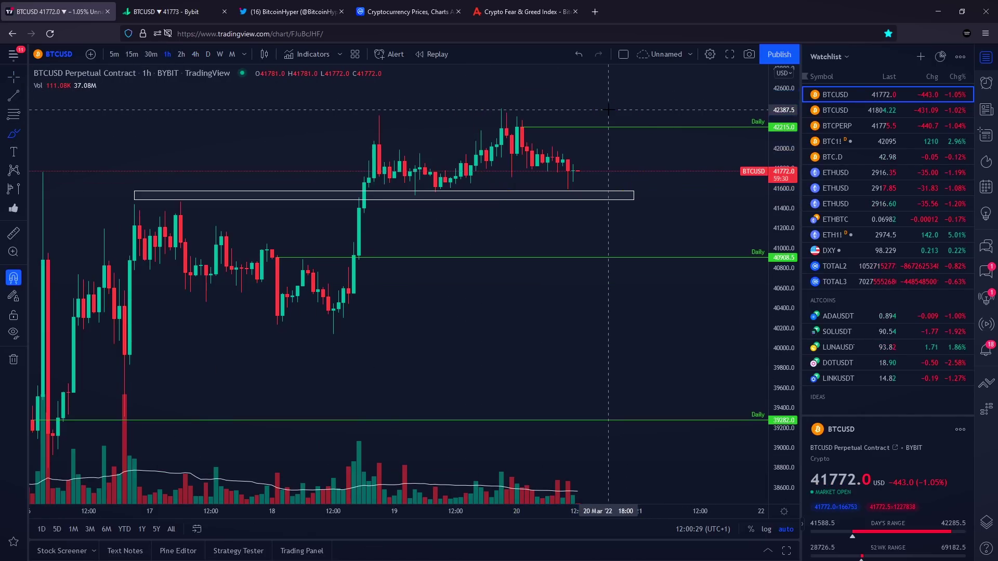
Add the Cluster Algorithm II (Clone) indicator again and view it on the 4-hour timeframe
{"action": "left_click", "coordinate": [309, 55]}
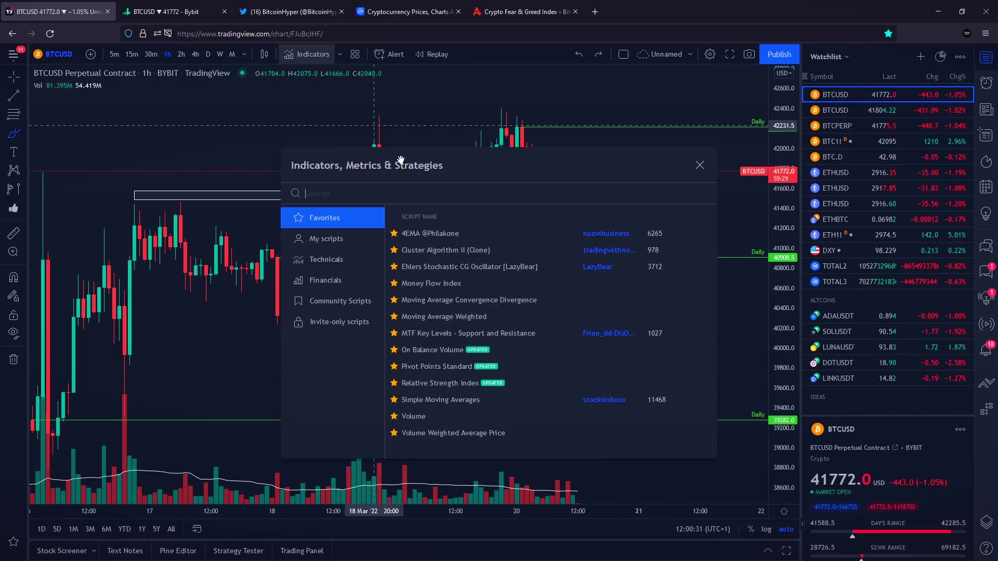
{"action": "left_click", "coordinate": [463, 244]}
{"action": "left_click", "coordinate": [704, 165]}
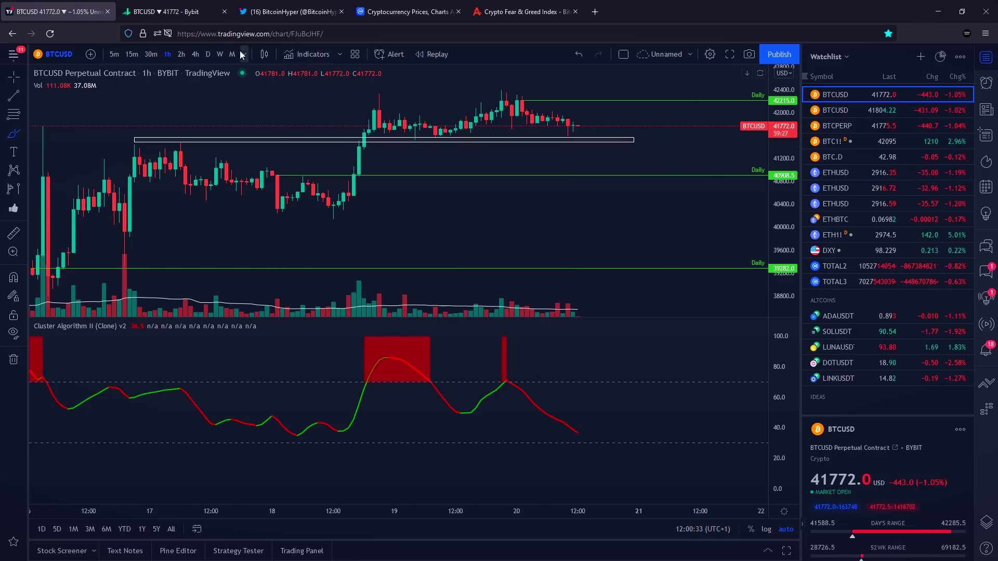
{"action": "left_click", "coordinate": [195, 54]}
Circle the latest red zone in the Cluster Algorithm pane with the brush, delete the circle, and remove the indicator
{"action": "mouse_move", "coordinate": [582, 361]}
{"action": "left_mouse_down"}
{"action": "mouse_move", "coordinate": [537, 383]}
{"action": "mouse_move", "coordinate": [584, 359]}
{"action": "left_mouse_up"}
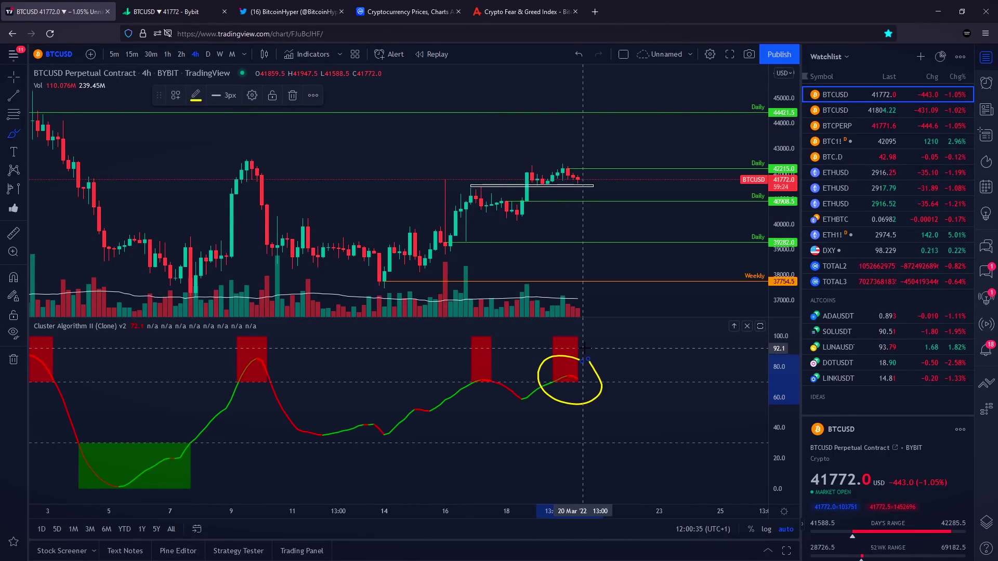
{"action": "key", "text": "Delete"}
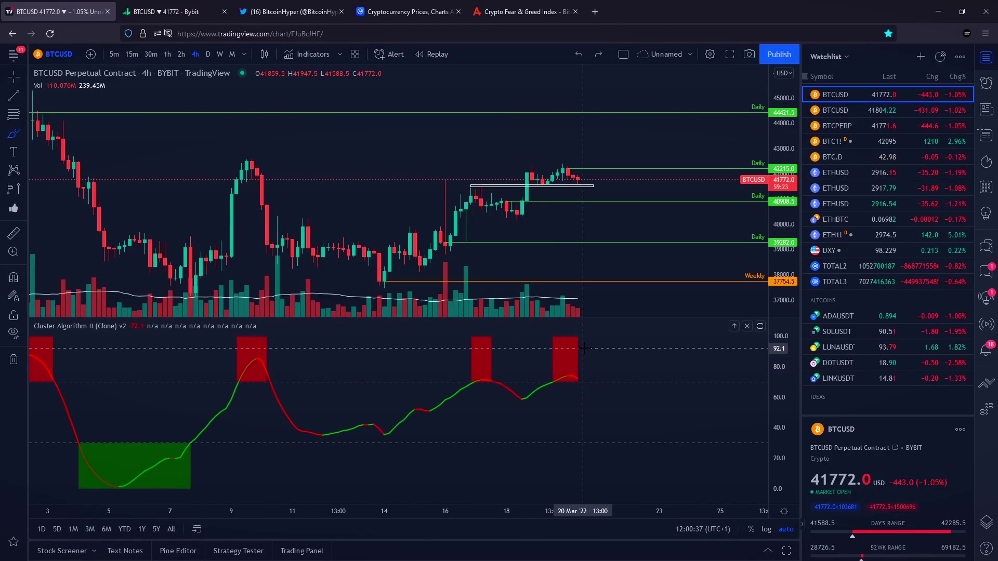
{"action": "left_click", "coordinate": [747, 326]}
Add the Moving Average Convergence Divergence indicator and switch the chart to the 1-hour timeframe
{"action": "left_click", "coordinate": [311, 54]}
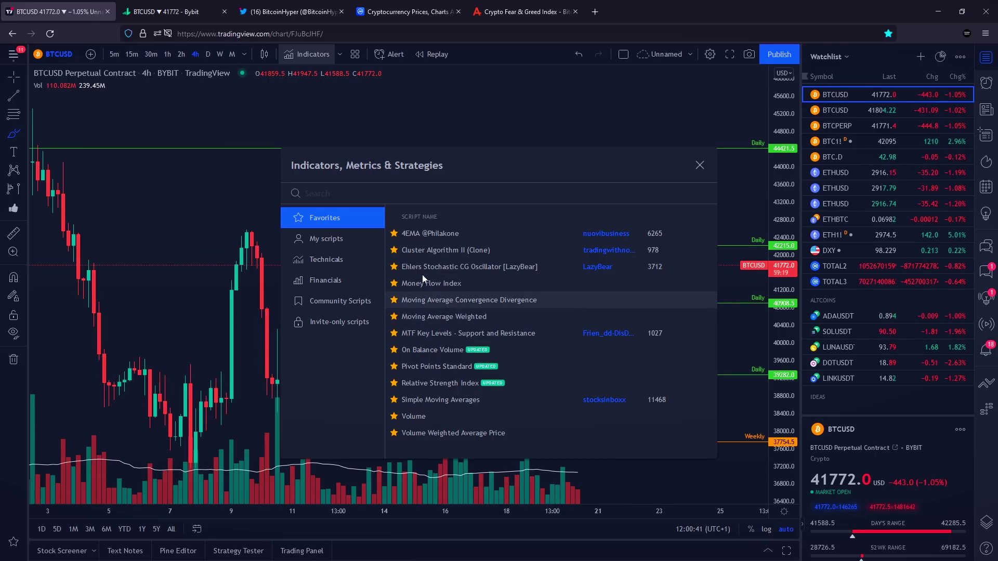
{"action": "left_click", "coordinate": [431, 300]}
{"action": "left_click", "coordinate": [166, 54]}
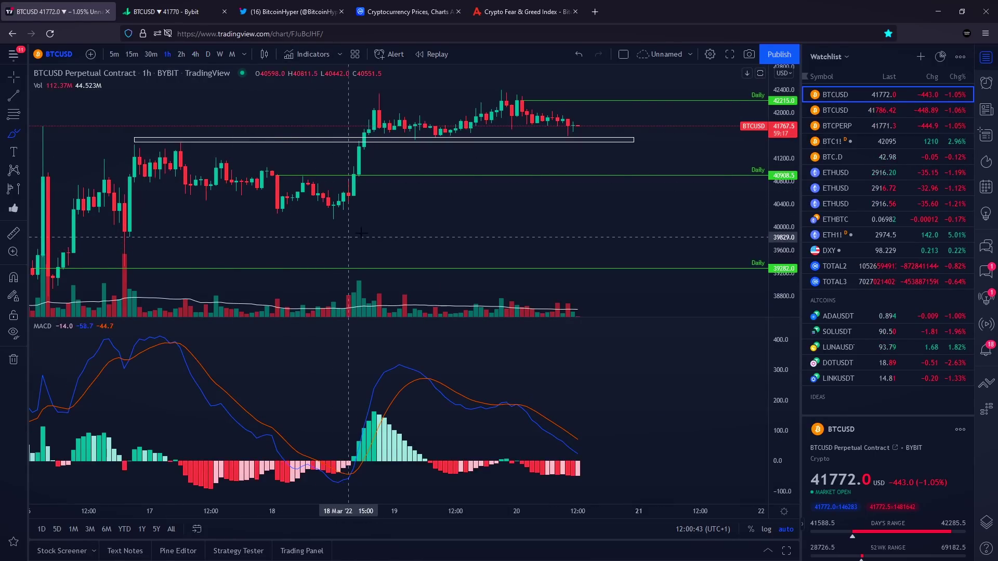
Brush divergence lines under the recent price lows and MACD histogram lows plus an arc across the MACD pane, and undo them
{"action": "left_click_drag", "start_coordinate": [490, 136], "coordinate": [613, 126]}
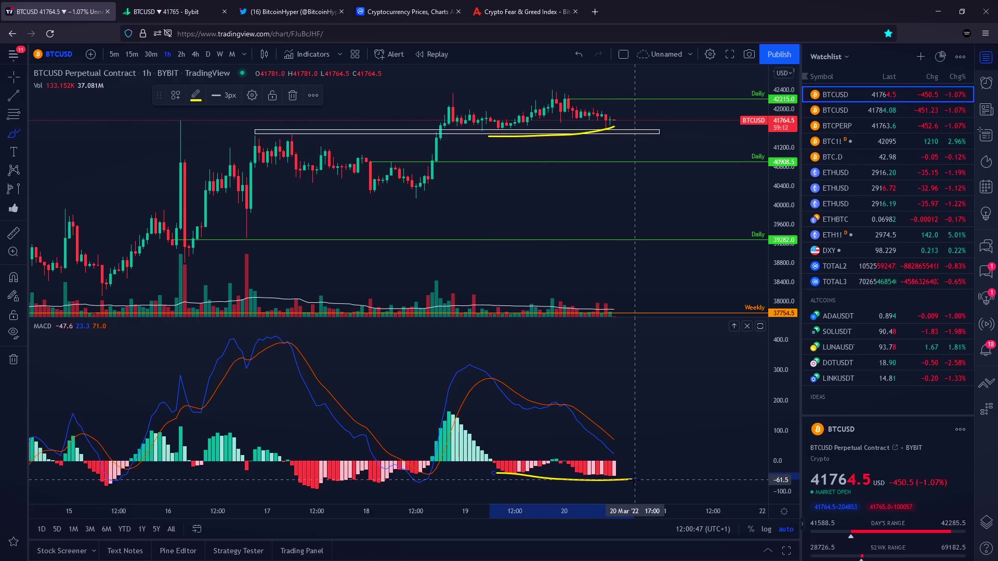
{"action": "key", "text": "ctrl+z"}
{"action": "key", "text": "ctrl+z"}
{"action": "key", "text": "ctrl+z"}
{"action": "key", "text": "ctrl+z"}
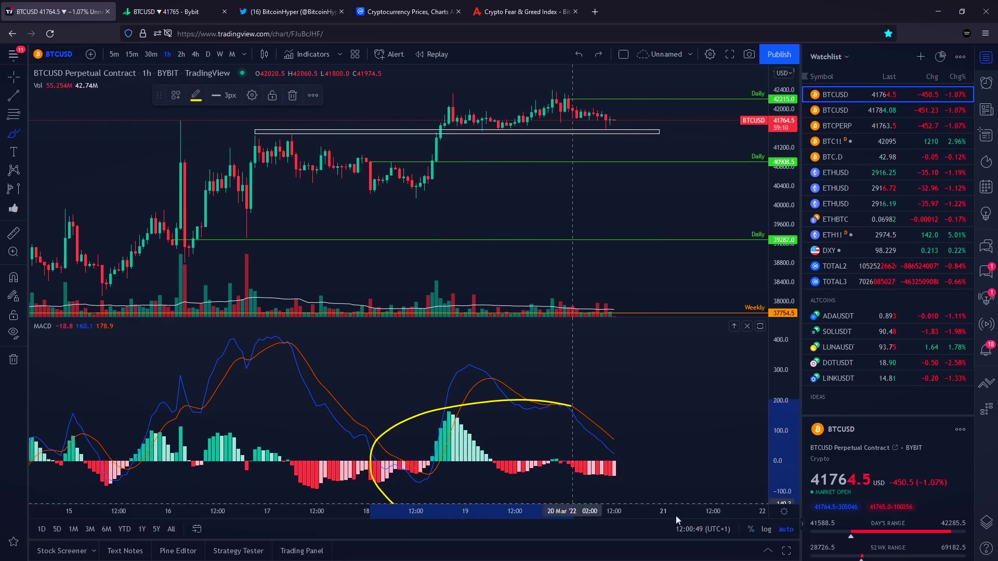
Remove the MACD indicator from the chart
{"action": "left_click", "coordinate": [747, 325]}
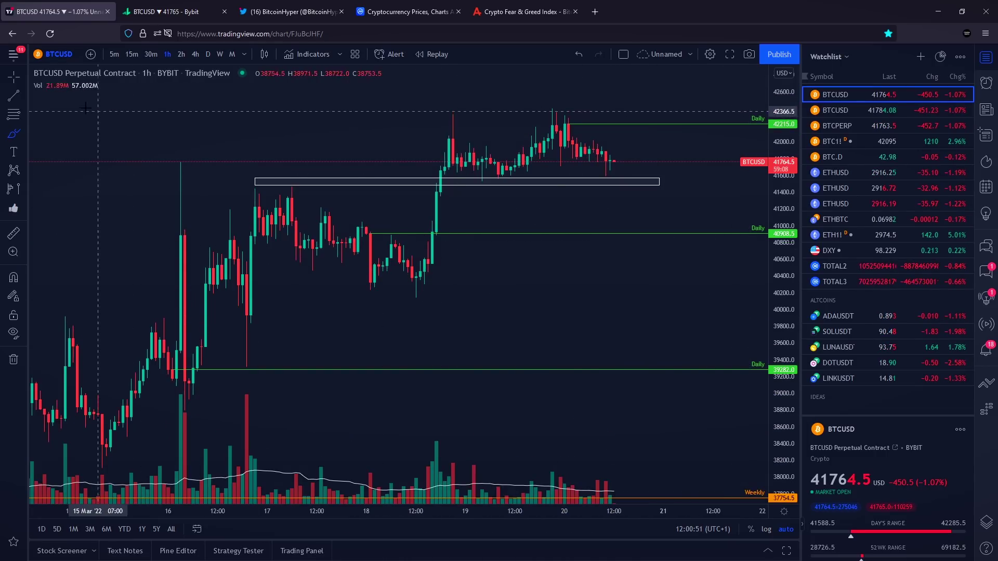
{"action": "left_click", "coordinate": [9, 81]}
{"action": "left_click_drag", "start_coordinate": [260, 119], "coordinate": [250, 119]}
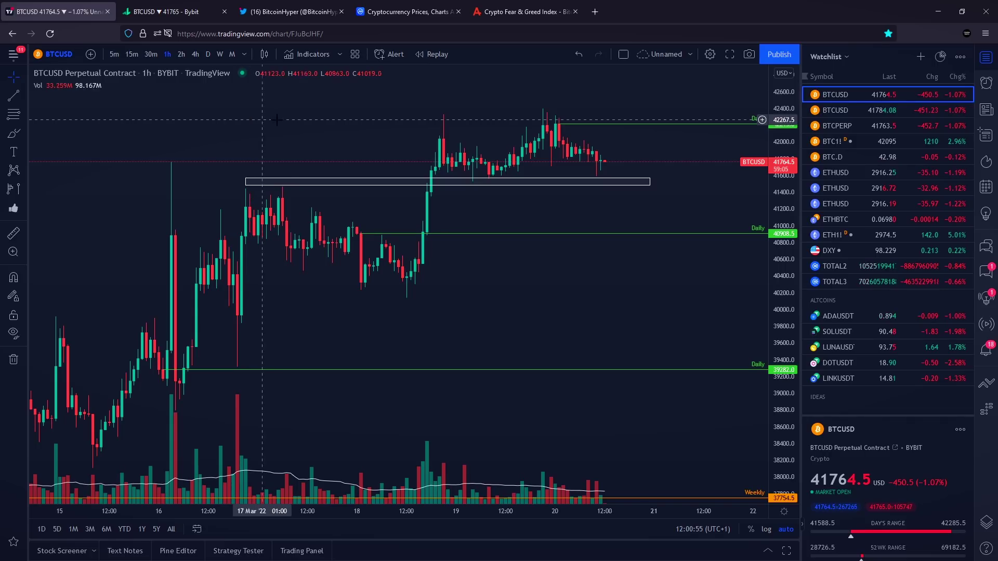
{"action": "scroll", "coordinate": [281, 120], "scroll_direction": "down", "scroll_amount": 1}
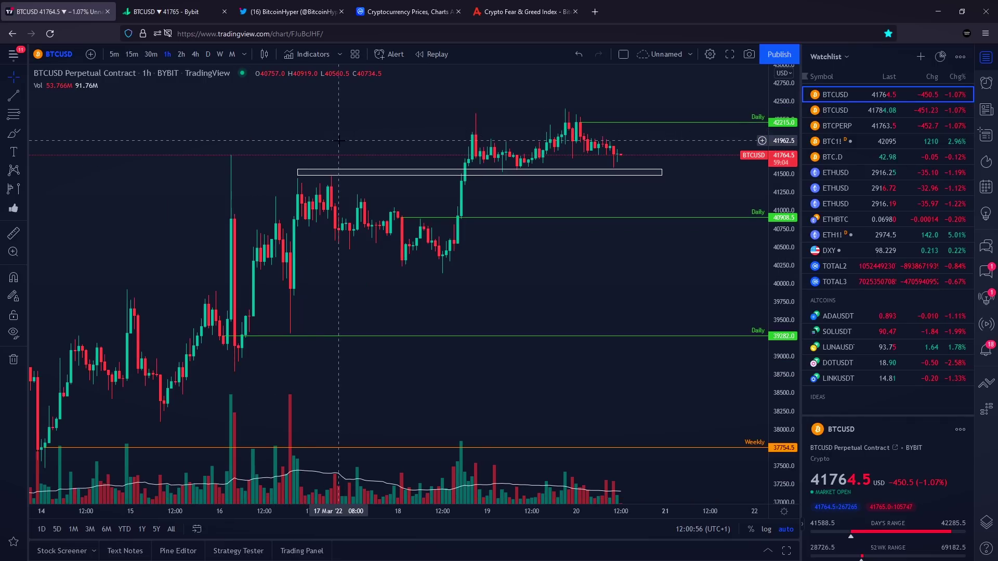
Circle the latest candles above the rectangle with the brush, and undo the circle
{"action": "left_click", "coordinate": [10, 134]}
{"action": "mouse_move", "coordinate": [648, 115]}
{"action": "left_mouse_down"}
{"action": "mouse_move", "coordinate": [459, 154]}
{"action": "mouse_move", "coordinate": [532, 209]}
{"action": "mouse_move", "coordinate": [640, 111]}
{"action": "left_mouse_up"}
{"action": "scroll", "coordinate": [626, 122], "scroll_direction": "down", "scroll_amount": 3}
{"action": "key", "text": "ctrl+z"}
{"action": "scroll", "coordinate": [585, 150], "scroll_direction": "up", "scroll_amount": 3}
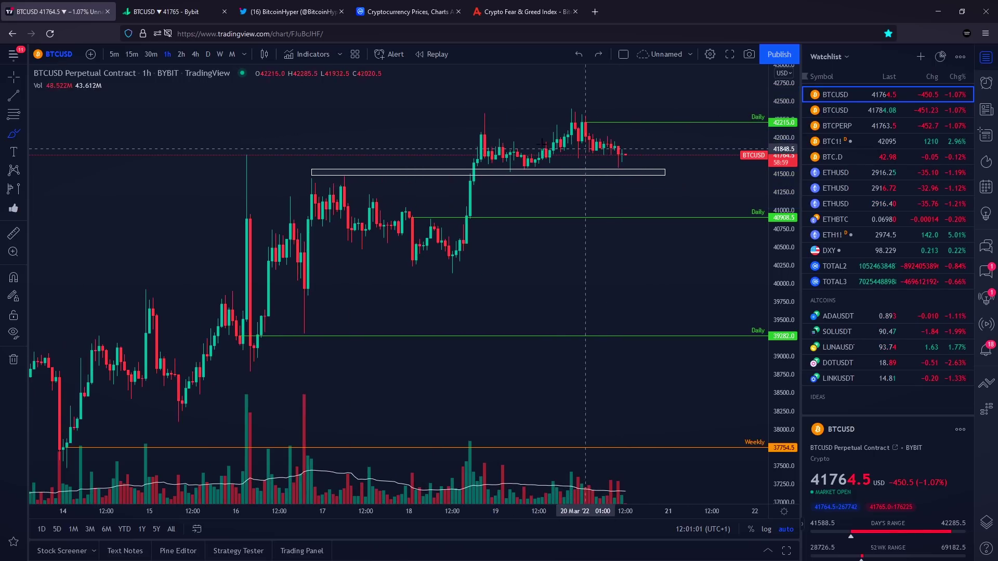
Brush a stroke from the 18 March low up to the recent range, circle the range above the rectangle, and undo both
{"action": "mouse_move", "coordinate": [448, 265]}
{"action": "left_mouse_down"}
{"action": "mouse_move", "coordinate": [488, 128]}
{"action": "mouse_move", "coordinate": [582, 115]}
{"action": "mouse_move", "coordinate": [468, 107]}
{"action": "mouse_move", "coordinate": [617, 99]}
{"action": "left_mouse_up"}
{"action": "key", "text": "ctrl+z"}
{"action": "scroll", "coordinate": [617, 99], "scroll_direction": "down", "scroll_amount": 3}
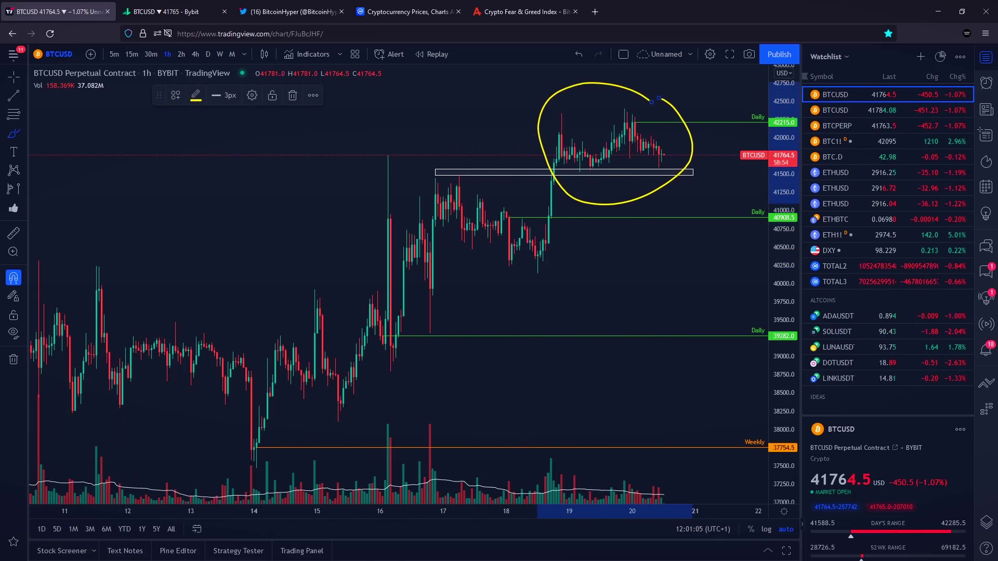
{"action": "key", "text": "ctrl+z"}
Draw an ascending trend line from the 13 March 23:00 low at about 37,454 to about 42,062.5 on 21 March 19:00
{"action": "left_click", "coordinate": [21, 96]}
{"action": "left_click", "coordinate": [62, 97]}
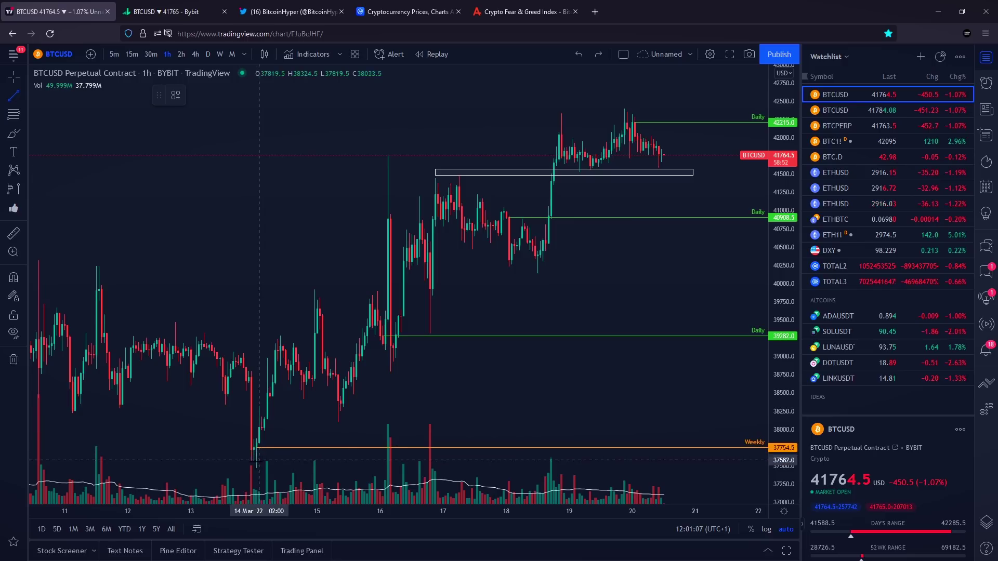
{"action": "left_click", "coordinate": [252, 468]}
{"action": "left_click", "coordinate": [746, 134]}
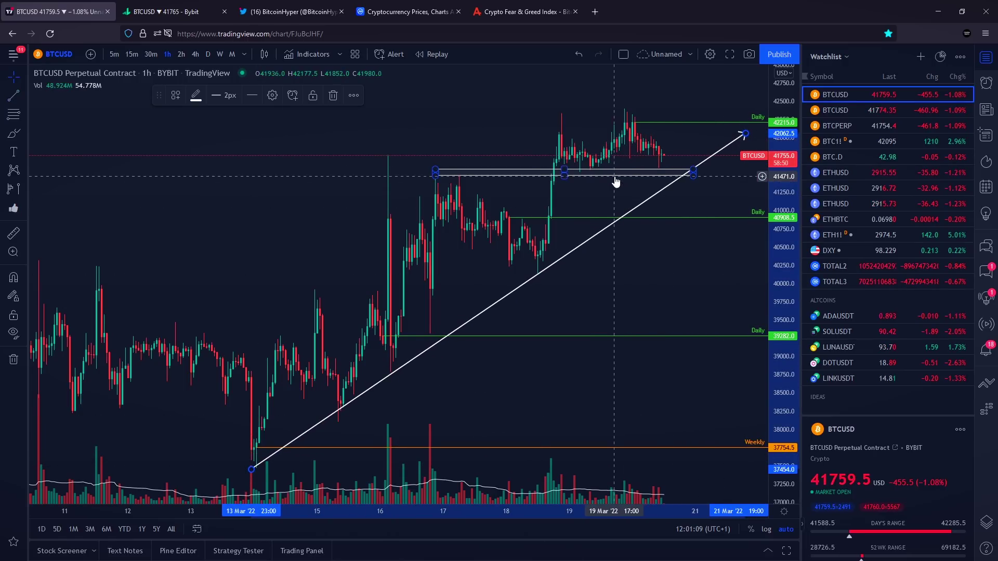
{"action": "scroll", "coordinate": [615, 182], "scroll_direction": "up", "scroll_amount": 2}
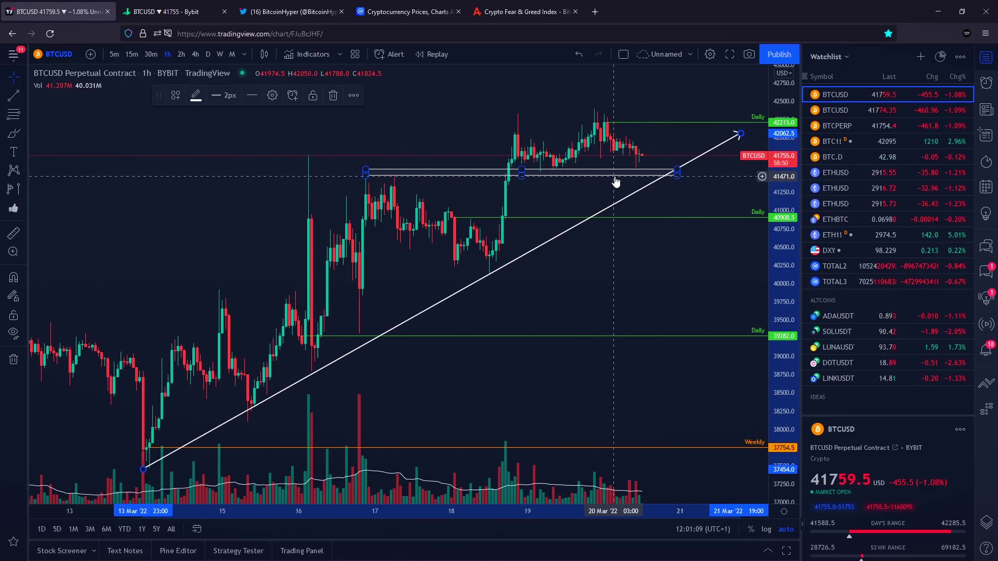
Brush a path from the current price below the rectangle, back up, and down through the trend line to about 41,080, and undo it
{"action": "left_click", "coordinate": [12, 135]}
{"action": "mouse_move", "coordinate": [634, 150]}
{"action": "left_mouse_down"}
{"action": "mouse_move", "coordinate": [661, 157]}
{"action": "mouse_move", "coordinate": [689, 204]}
{"action": "left_mouse_up"}
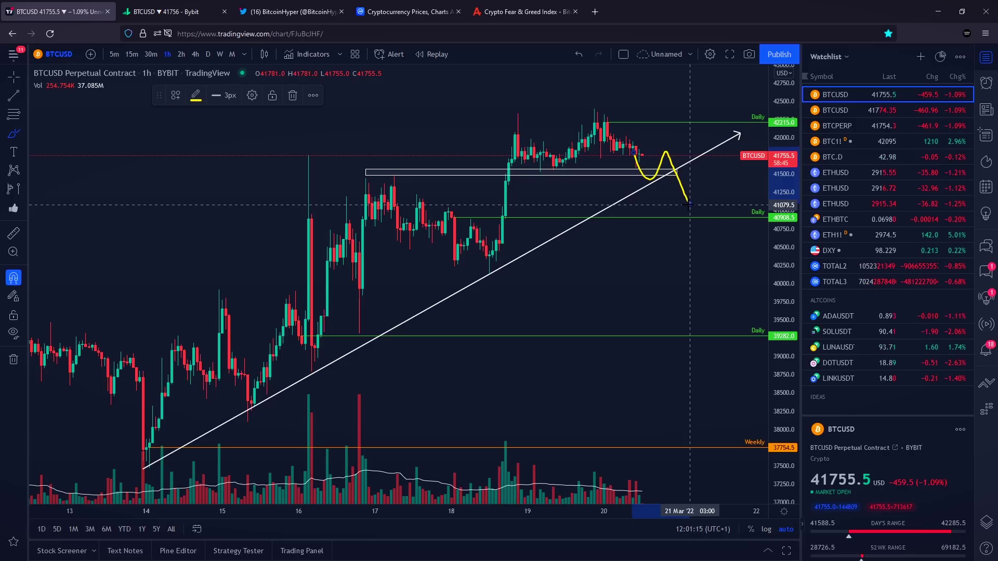
{"action": "key", "text": "ctrl+z"}
Circle the 9 March price peak with the brush, and undo the circle
{"action": "scroll", "coordinate": [668, 208], "scroll_direction": "down", "scroll_amount": 3}
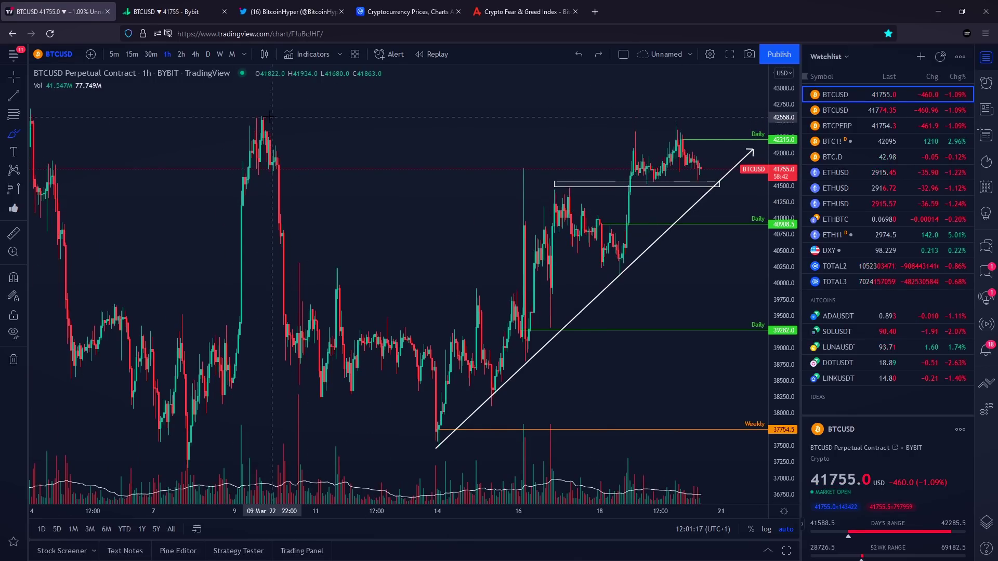
{"action": "mouse_move", "coordinate": [259, 107]}
{"action": "left_mouse_down"}
{"action": "mouse_move", "coordinate": [240, 119]}
{"action": "mouse_move", "coordinate": [272, 135]}
{"action": "left_mouse_up"}
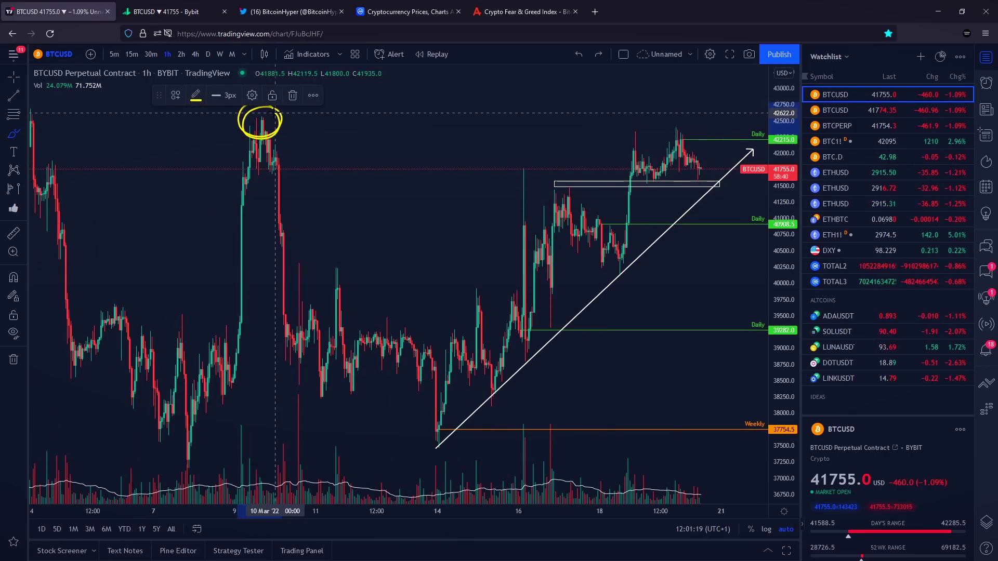
{"action": "scroll", "coordinate": [283, 156], "scroll_direction": "up", "scroll_amount": 2}
{"action": "key", "text": "ctrl+z"}
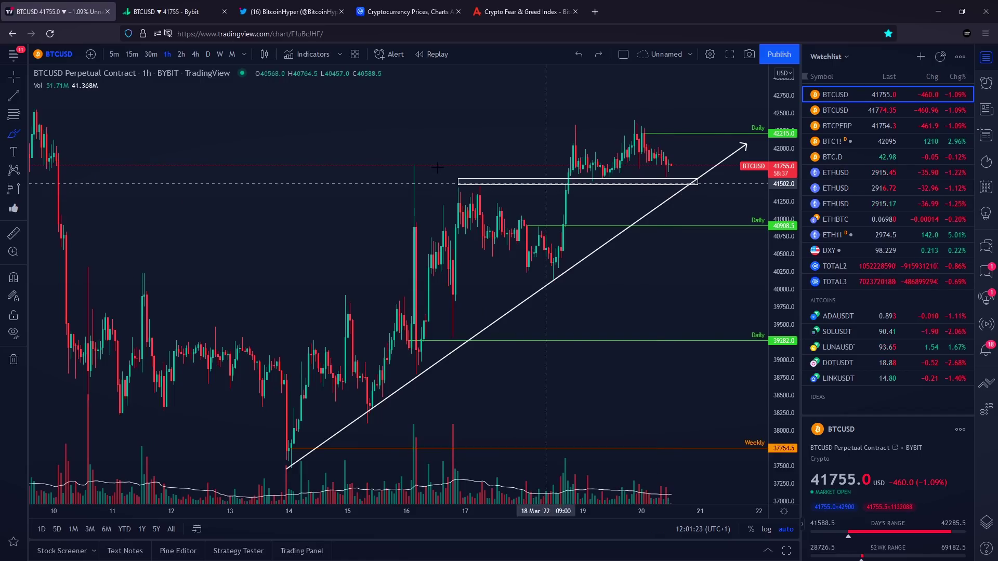
Brush a path dropping through the rectangle, retesting it and falling to about 40,795, and undo the path
{"action": "left_click", "coordinate": [14, 77]}
{"action": "left_click_drag", "start_coordinate": [412, 113], "coordinate": [368, 118]}
{"action": "left_click", "coordinate": [14, 134]}
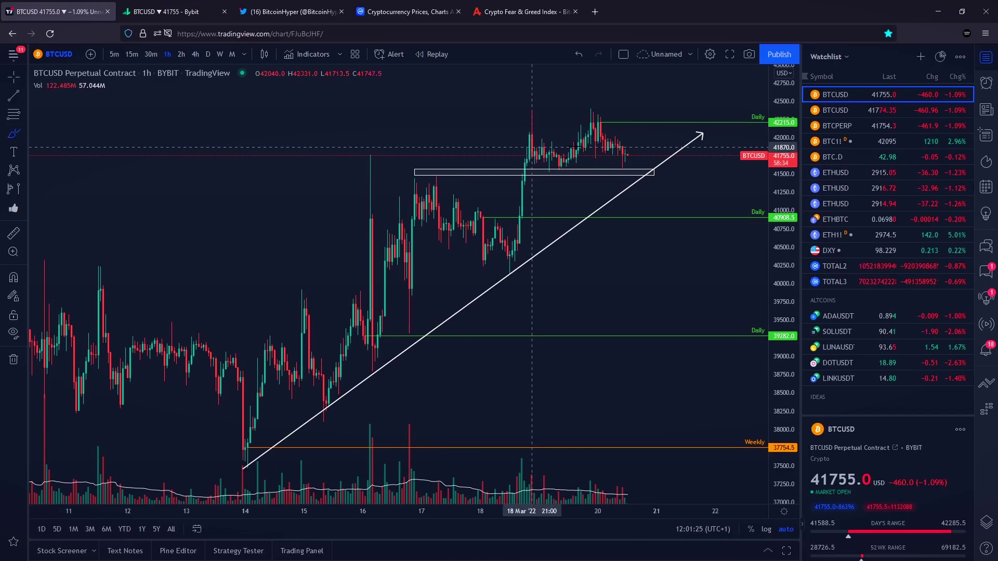
{"action": "mouse_move", "coordinate": [622, 141]}
{"action": "left_mouse_down"}
{"action": "mouse_move", "coordinate": [666, 167]}
{"action": "mouse_move", "coordinate": [701, 224]}
{"action": "left_mouse_up"}
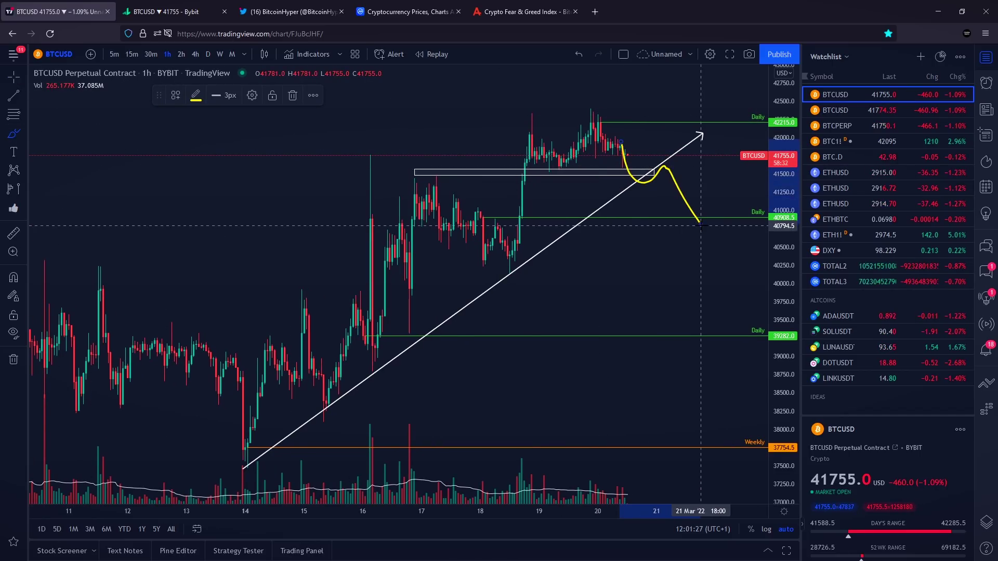
{"action": "scroll", "coordinate": [701, 225], "scroll_direction": "down", "scroll_amount": 1}
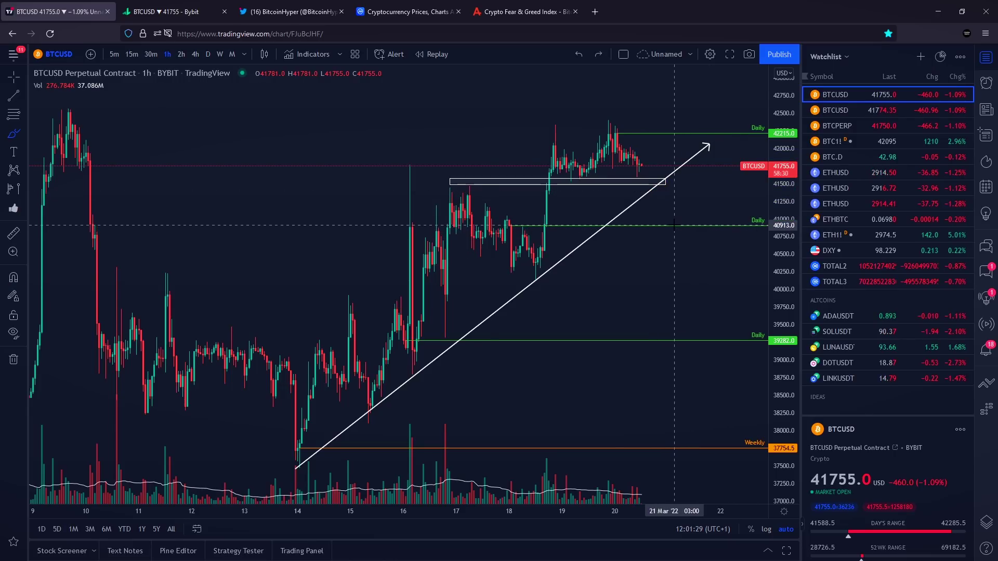
{"action": "key", "text": "ctrl+z"}
Brush a path bouncing above the rectangle from the current price and dropping to about 40,975, and undo it
{"action": "scroll", "coordinate": [662, 168], "scroll_direction": "down", "scroll_amount": 1}
{"action": "left_click_drag", "start_coordinate": [648, 161], "coordinate": [687, 185]}
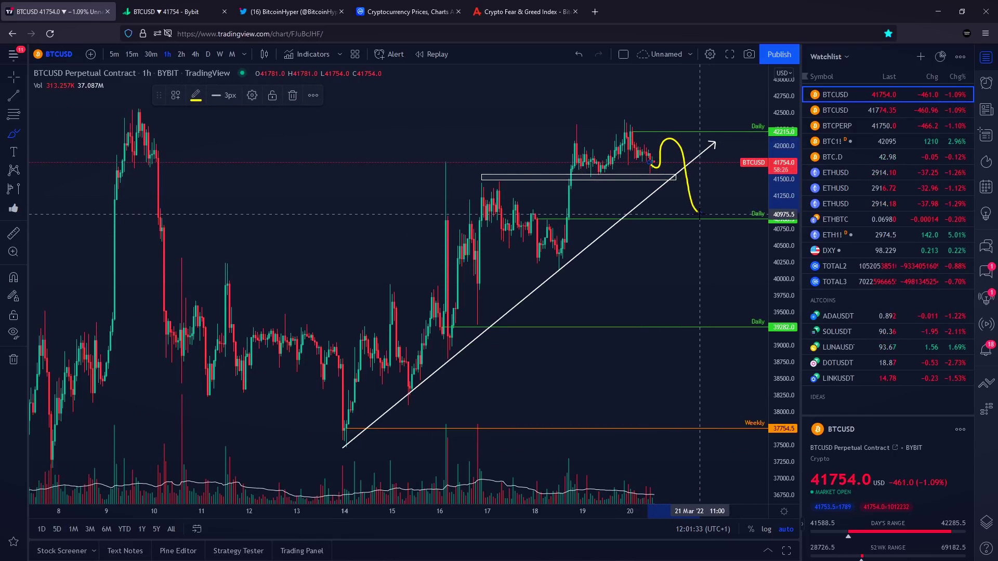
{"action": "key", "text": "ctrl+z"}
Brush a path from the rectangle up to about 42,550 and down to the 40908.5 daily level
{"action": "scroll", "coordinate": [692, 203], "scroll_direction": "down", "scroll_amount": 2}
{"action": "mouse_move", "coordinate": [674, 183]}
{"action": "left_mouse_down"}
{"action": "mouse_move", "coordinate": [701, 112]}
{"action": "mouse_move", "coordinate": [754, 224]}
{"action": "left_mouse_up"}
Open the object tree, expand the Fib Time folder, and show its last Trend-Based Fib Time drawing
{"action": "left_click", "coordinate": [985, 521]}
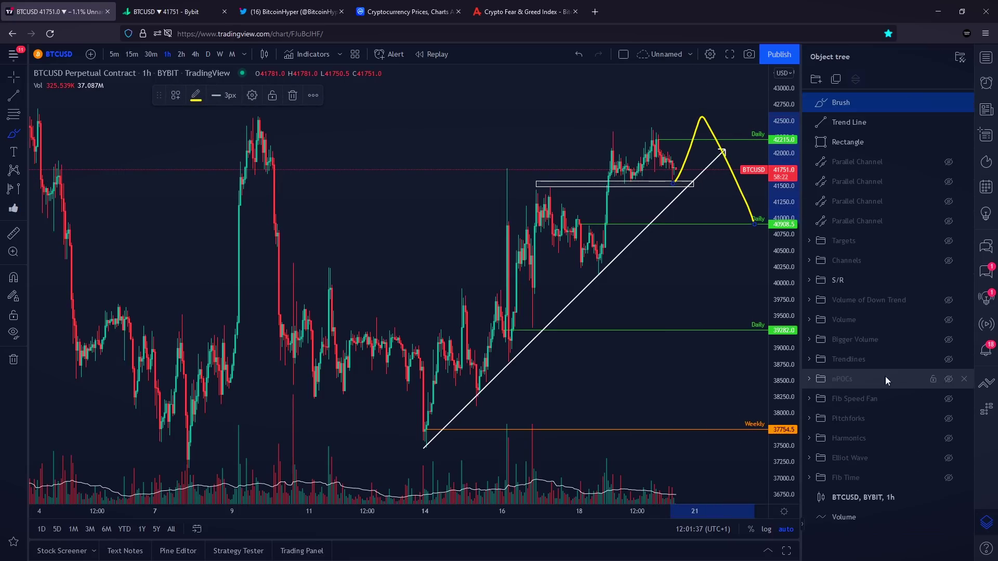
{"action": "left_click", "coordinate": [809, 478]}
{"action": "scroll", "coordinate": [684, 334], "scroll_direction": "up", "scroll_amount": 4}
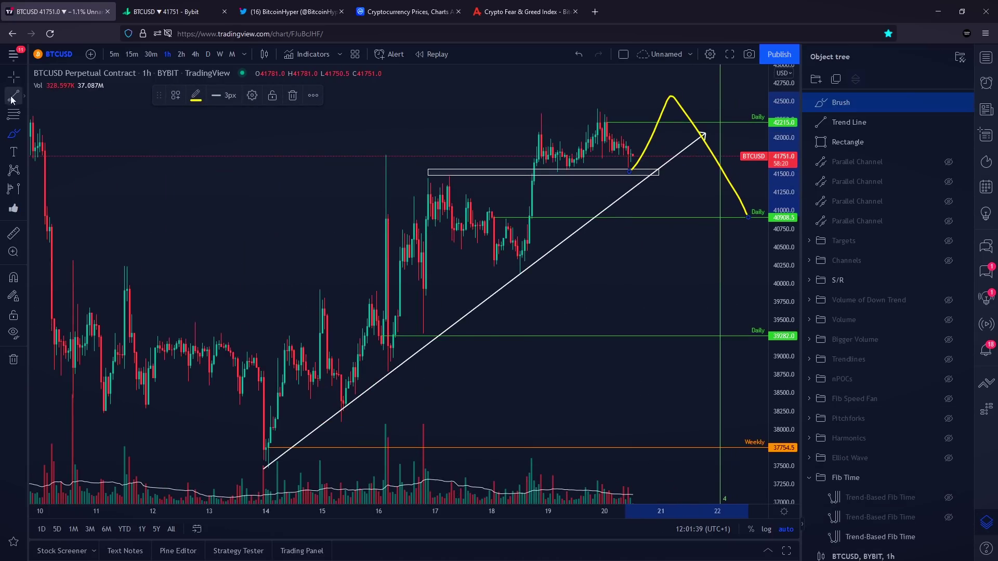
{"action": "left_click", "coordinate": [13, 77]}
{"action": "left_click_drag", "start_coordinate": [353, 234], "coordinate": [281, 223]}
Brush a mark around the upper part of the vertical Fib time line near 22 March, and undo it
{"action": "left_click", "coordinate": [14, 134]}
{"action": "mouse_move", "coordinate": [661, 89]}
{"action": "left_mouse_down"}
{"action": "mouse_move", "coordinate": [628, 85]}
{"action": "mouse_move", "coordinate": [642, 92]}
{"action": "left_mouse_up"}
{"action": "scroll", "coordinate": [406, 130], "scroll_direction": "down", "scroll_amount": 3}
{"action": "key", "text": "ctrl+z"}
Place a large thumbs-up icon across the chart and centre it at about 15 March 11:00
{"action": "left_click", "coordinate": [13, 208]}
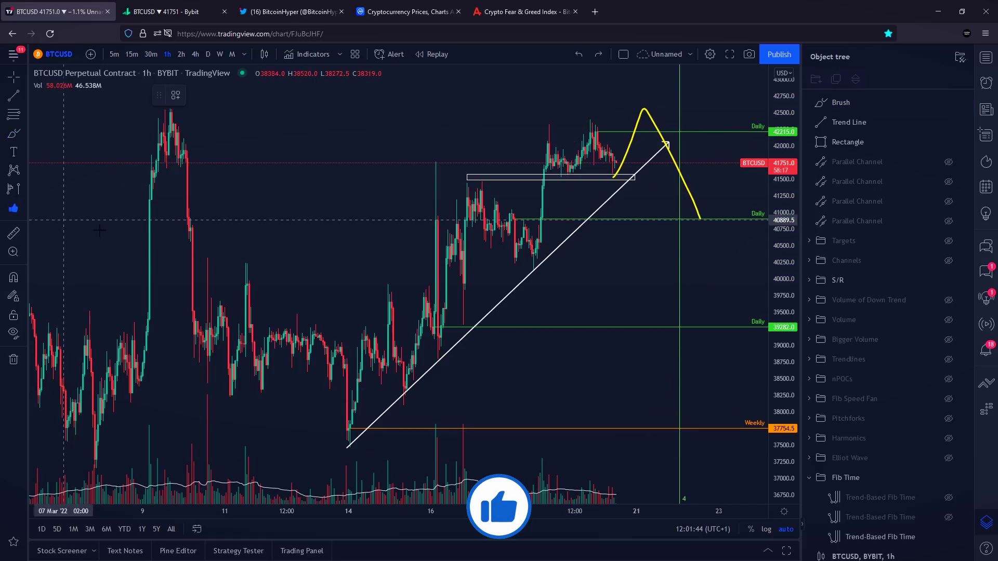
{"action": "left_click_drag", "start_coordinate": [438, 223], "coordinate": [715, 269]}
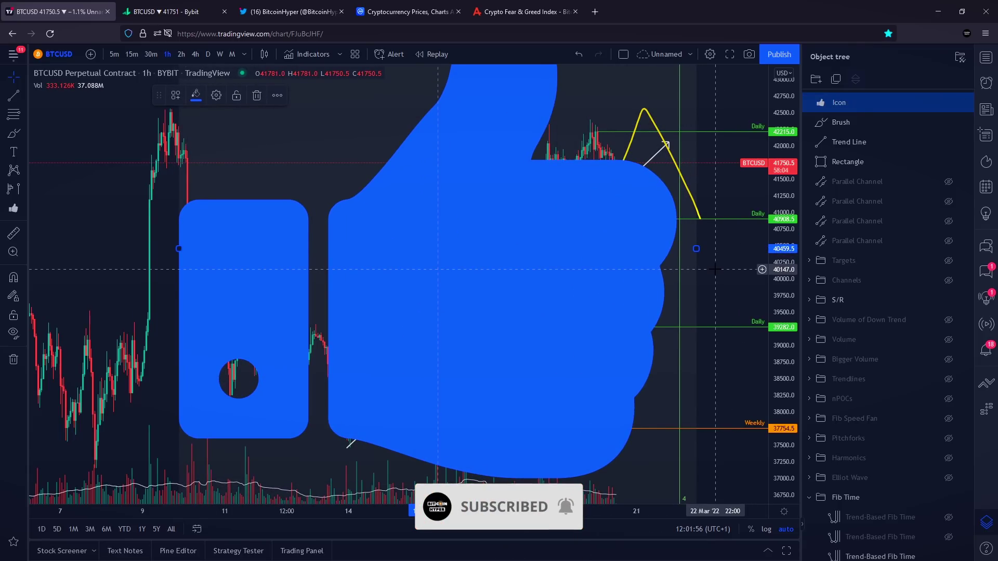
{"action": "left_click_drag", "start_coordinate": [541, 253], "coordinate": [504, 256]}
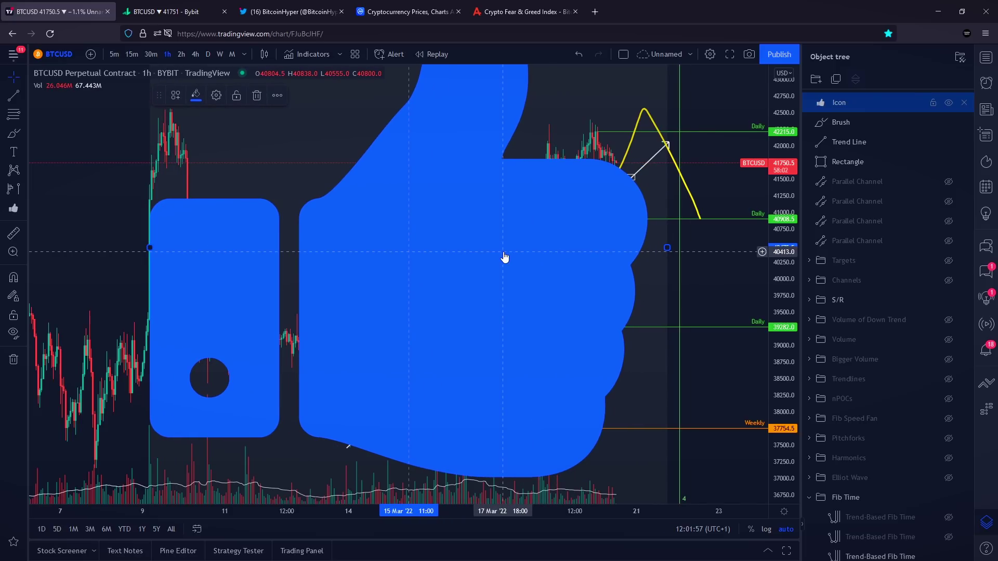